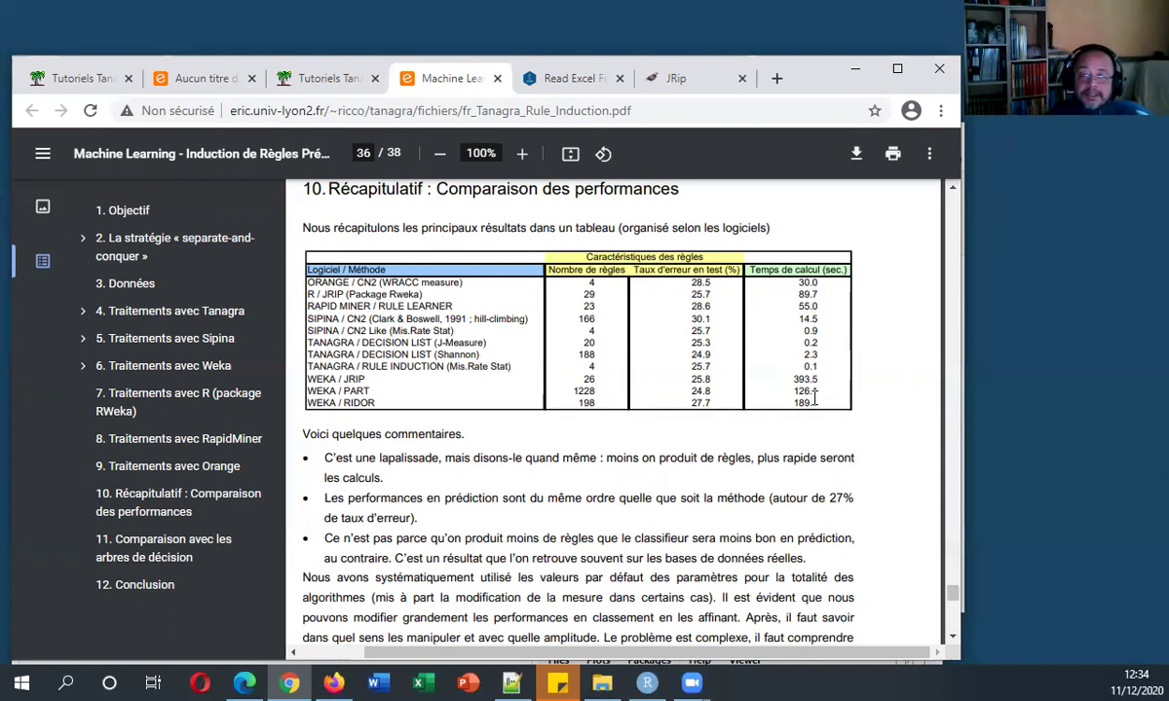
Step: Open the life_insurance.xlsx workbook from the demo folder in Excel
left_click(651, 682)
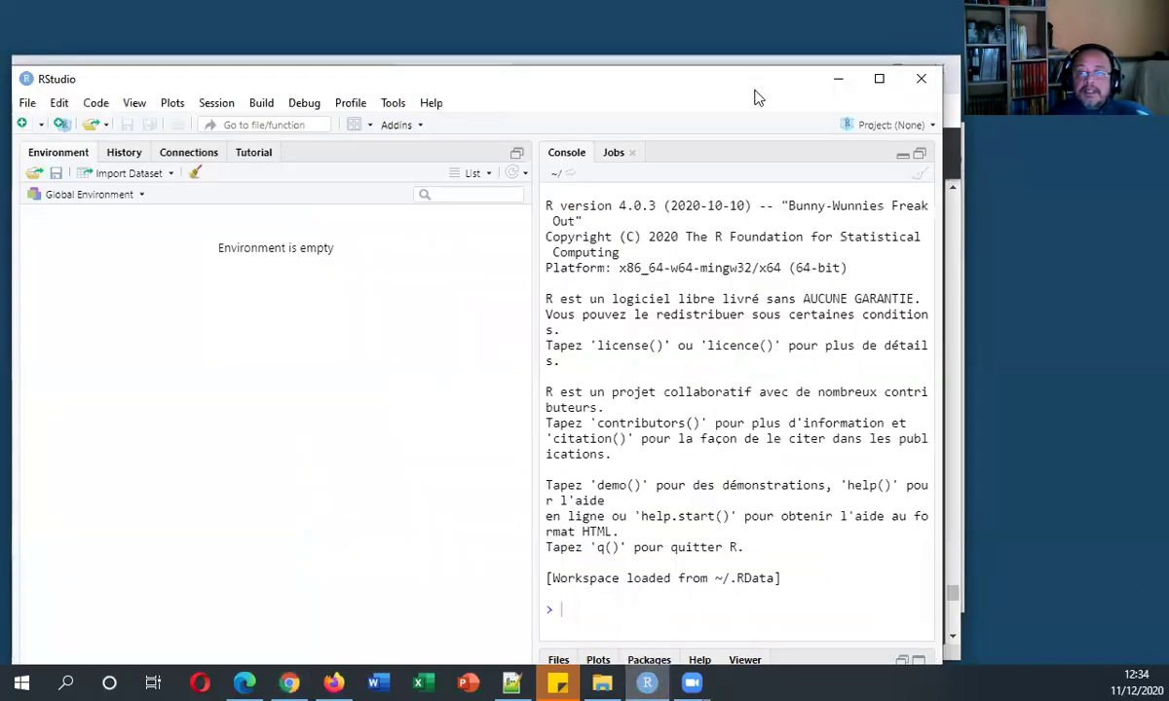
left_click(850, 87)
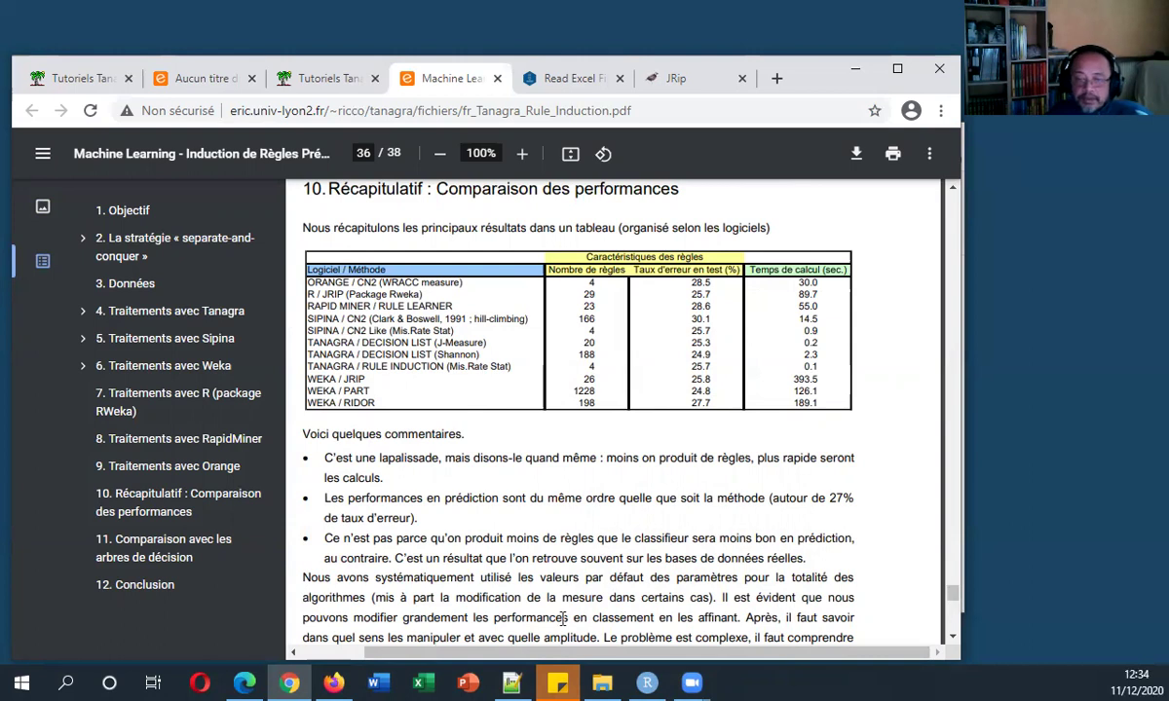
key("alt+Tab")
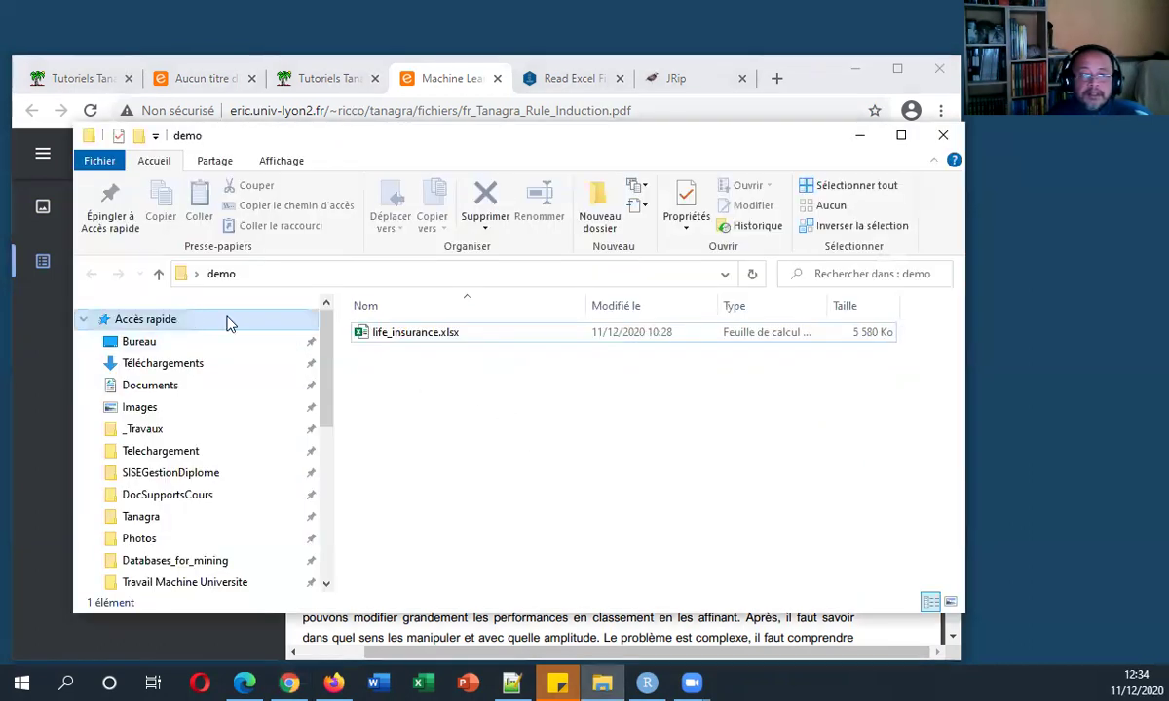
left_click(83, 319)
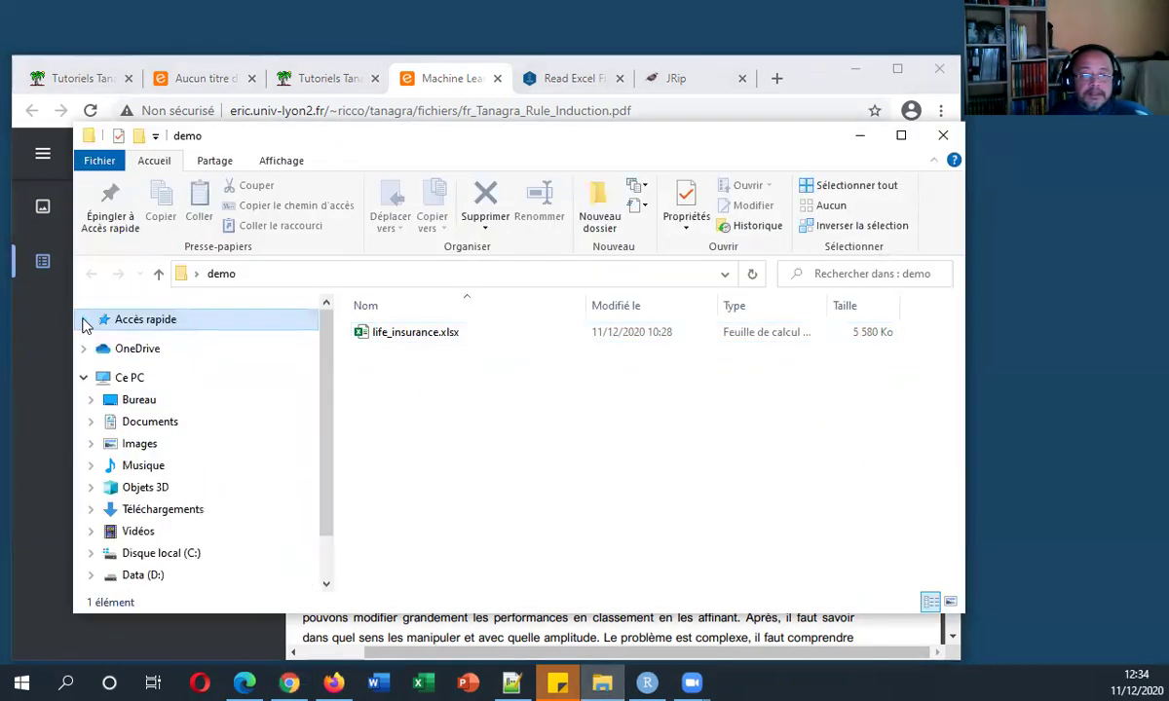
double_click(386, 334)
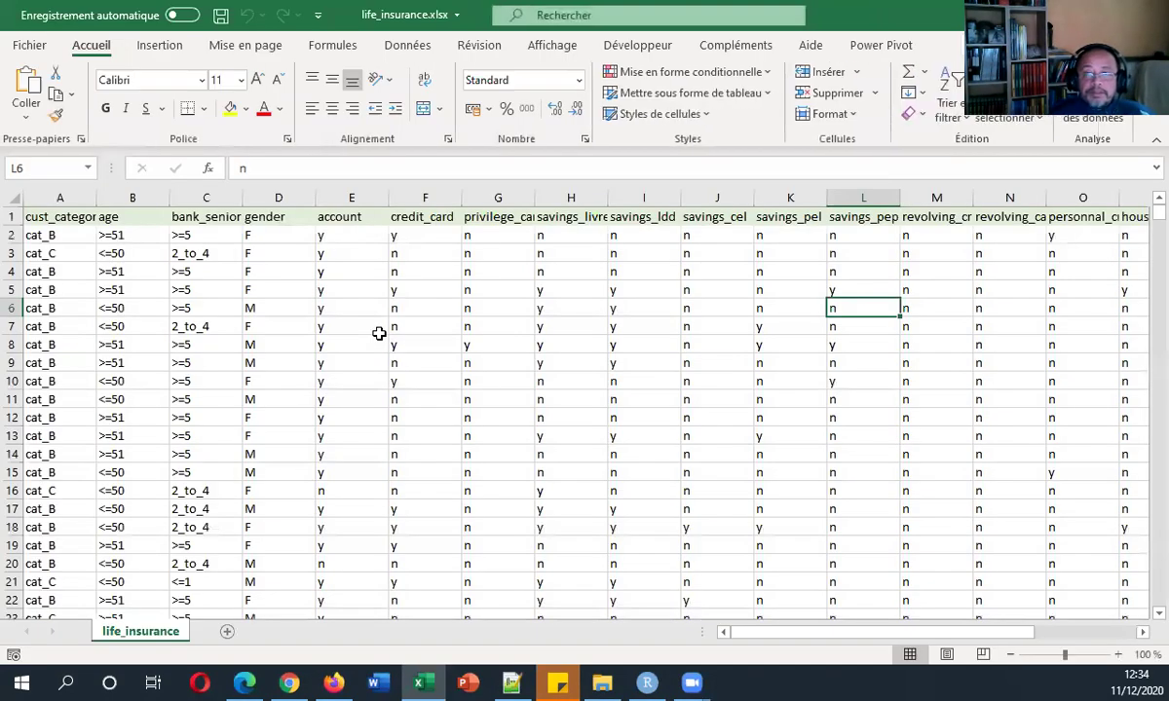
Step: Examine the target column's header and values at the end of the table, and return to the first header cell
left_click(393, 292)
key("ctrl+Up")
key("ctrl+Right")
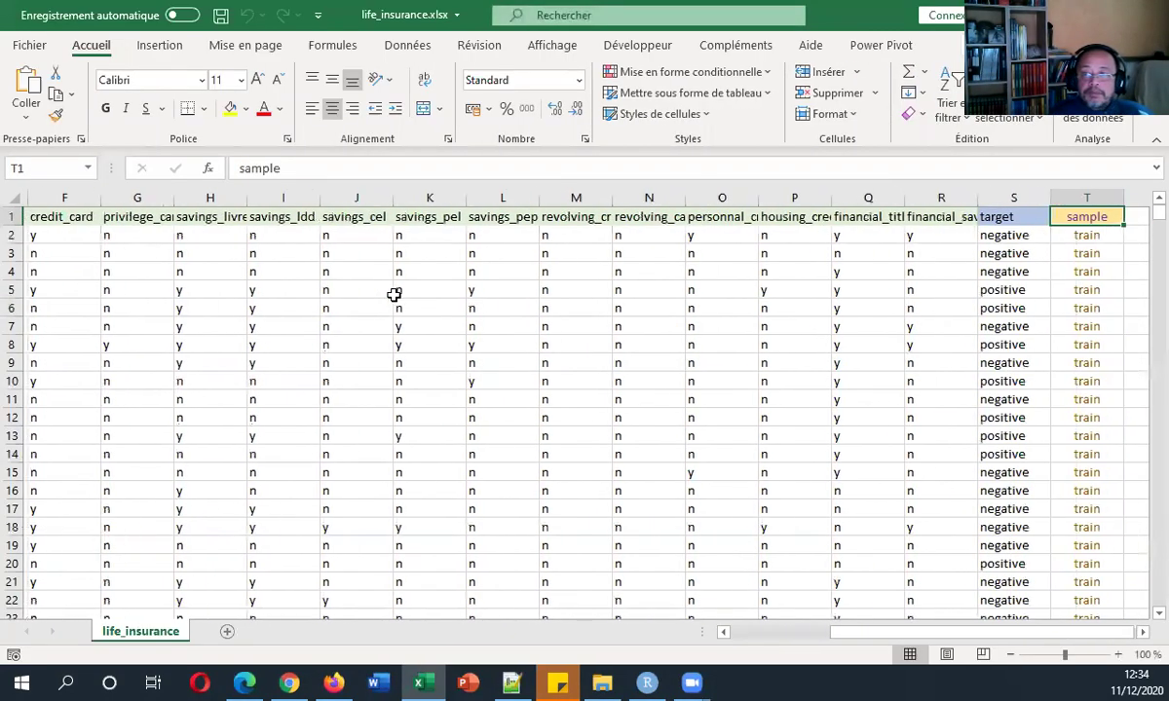
key("Left")
key("Down")
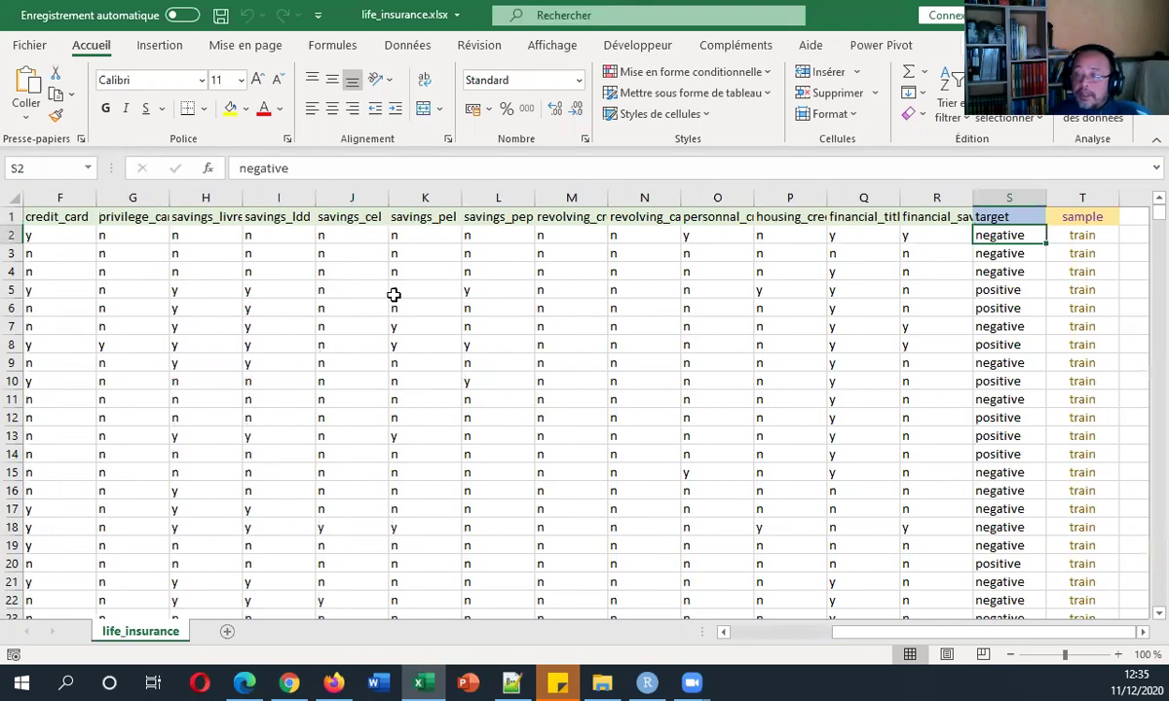
key("Up")
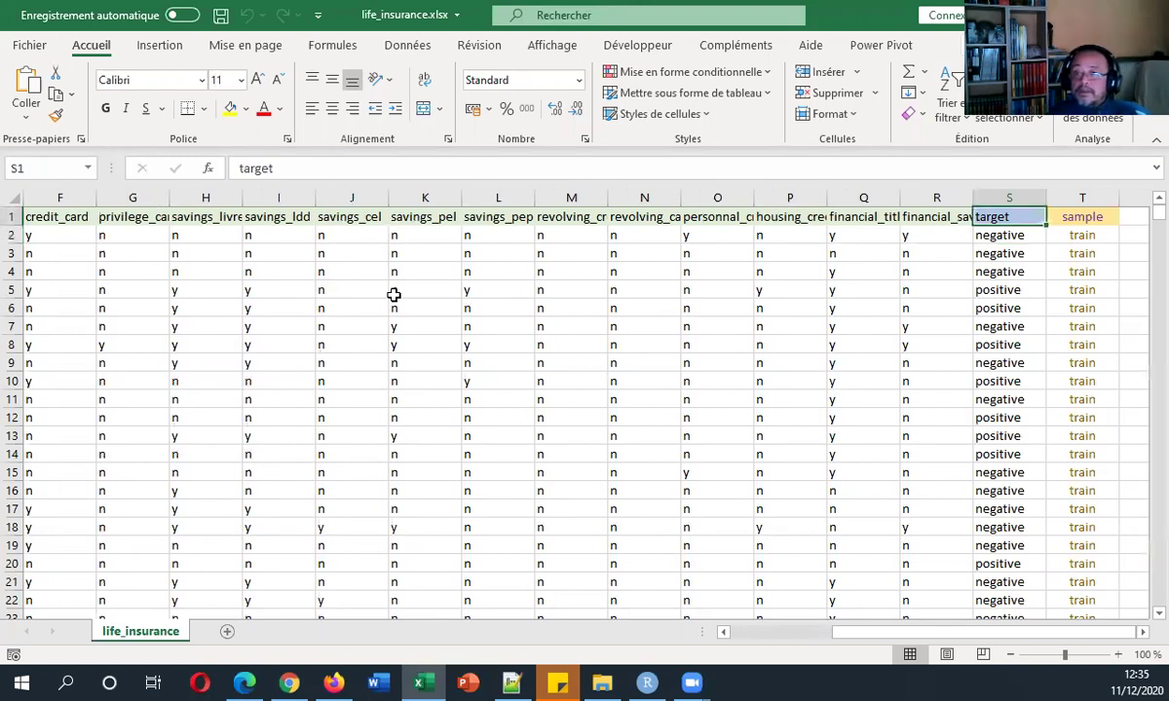
key("Down")
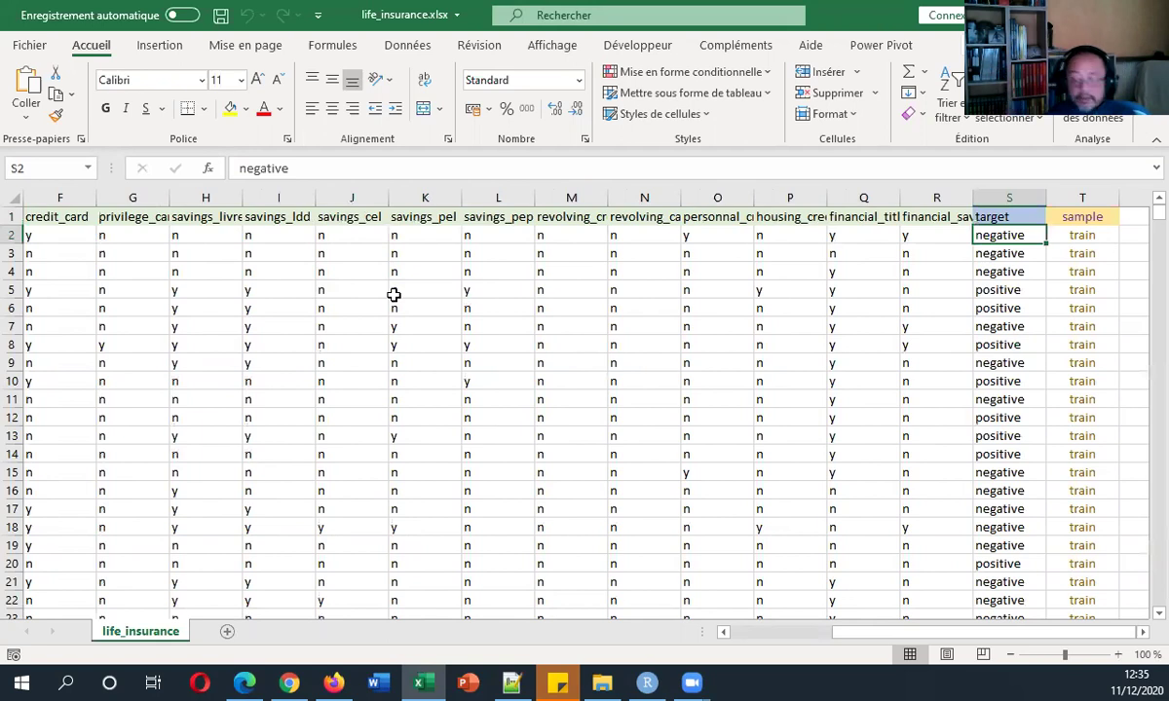
key("Up")
key("Home")
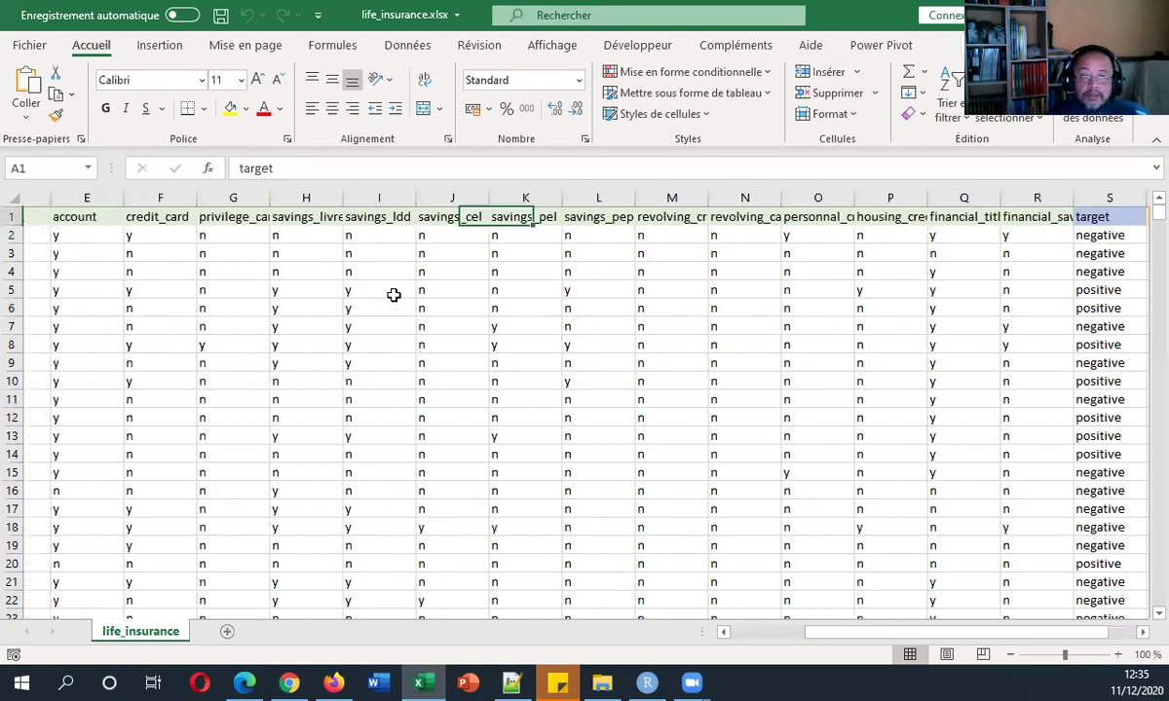
key("Down")
key("Up")
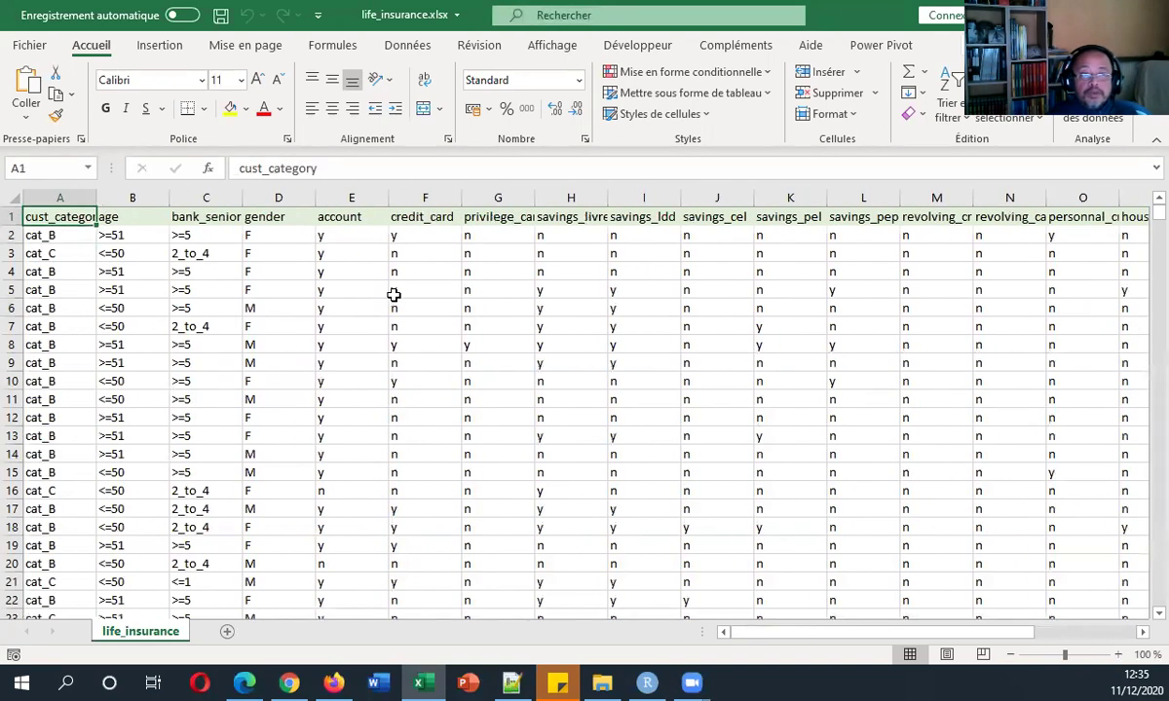
Step: Go through the variable names in the header row from age to sample
key("Right")
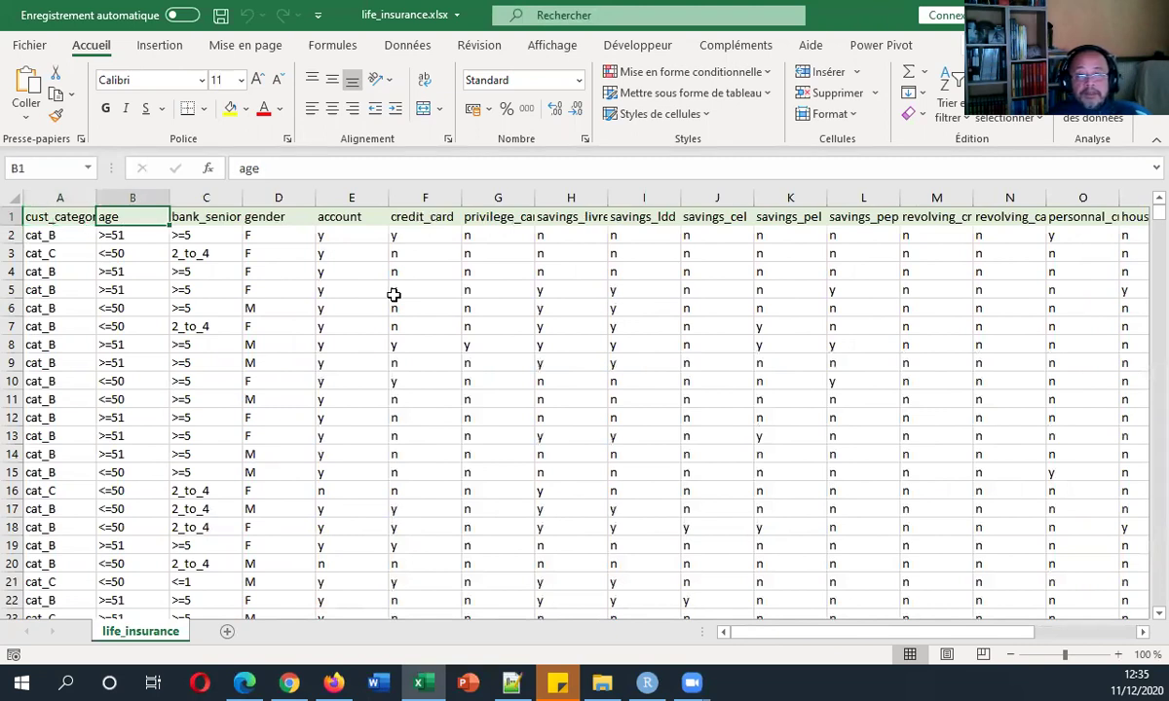
key("Right")
key("Right")
key("Right")
key("Right")
key("Right")
key("Right")
key("Right")
key("Right")
key("Right")
key("Right")
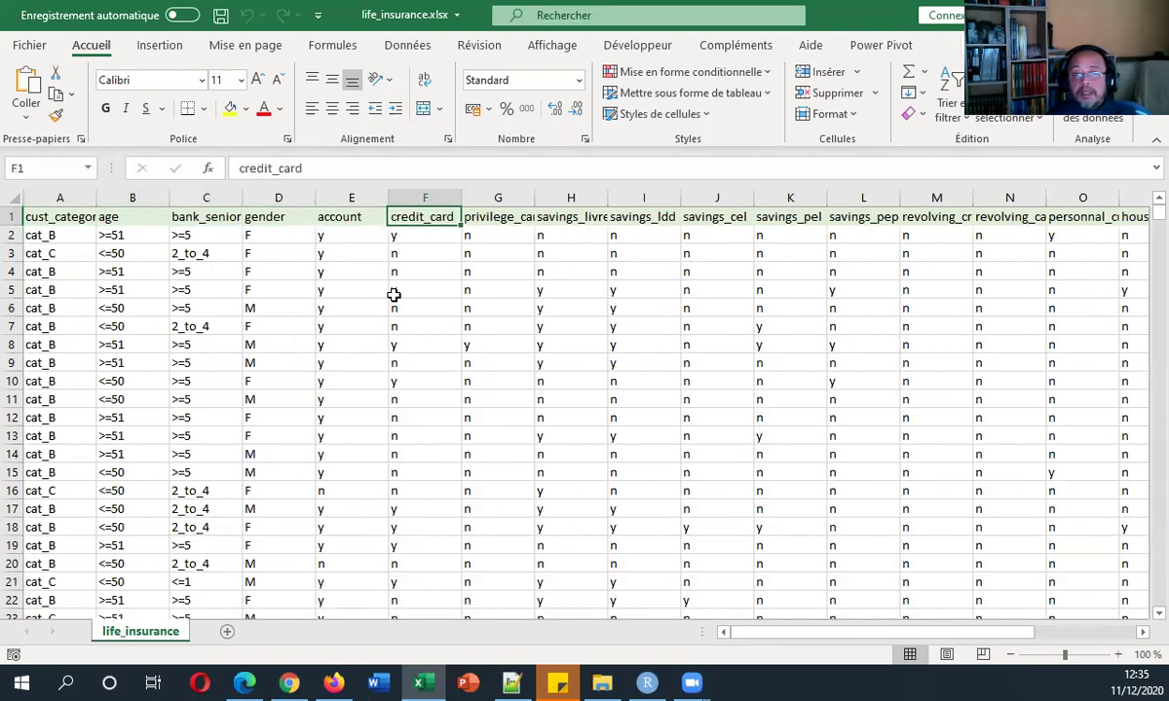
key("Right")
key("Right")
key("Right")
key("Right")
key("Right")
key("Right")
key("Right")
key("Right")
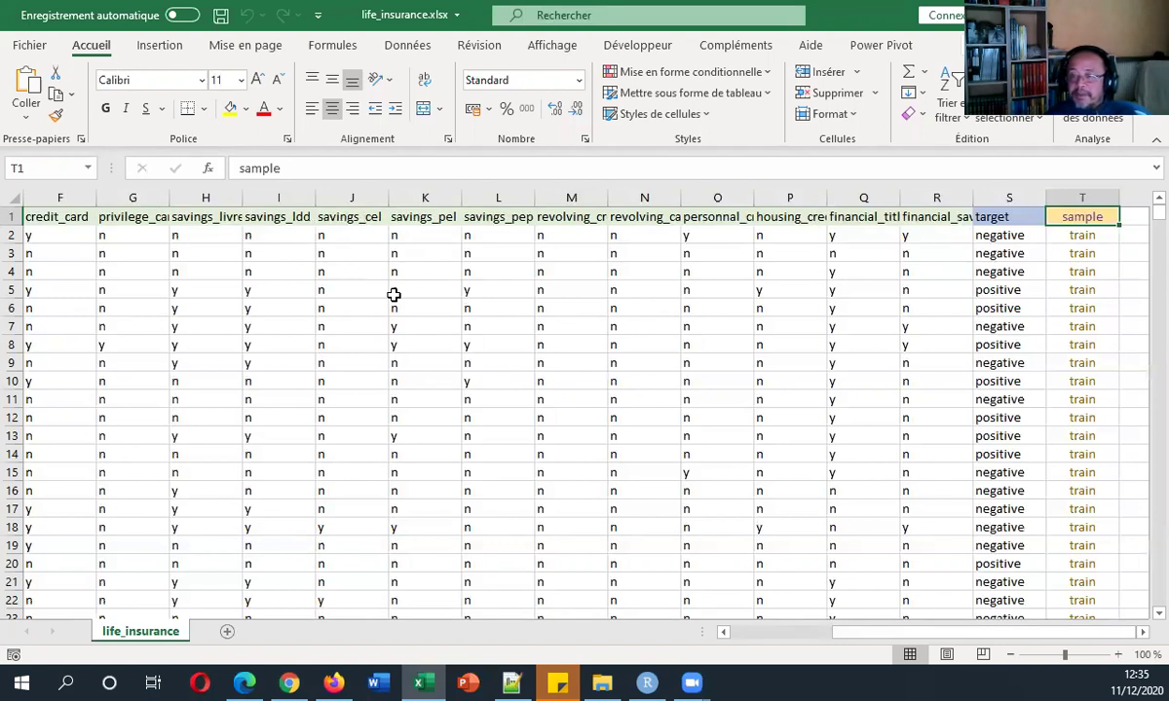
Step: Examine the train and test labels in the sample column from the first data row to the last
key("Down")
key("Down")
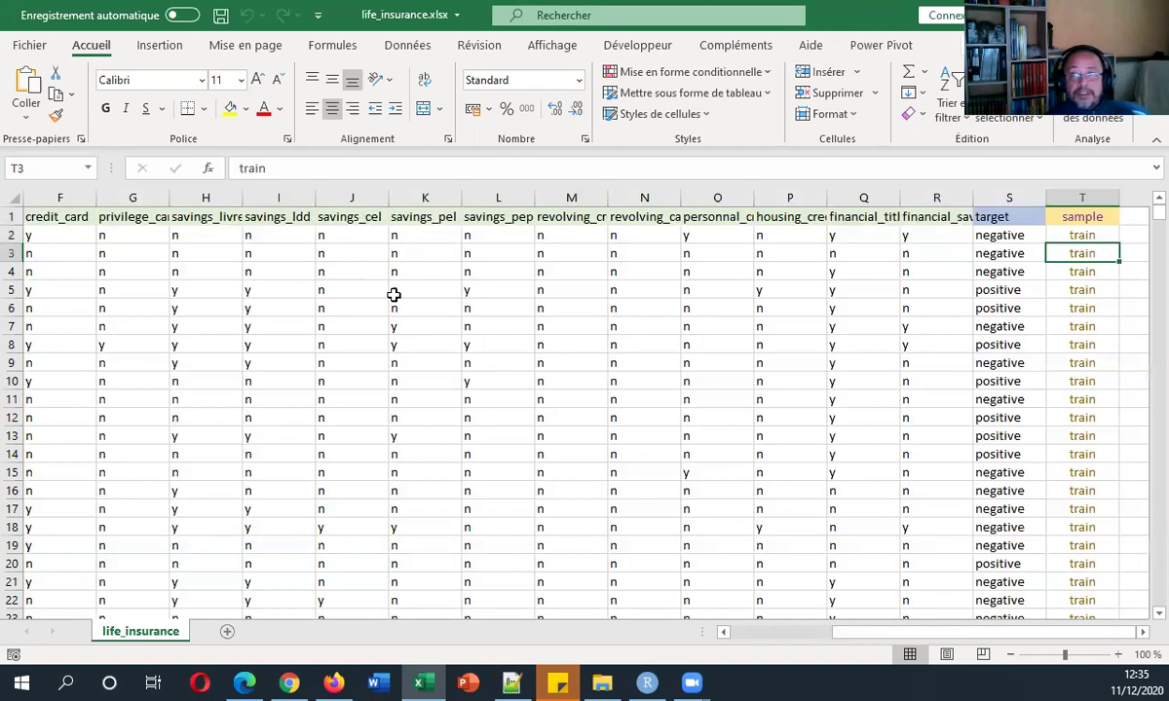
key("Page_Down")
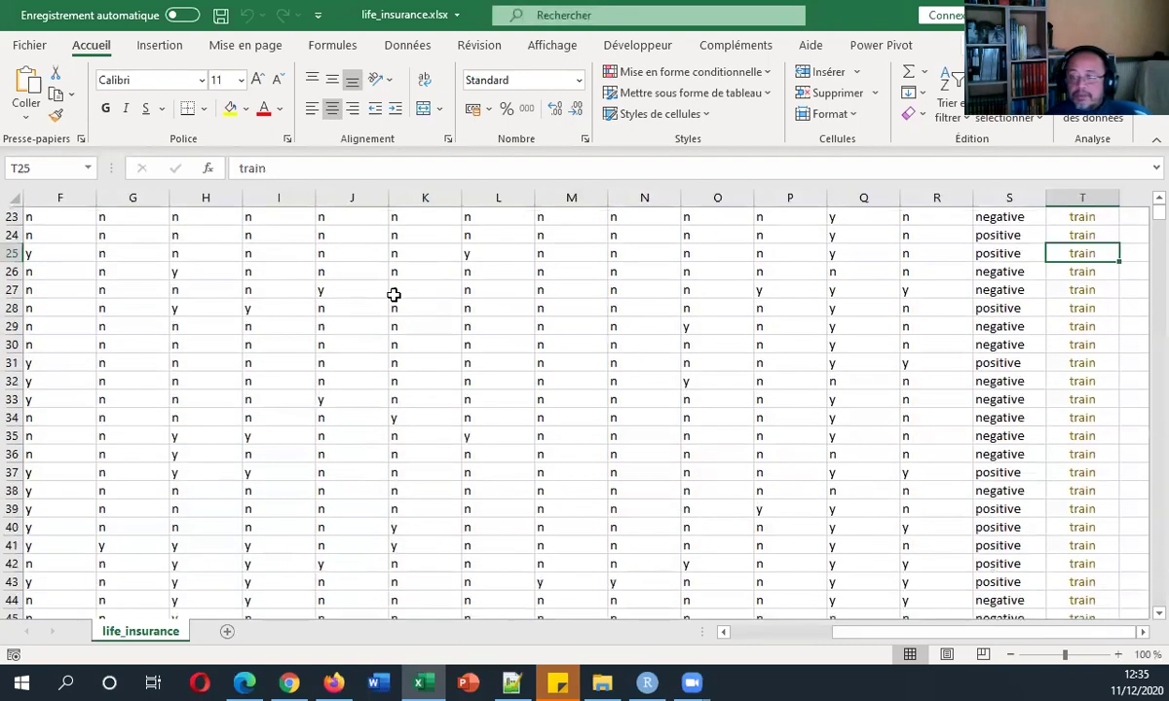
key("ctrl+Down")
key("Up")
key("Up")
key("Up")
key("ctrl+Up")
key("Down")
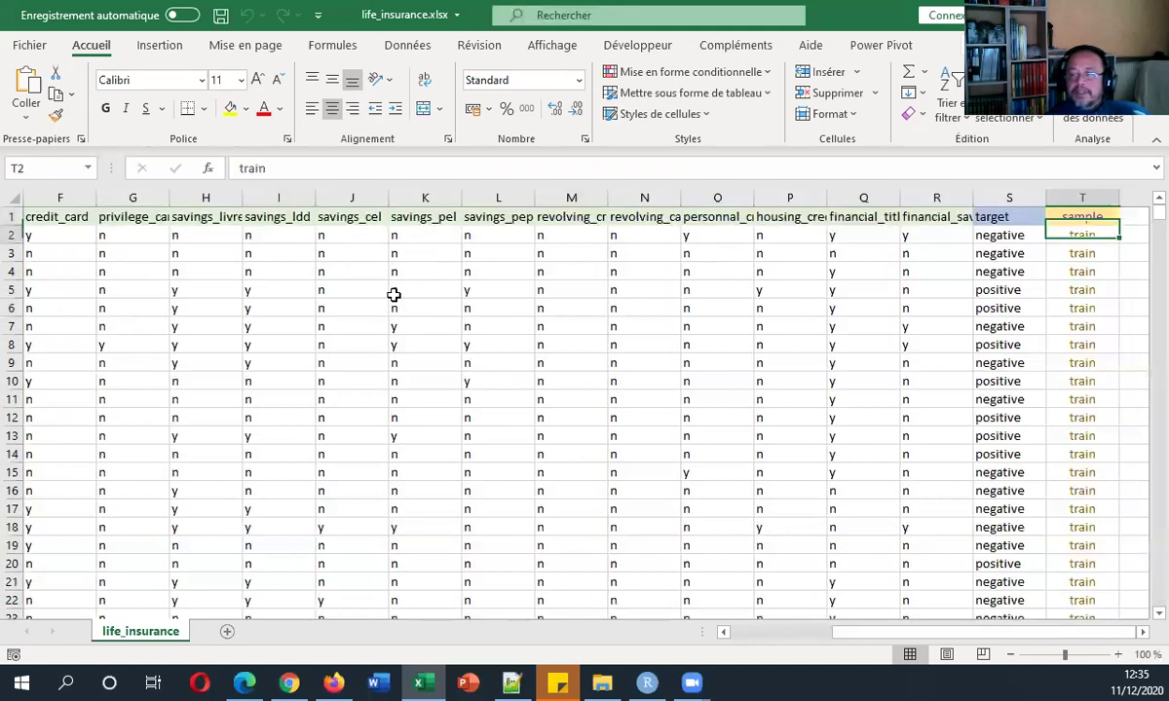
key("ctrl+Down")
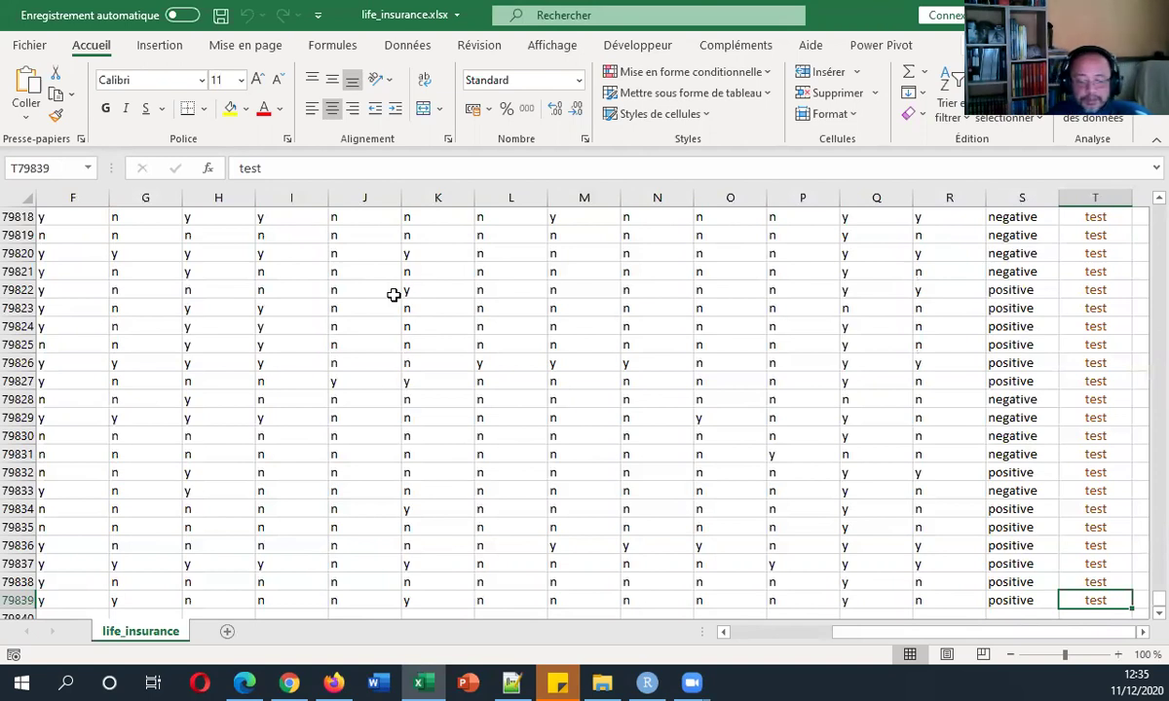
key("ctrl+Up")
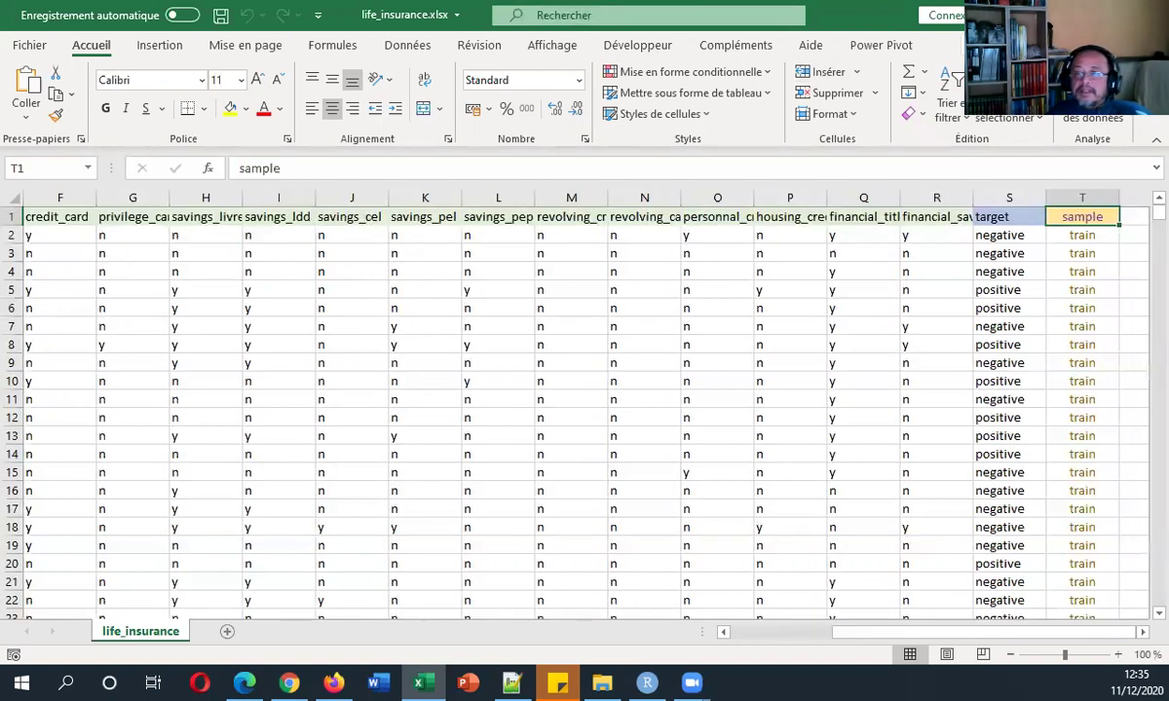
Step: Close the life_insurance workbook and switch to RStudio, moving its window up so that it is fully visible
key("alt+F4")
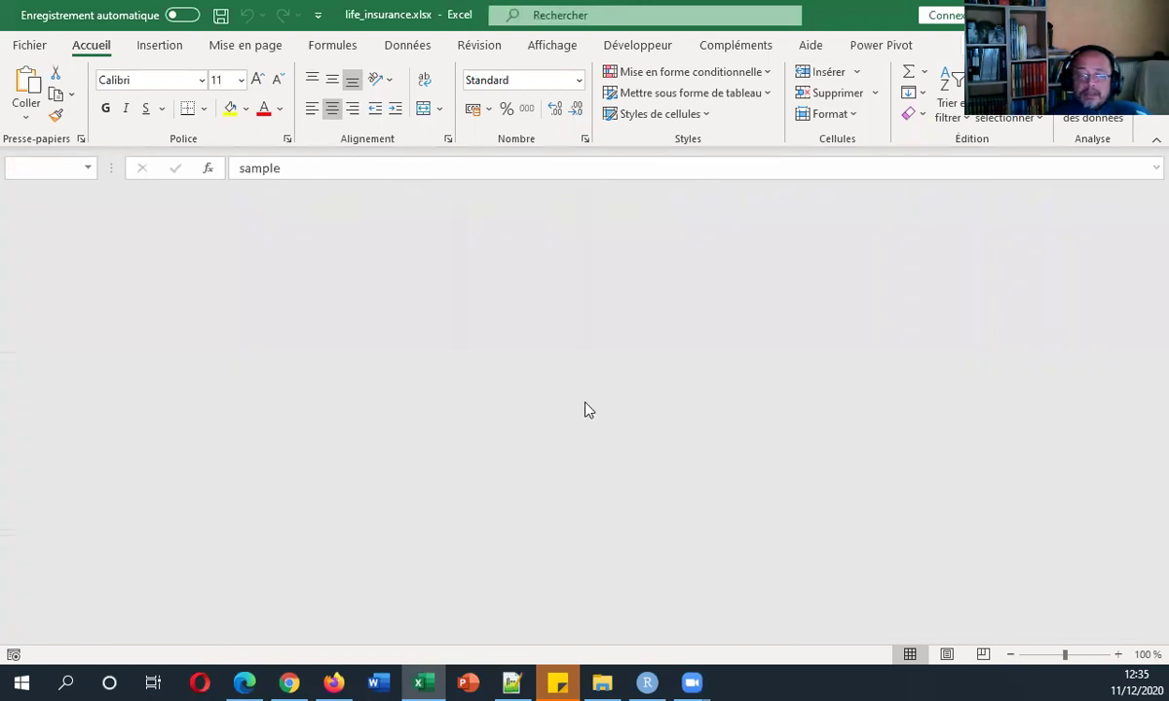
left_click(648, 681)
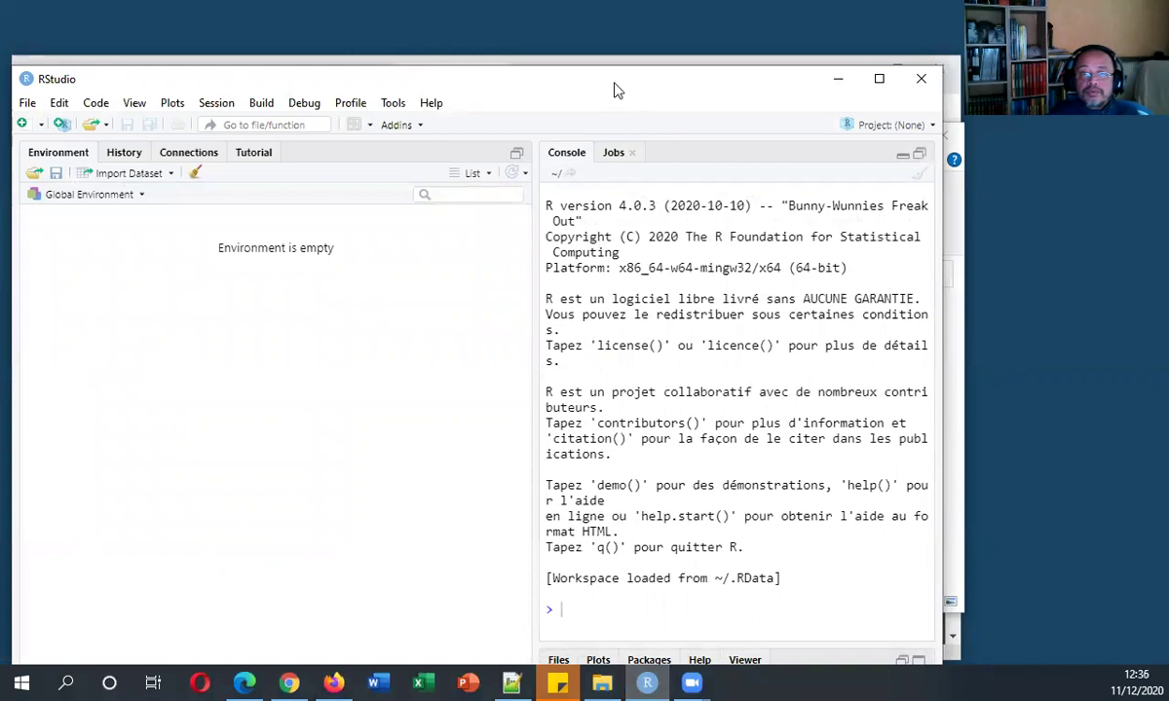
left_click_drag(625, 85, 629, 63)
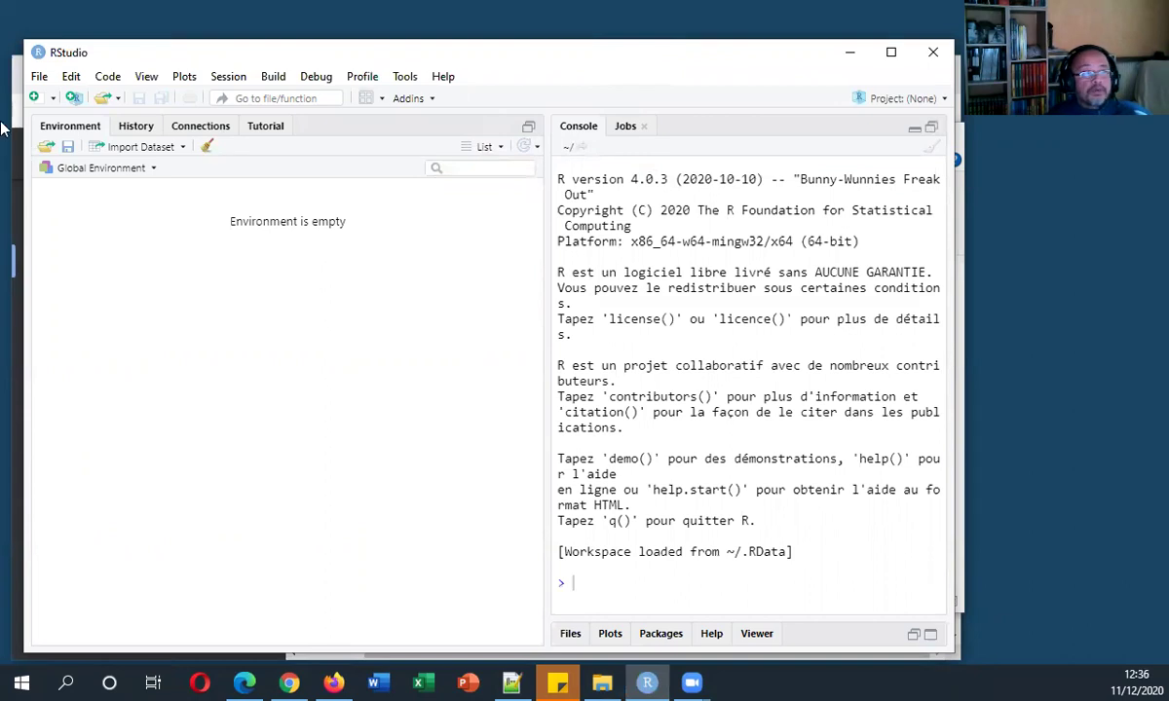
key("alt+Tab")
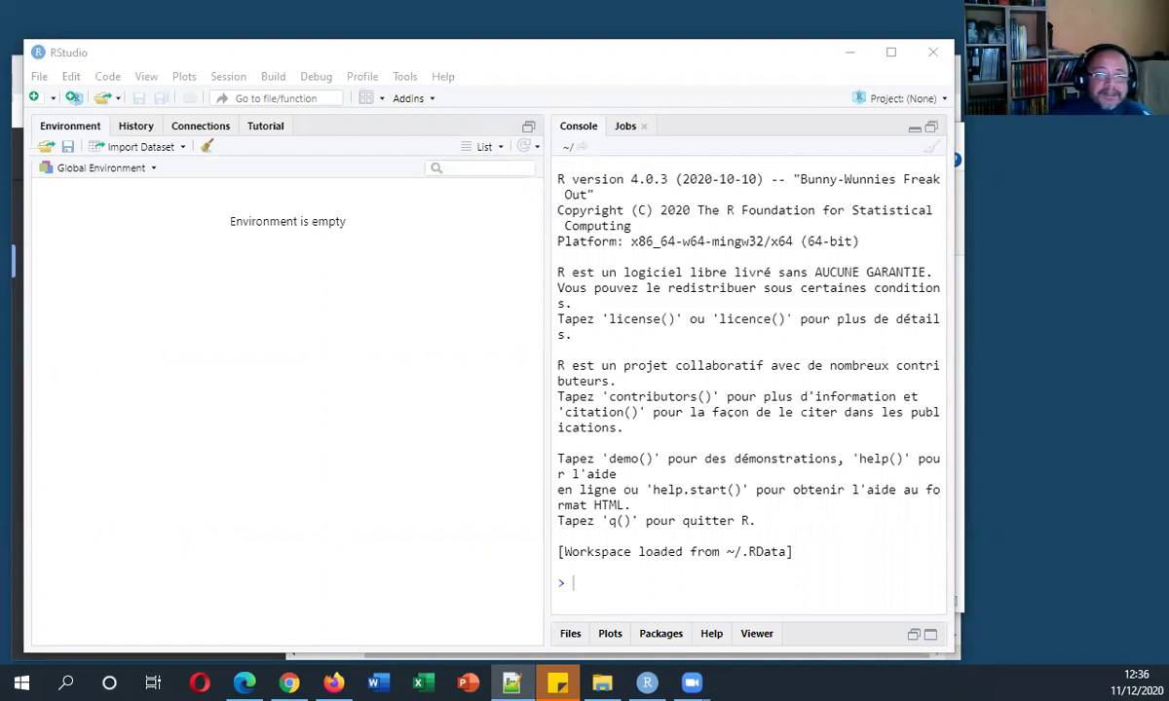
Step: Create a new R Markdown document titled "Règles prédictives" with Word as the default output format
left_click(39, 78)
mouse_move(48, 99)
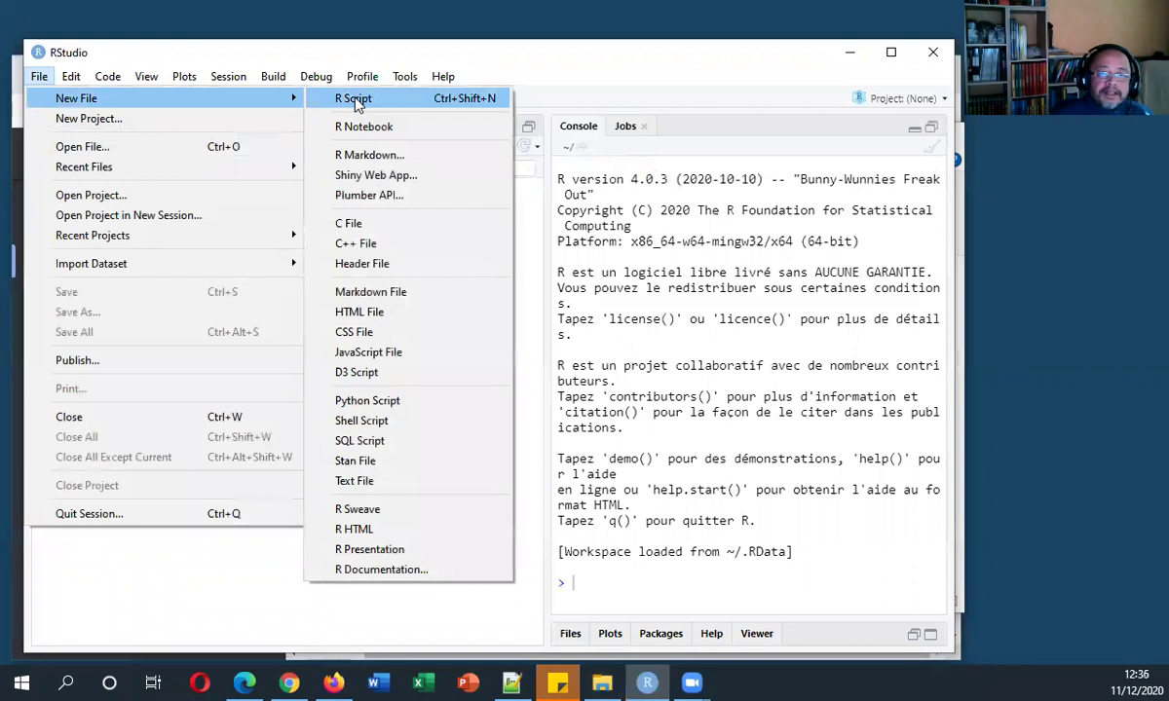
left_click(365, 152)
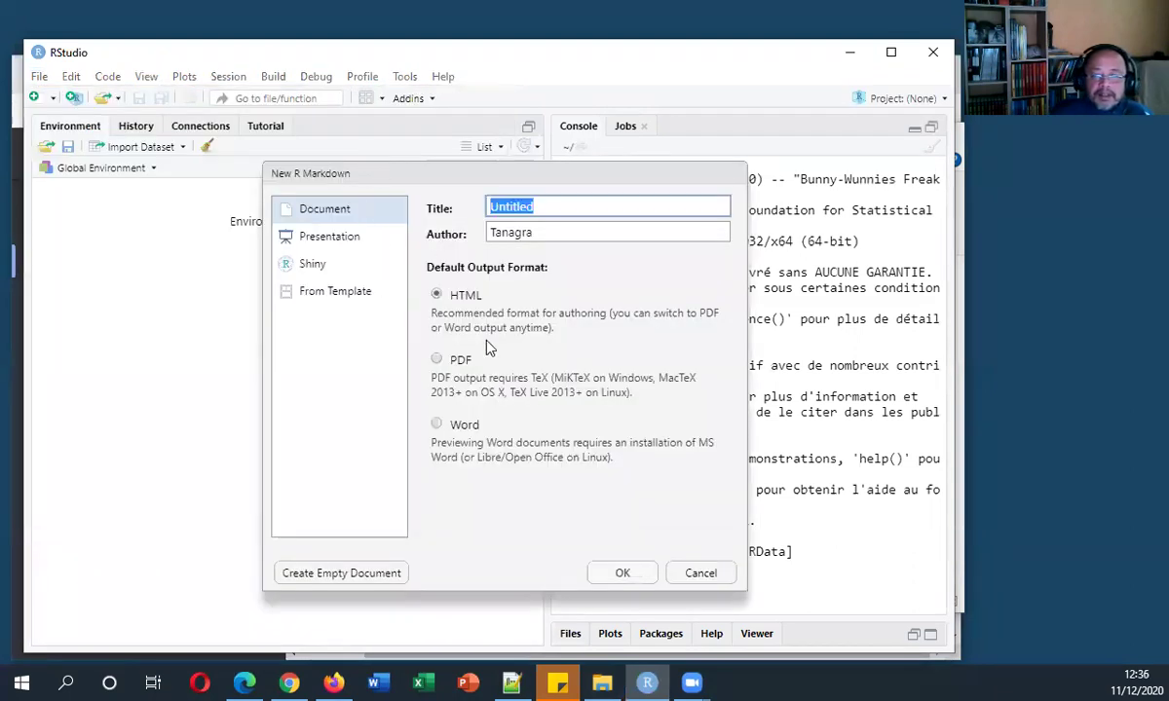
left_click(436, 425)
left_click_drag(513, 207, 458, 215)
type("Règ")
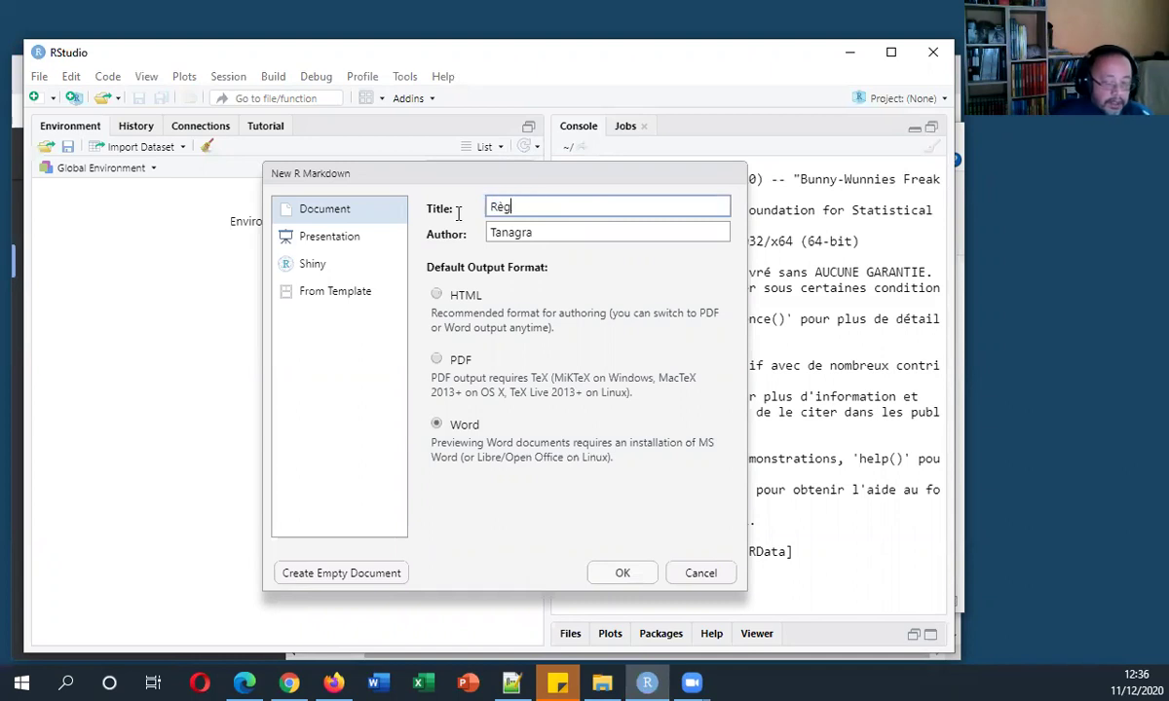
type("les prédictives")
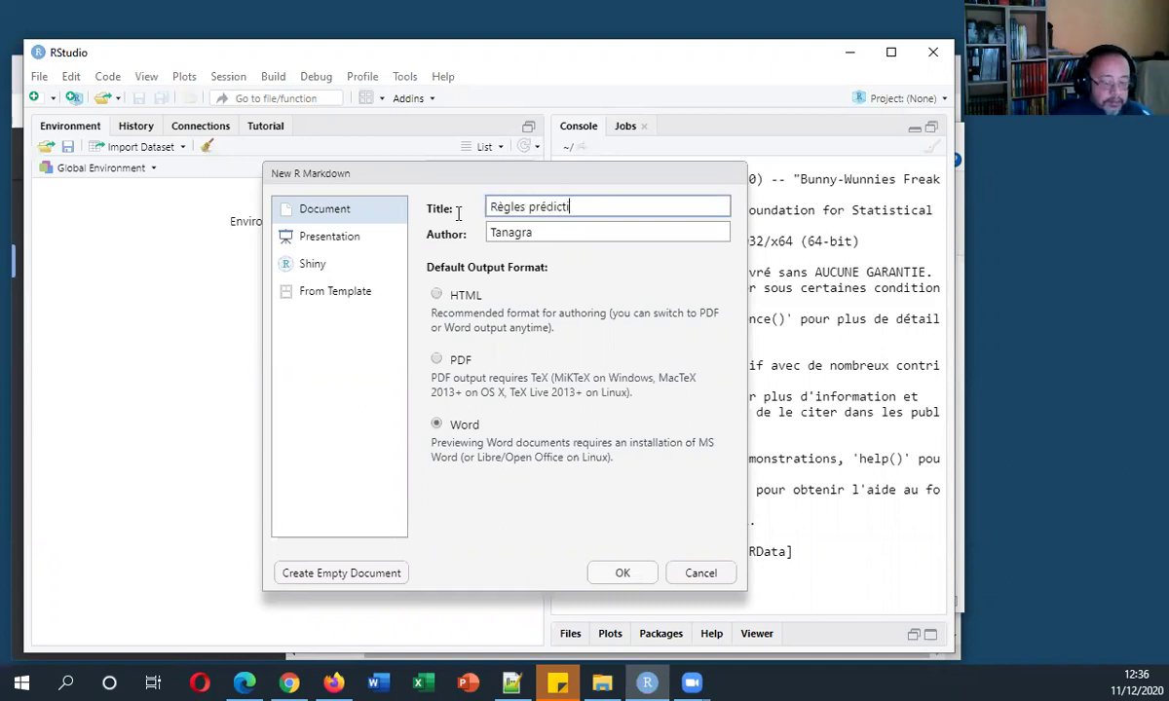
left_click(625, 573)
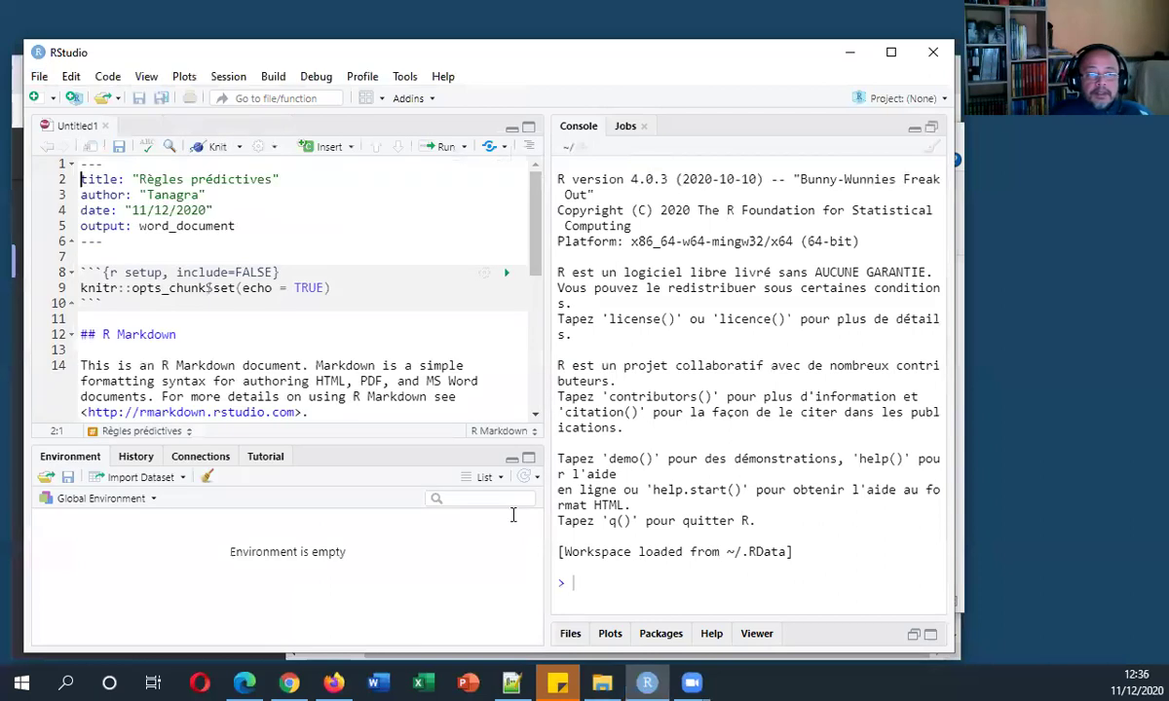
Step: Minimise the Environment pane and delete all template content below the "R Markdown" heading
left_click(511, 458)
left_click(88, 334)
key("ctrl+a")
key("Delete")
Step: Replace the "R Markdown" heading text with "Importation des données" and add blank lines below it
key("Up")
key("End")
key("shift+Left")
key("shift+Left")
key("shift+Left")
key("shift+Left")
key("shift+Left")
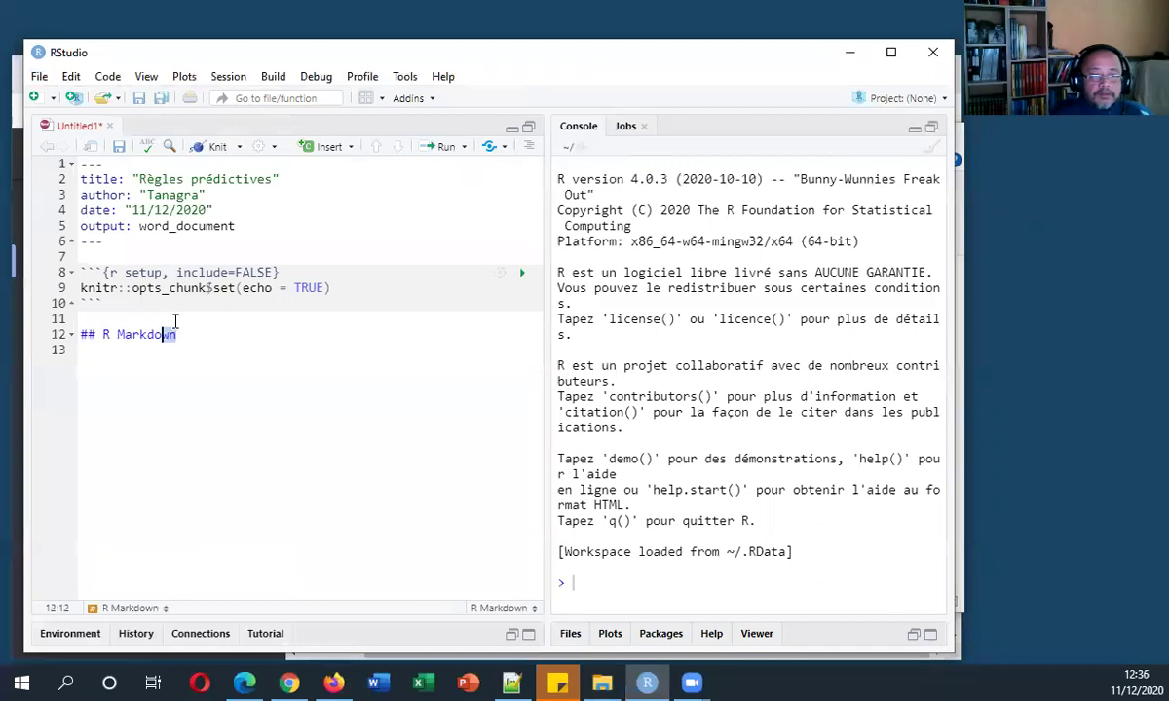
key("shift+Left")
key("shift+Left")
key("shift+Left")
key("shift+Left")
key("shift+Left")
key("shift+Left")
type("Im")
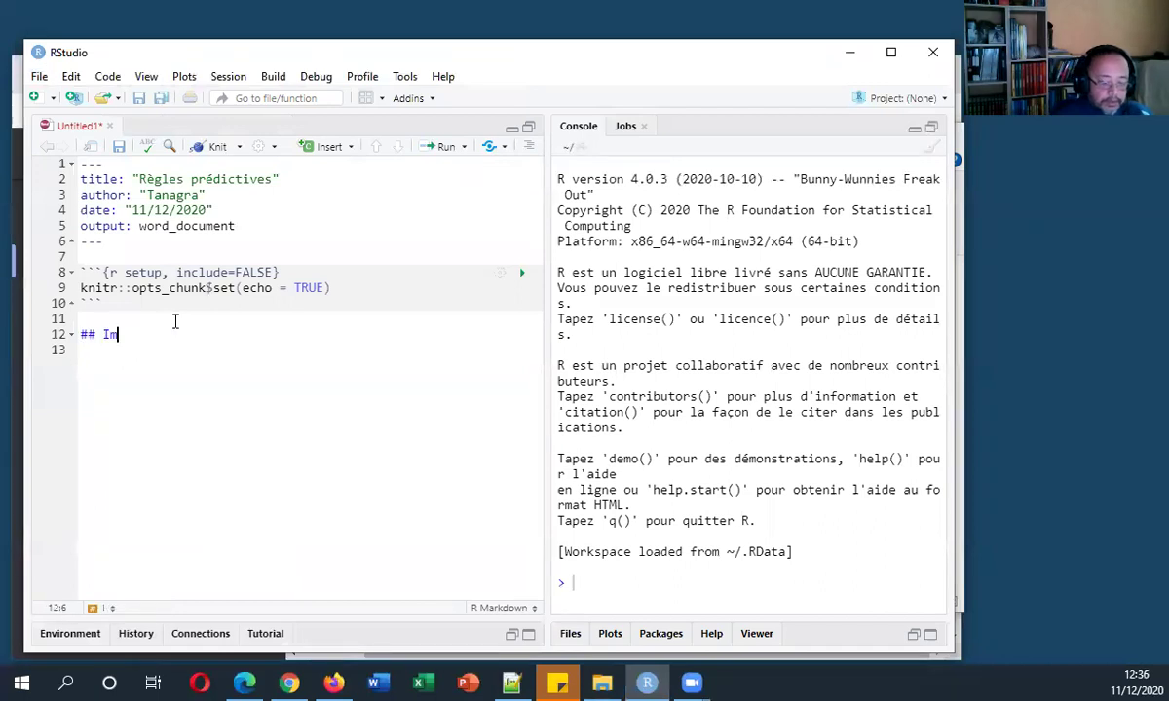
type("portation des d")
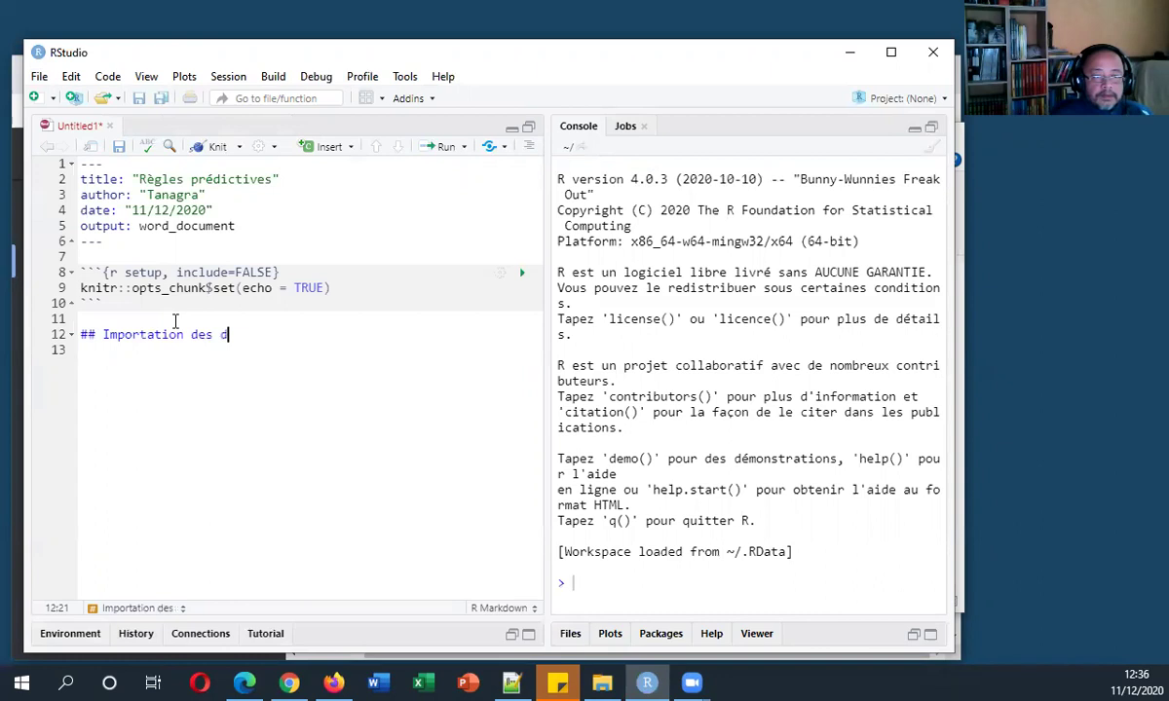
type("onnées")
key("Return")
key("Return")
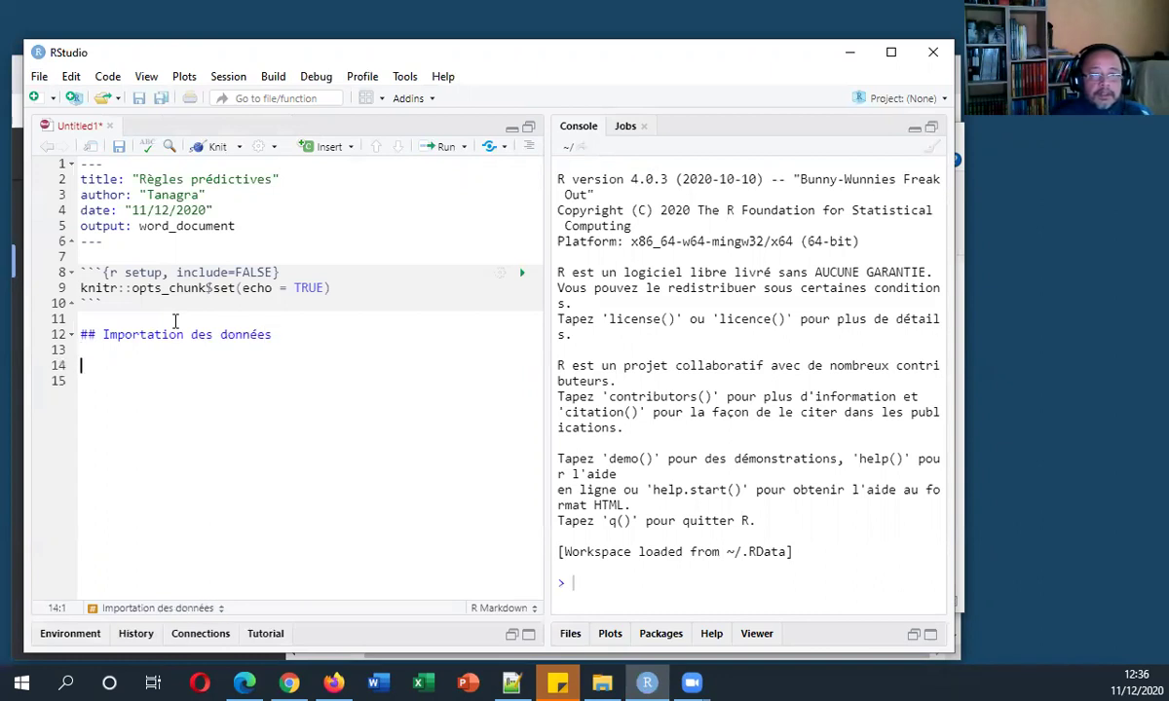
Step: Insert an R chunk that sets the desktop demo folder as working directory, reads sheet 1 of life_insurance.xlsx into D with readxl, and calls str(D)
left_click(352, 151)
left_click(354, 169)
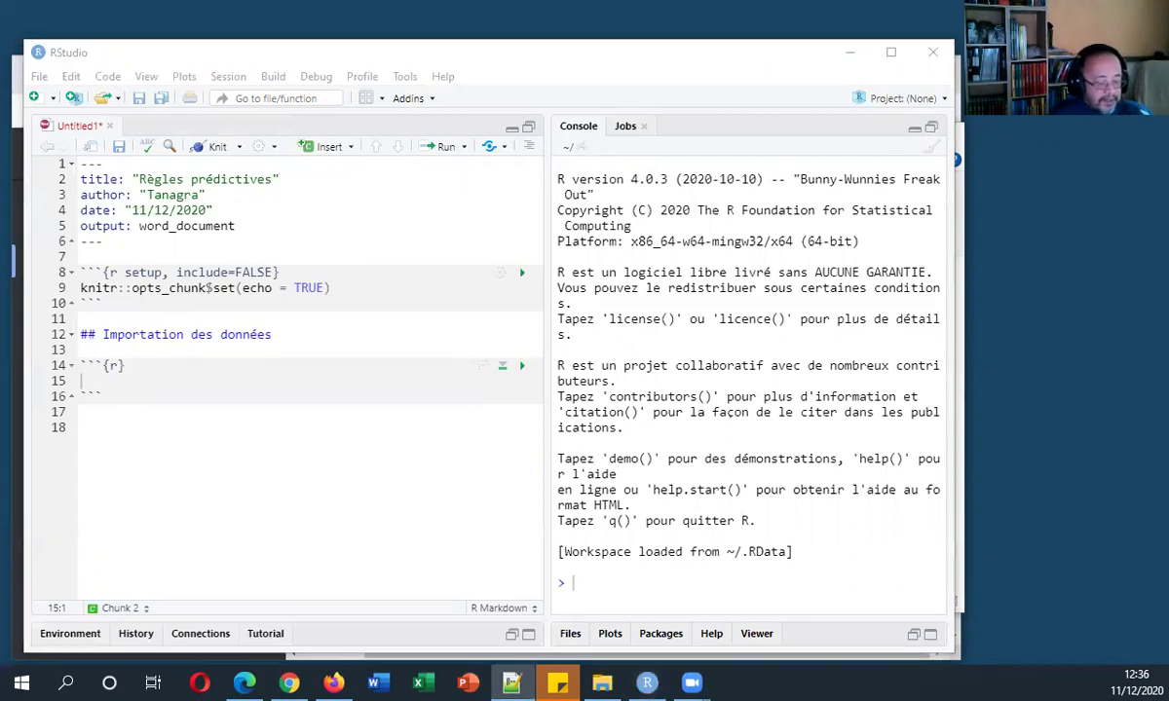
left_click(172, 382)
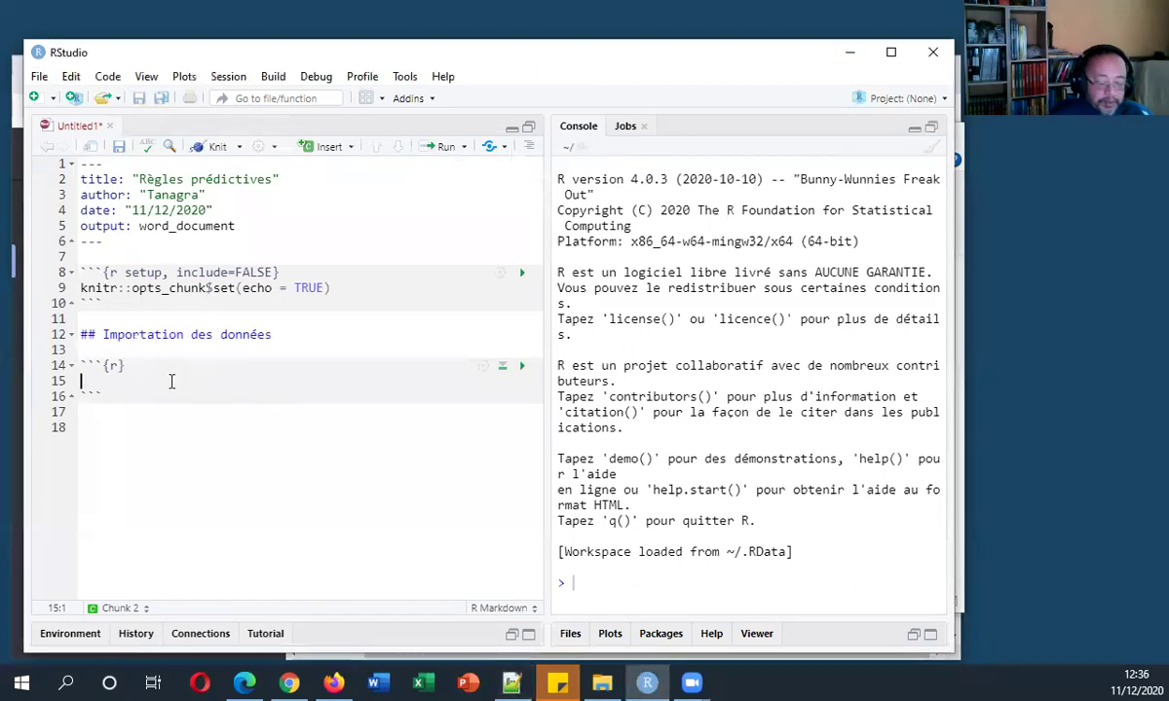
type("#changer de dossier setwd(\"C:/Users/Zatovo/Desktop/demo\")  #charger les données library(readxl) D <- readxl::read_excel(\"life_insurance.xlsx\",sheet=1) str(D)")
key("BackSpace")
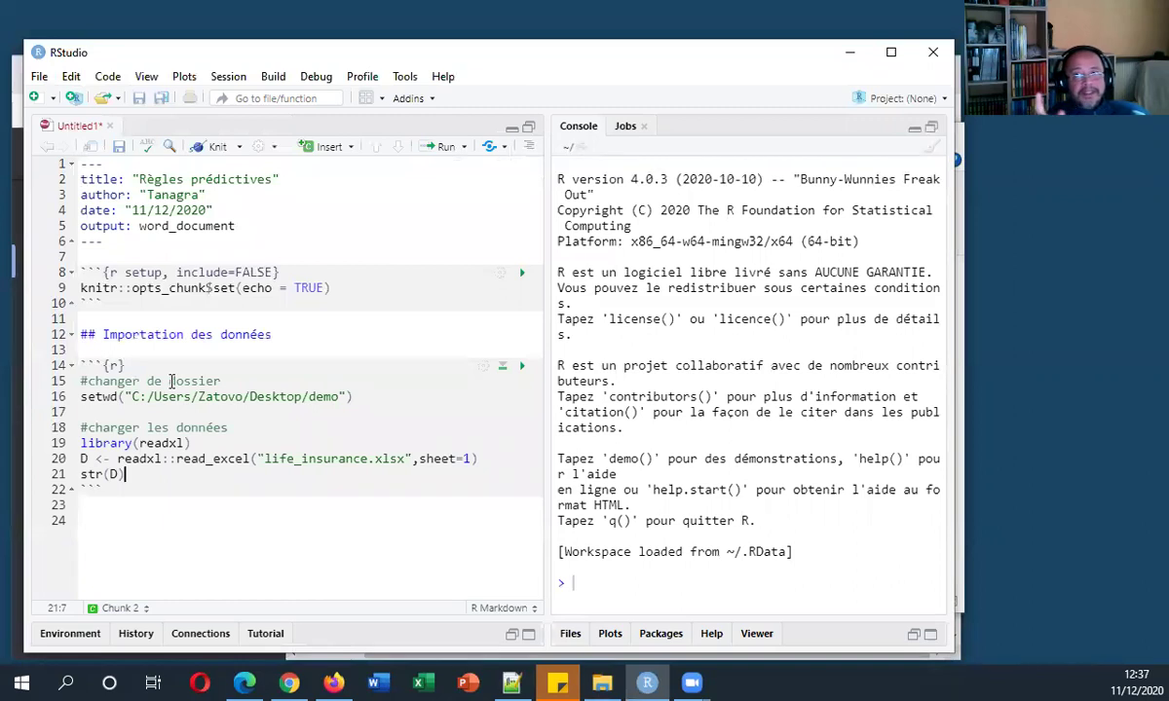
Step: Run the data import chunk and widen the editor pane to view the full str(D) output
left_click(522, 365)
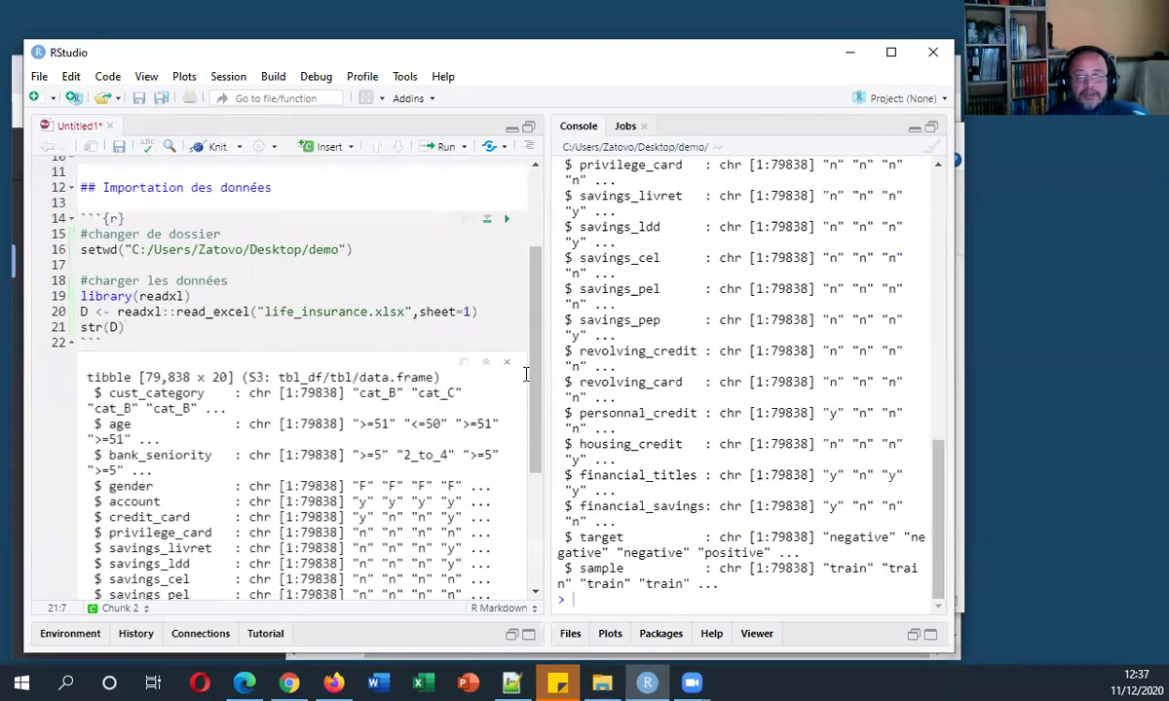
left_click_drag(544, 356, 724, 362)
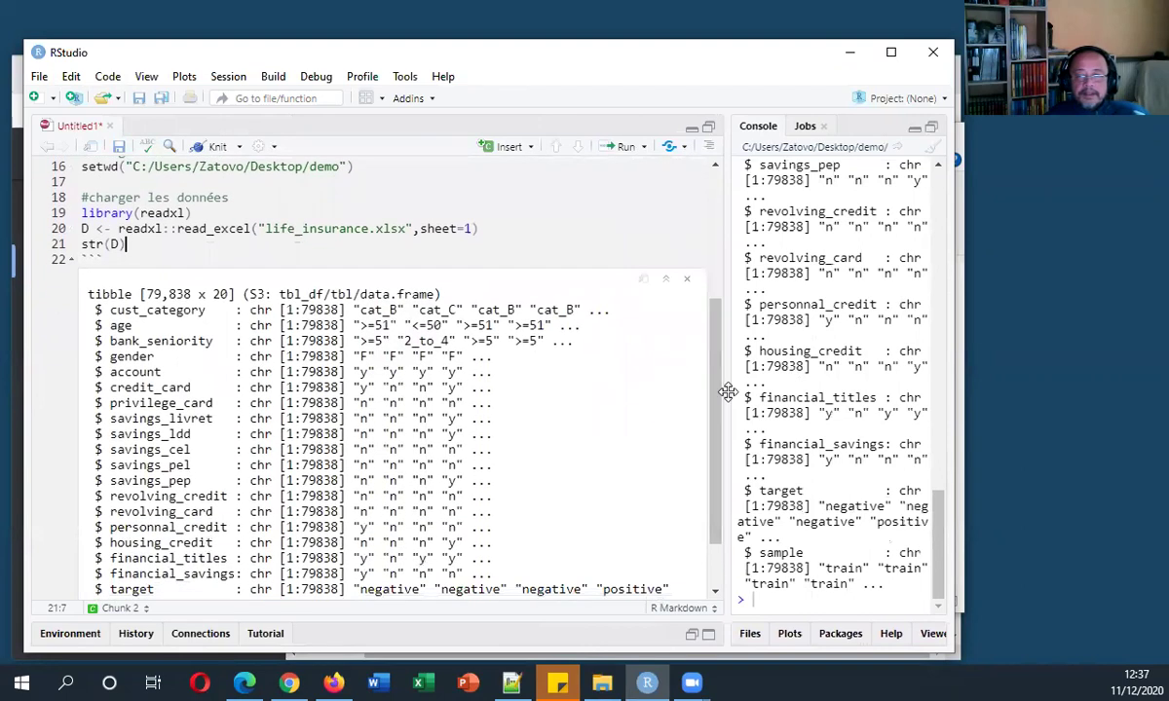
left_click_drag(728, 391, 762, 394)
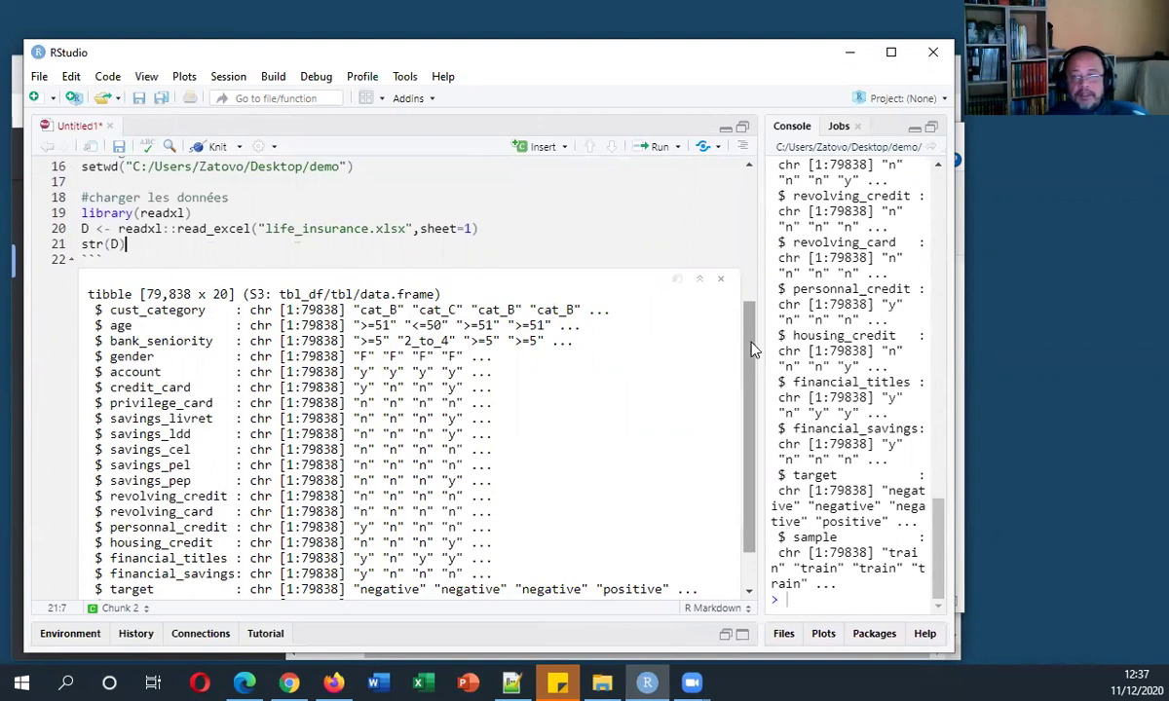
scroll(701, 377, "down", 2)
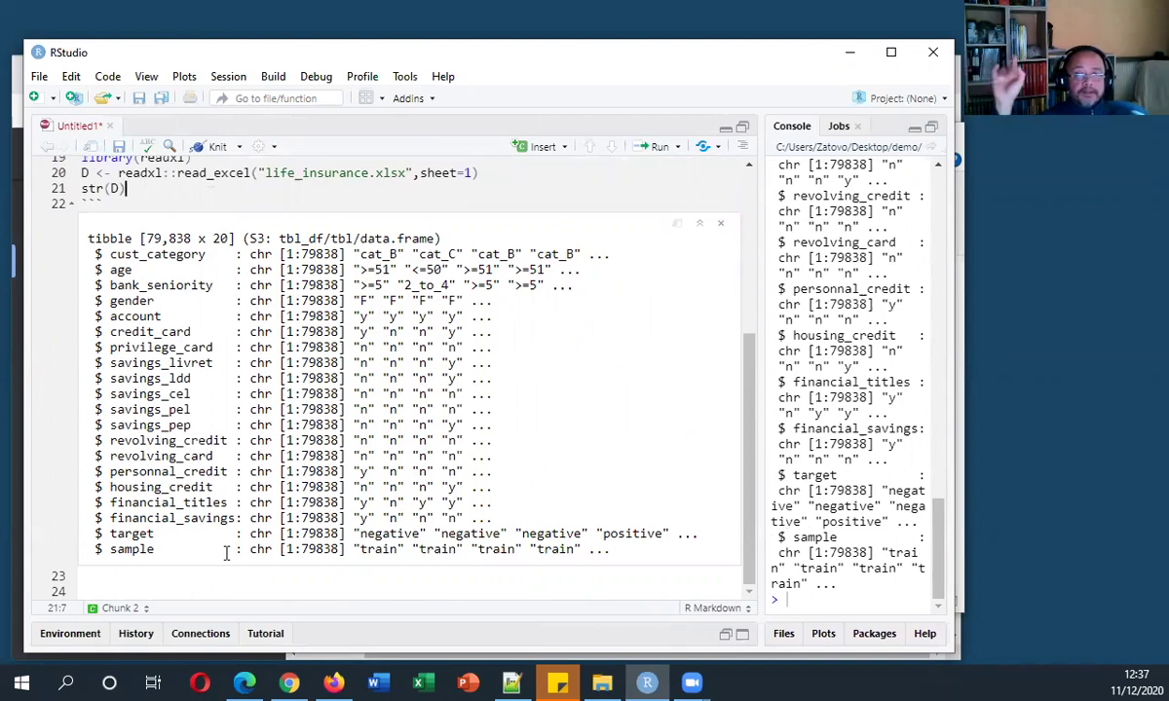
Step: Add and run an R chunk commented #transformer les "chr" en factor that converts D's columns with data.frame(lapply(D,factor)) and calls str(D)
key("Down")
key("Down")
key("Down")
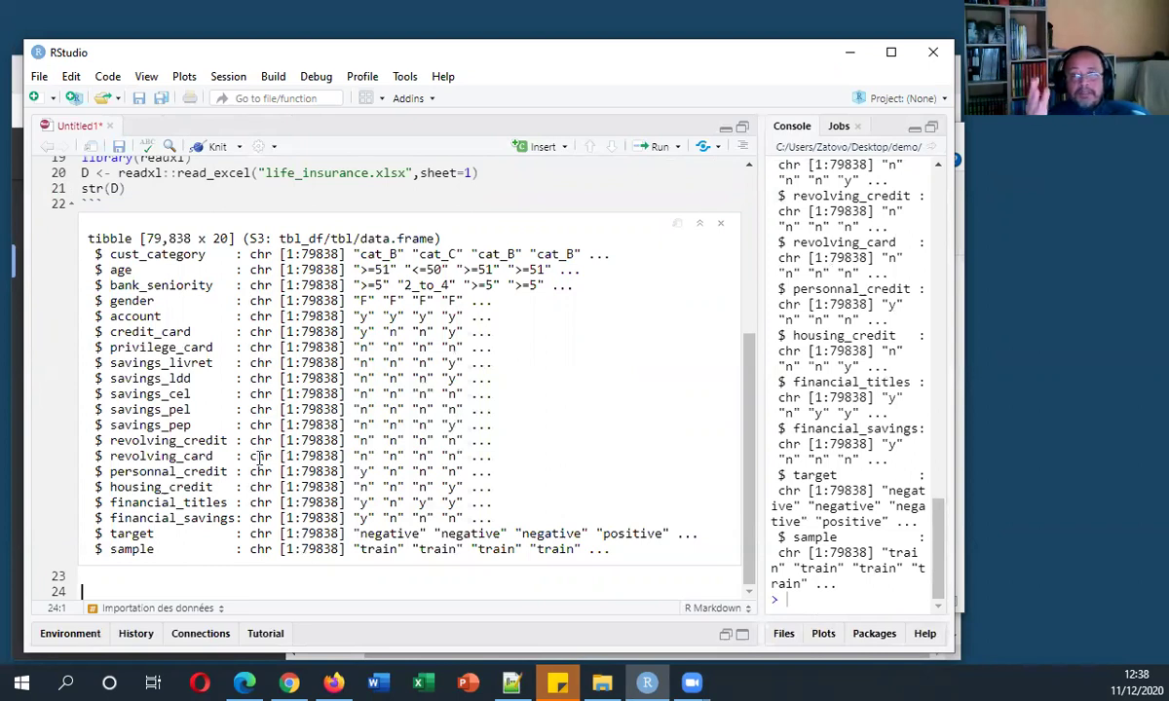
left_click(532, 151)
left_click(507, 164)
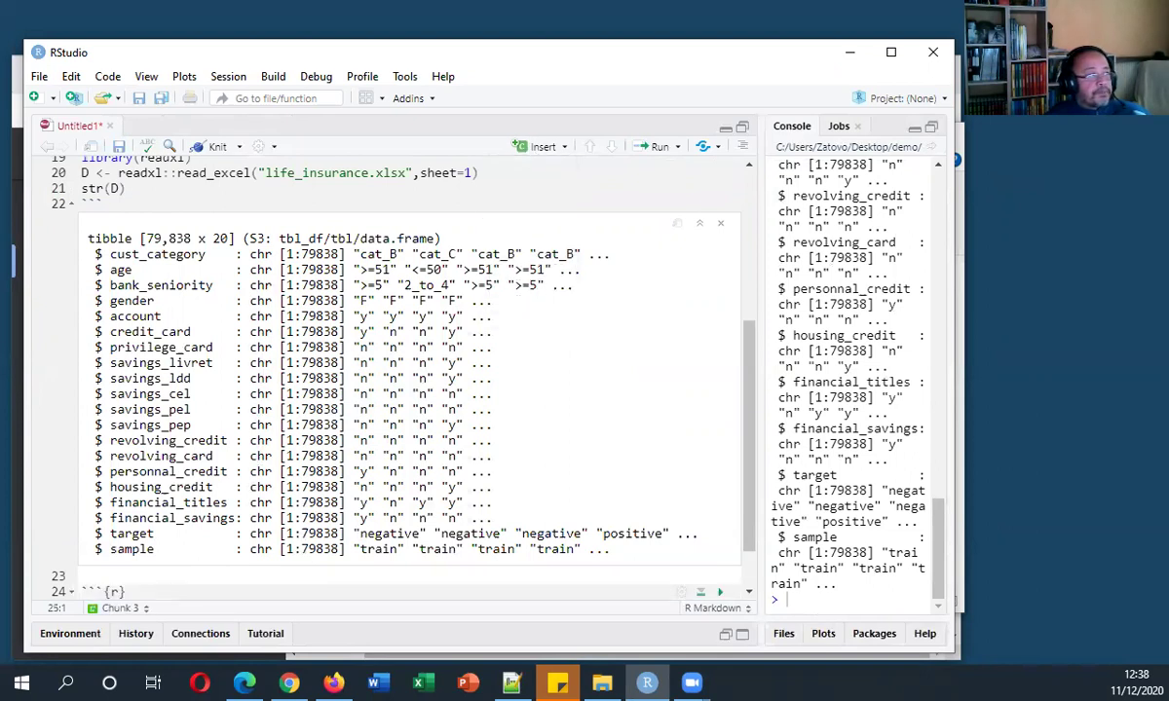
key("alt+Tab")
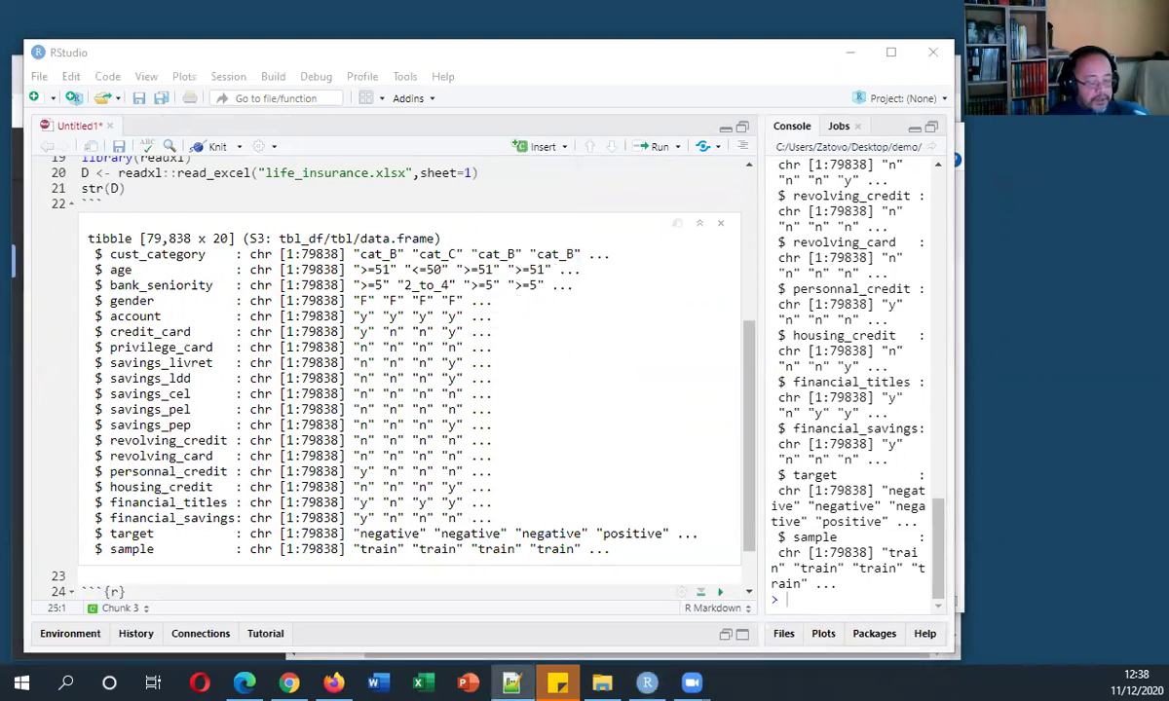
scroll(446, 409, "down", 1)
left_click(126, 550)
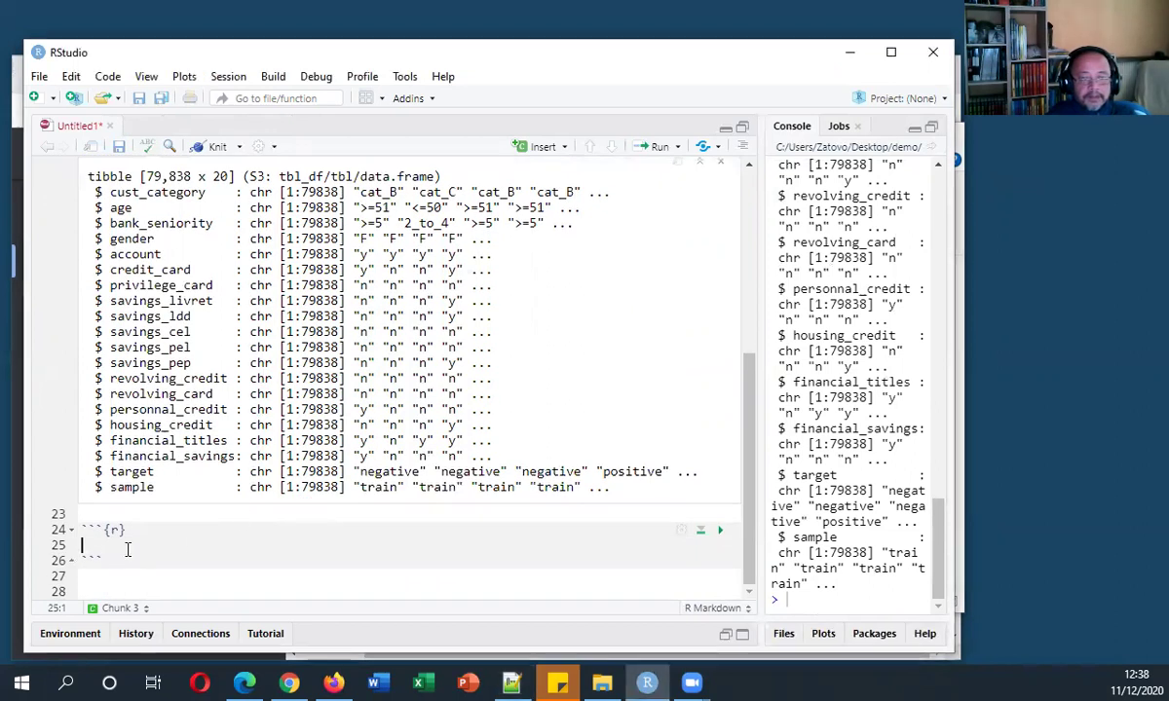
type("#transformer les \"chr\" en factor D <- data.frame(lapply(D,factor)) str(D)")
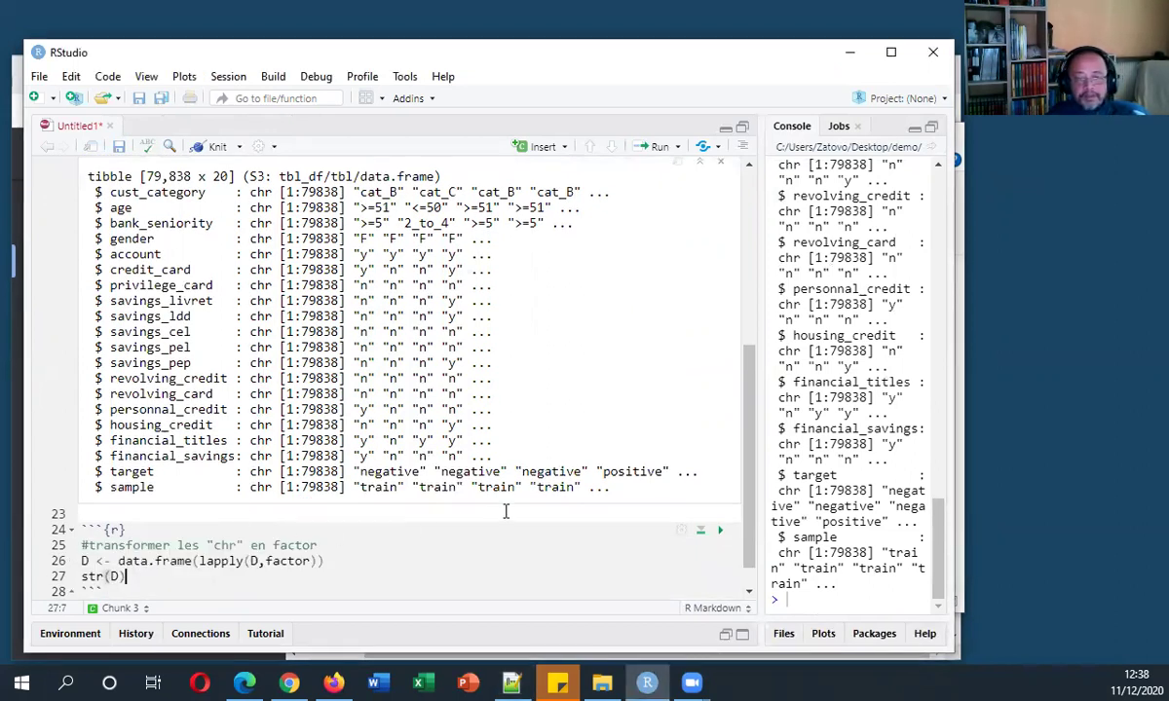
scroll(395, 524, "down", 1)
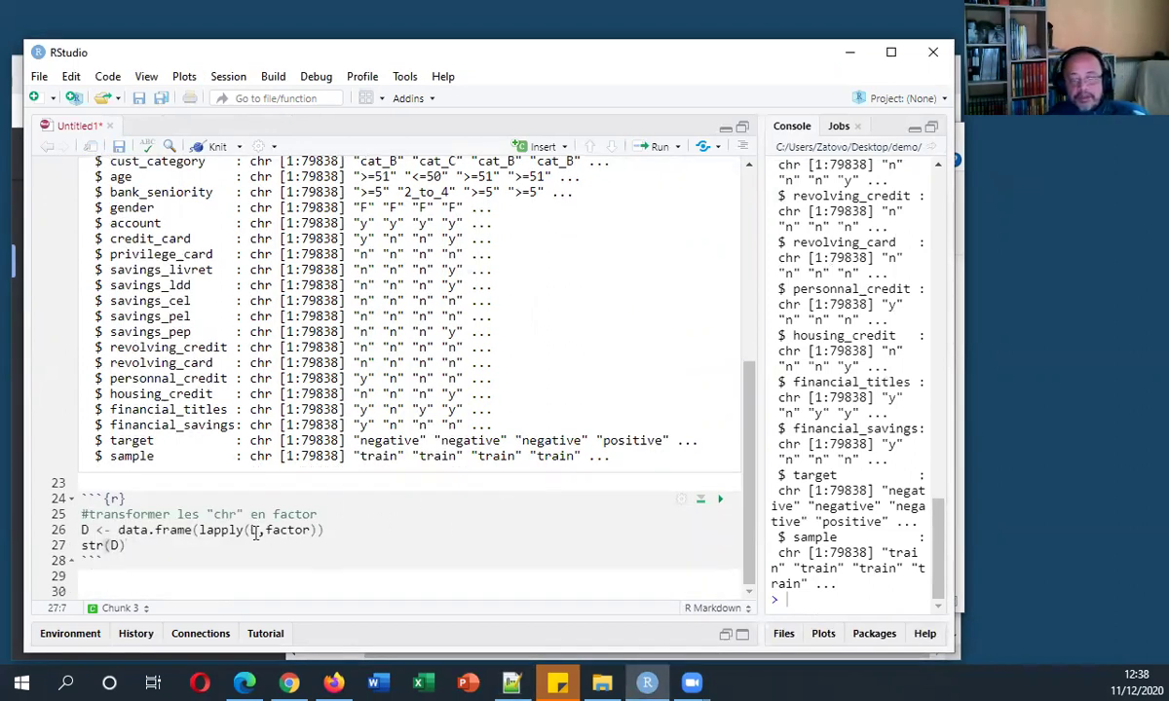
scroll(255, 526, "up", 3)
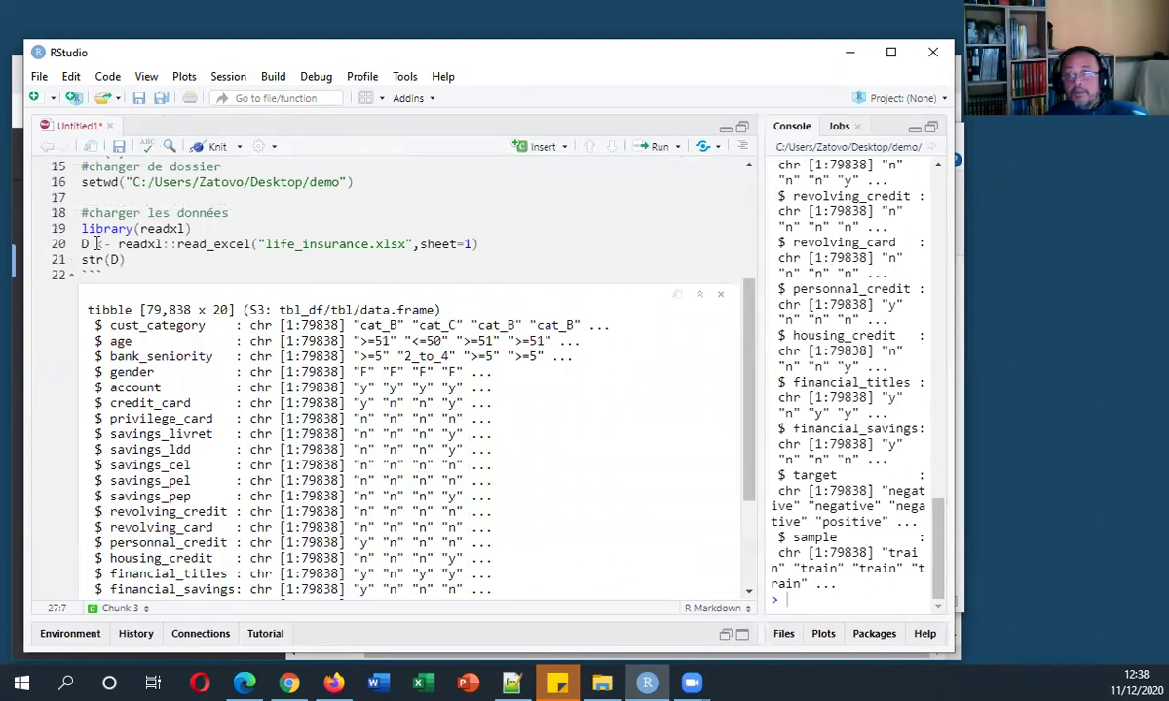
scroll(268, 286, "down", 3)
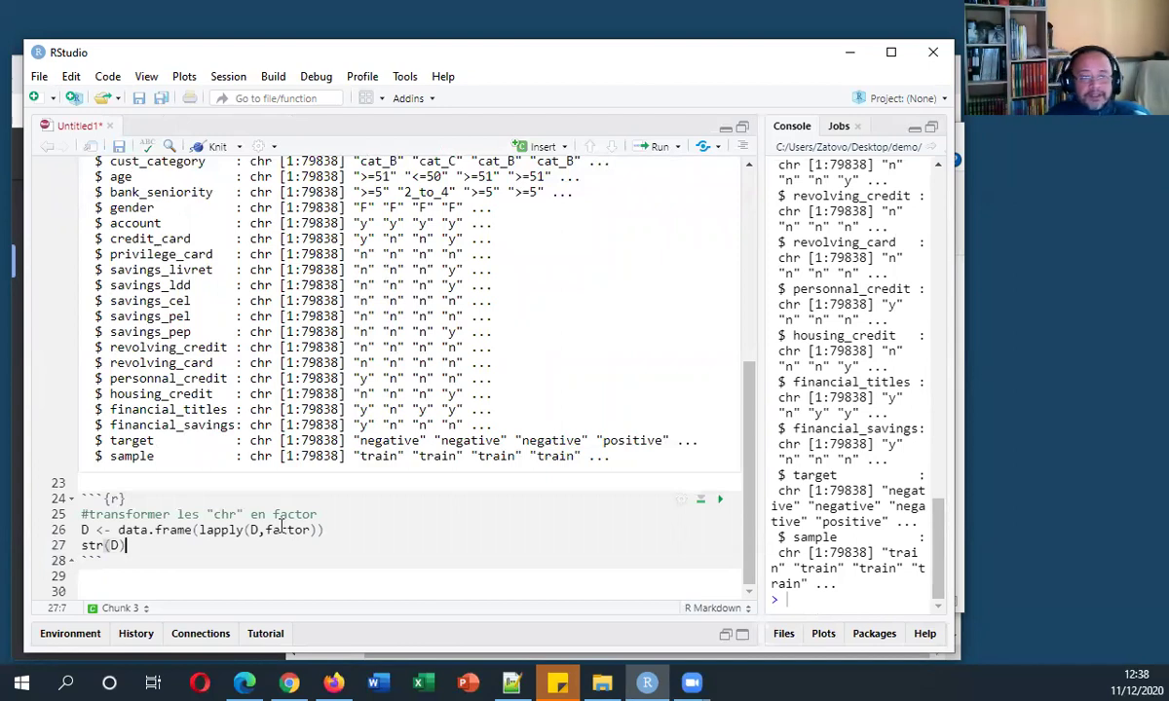
left_click(720, 499)
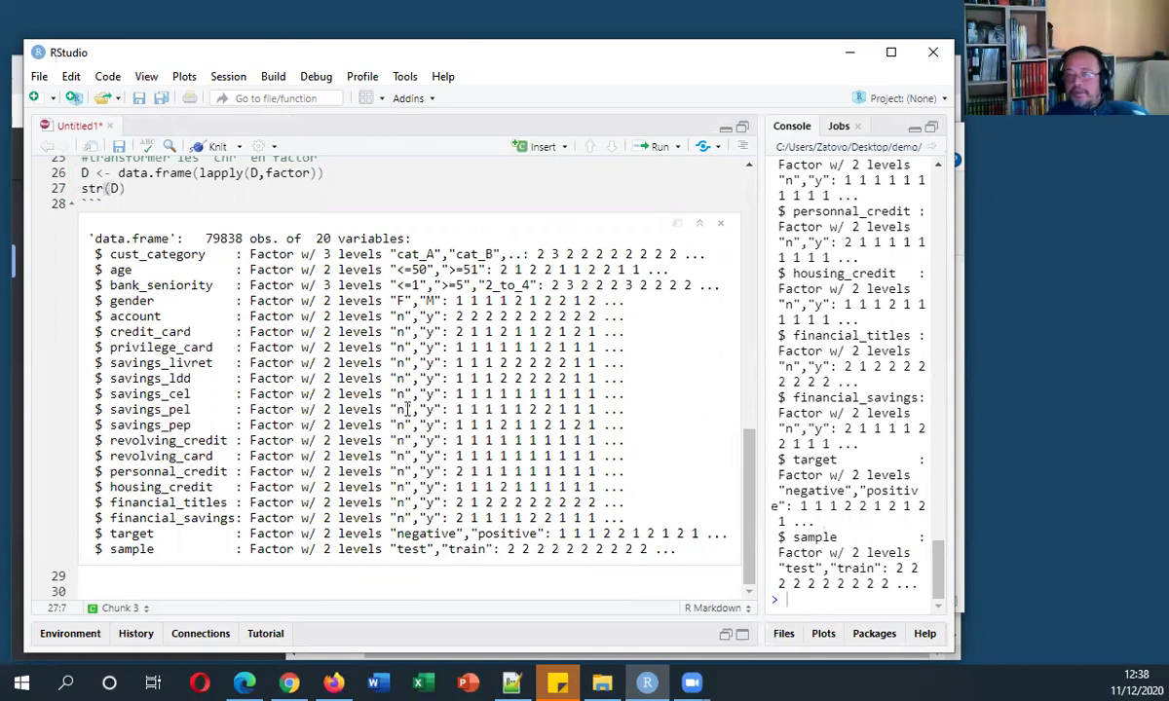
Step: Insert an R chunk commented #partitionner en train-test that splits D into DTrain and DTest by sample value, excluding the sample column
key("alt+Tab")
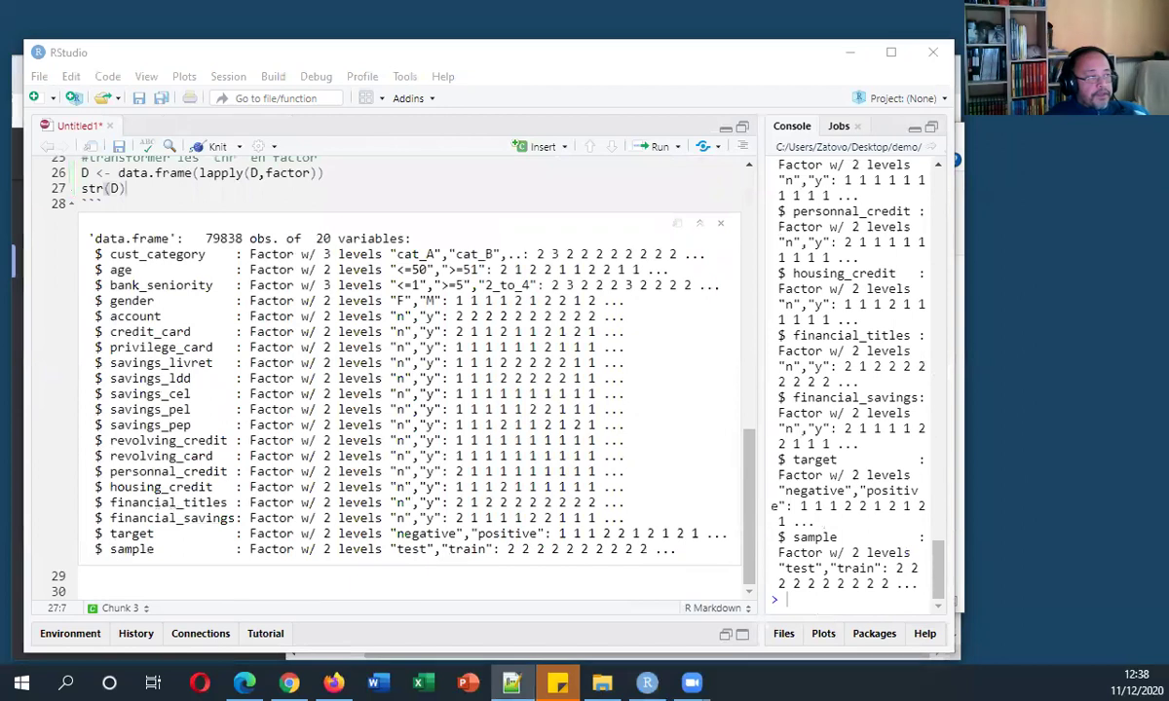
left_click(307, 581)
key("Return")
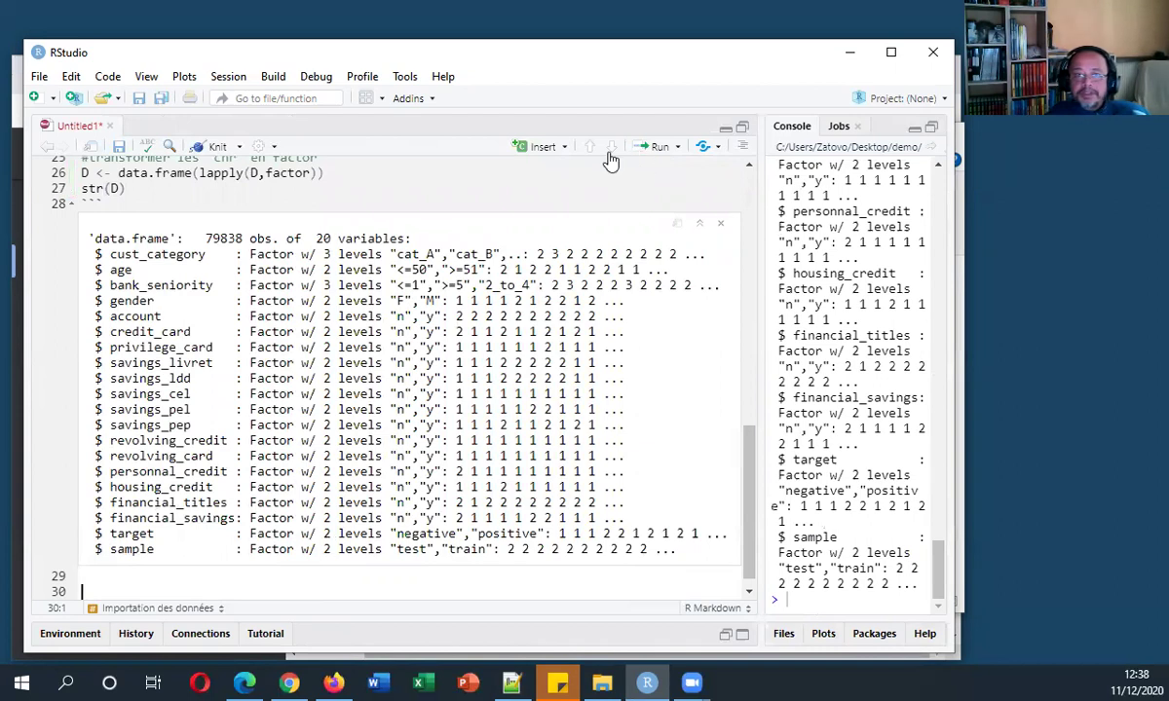
left_click(543, 146)
left_click(555, 166)
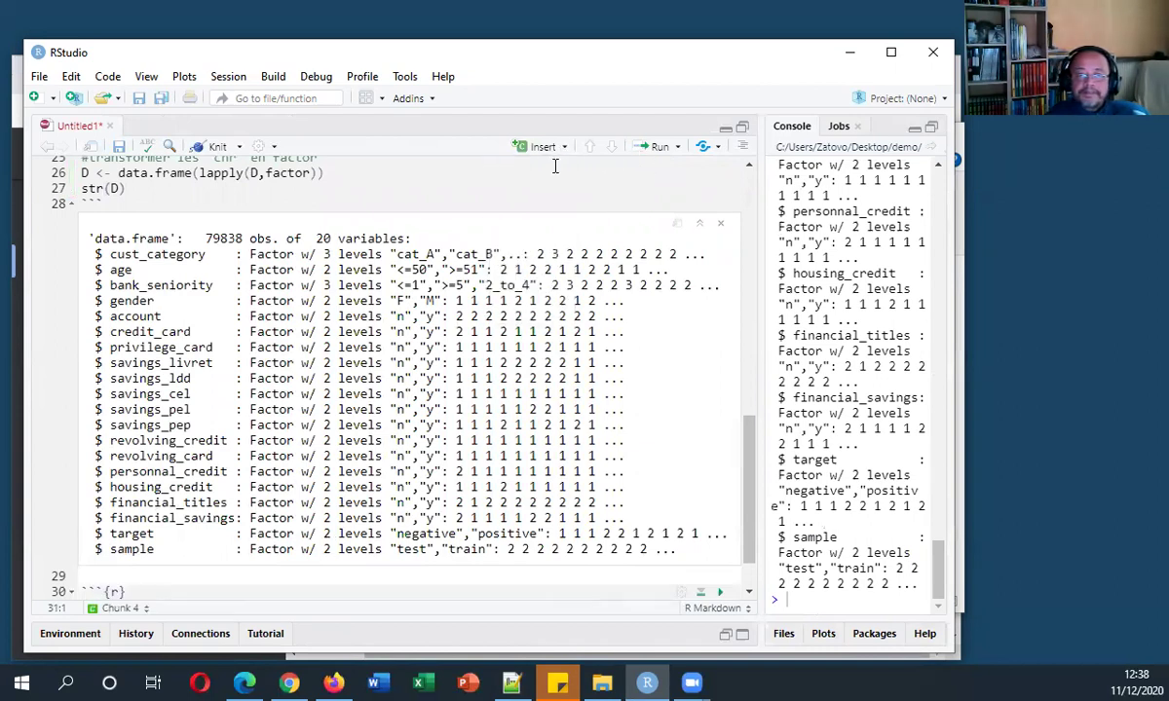
type("#partitionner en train-test DTrain <- D[D$sample==\"train\",colnames(D)!=\"sample\"] DTest <- D[D$sample==\"test\",colnames(D)!=\"sample\"]")
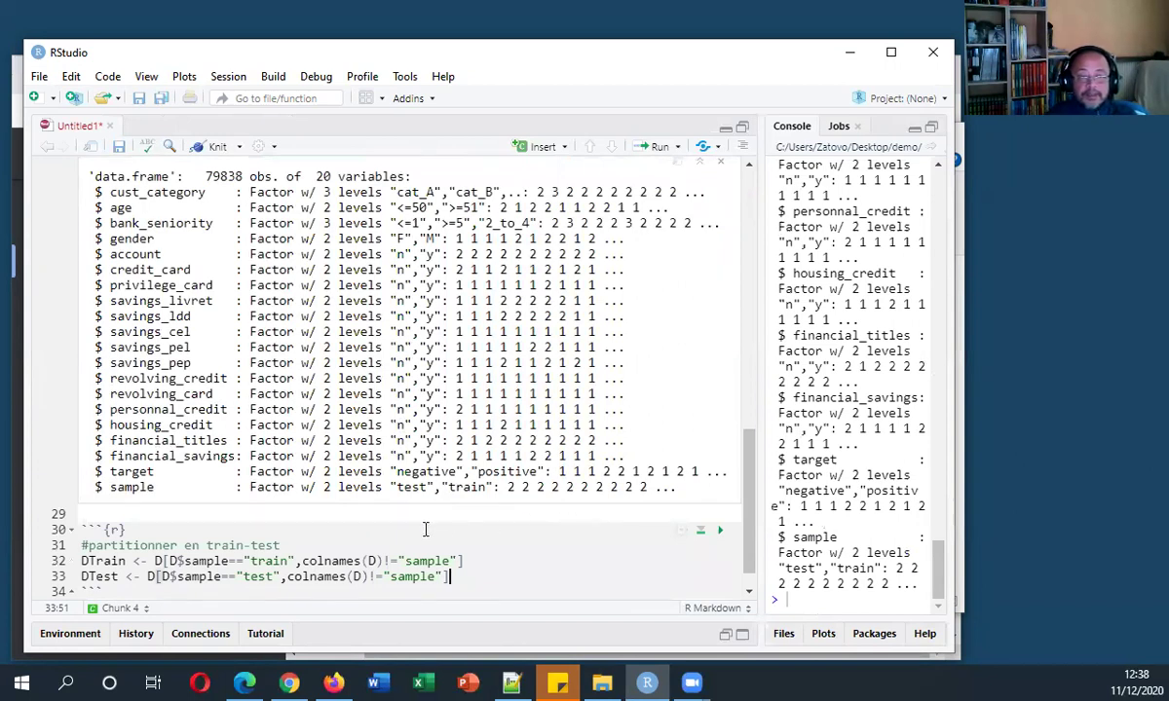
left_click(126, 561)
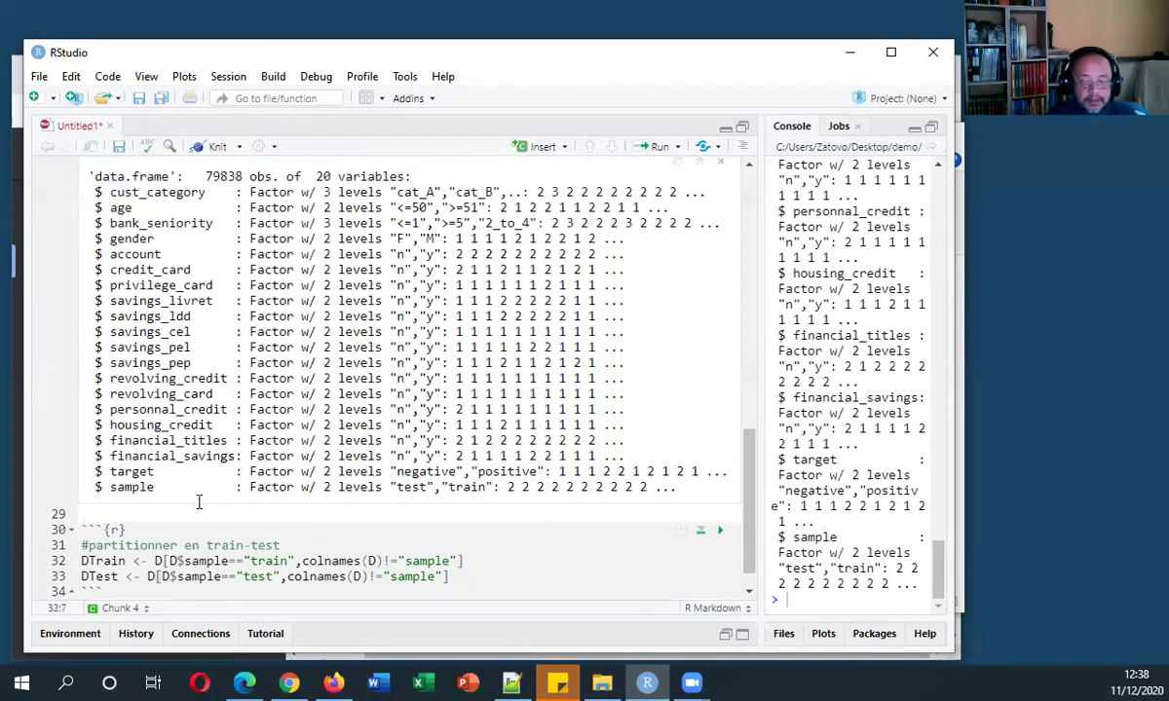
key("shift+Home")
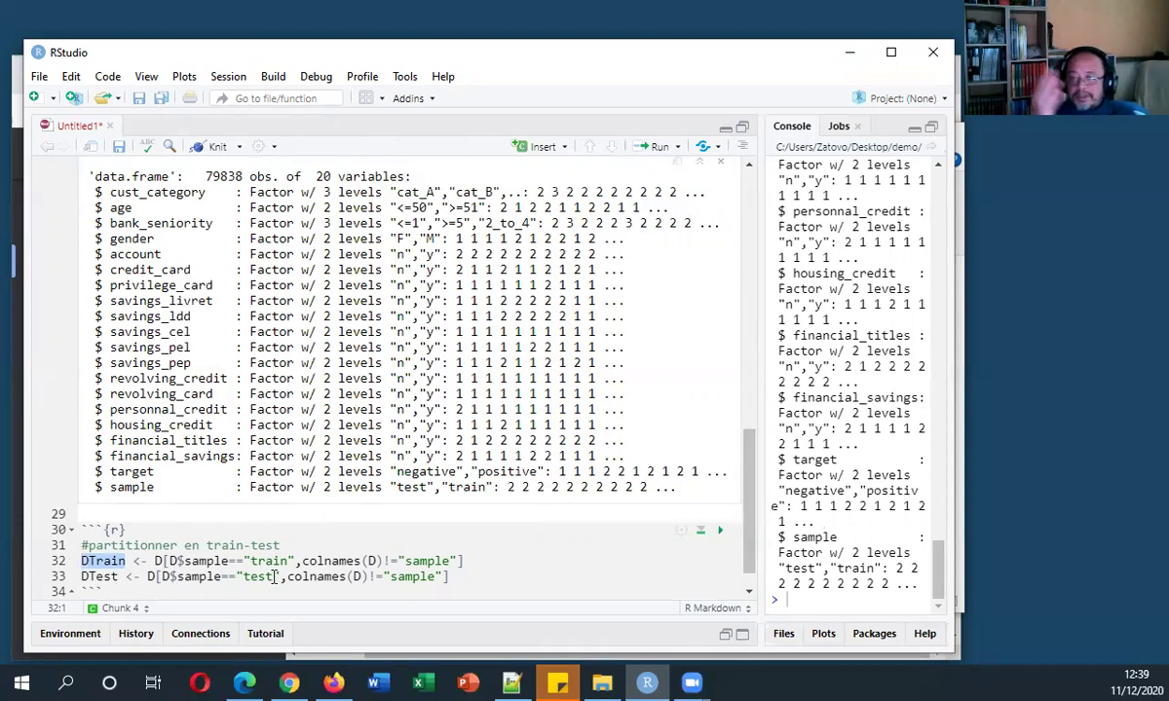
scroll(281, 553, "down", 1)
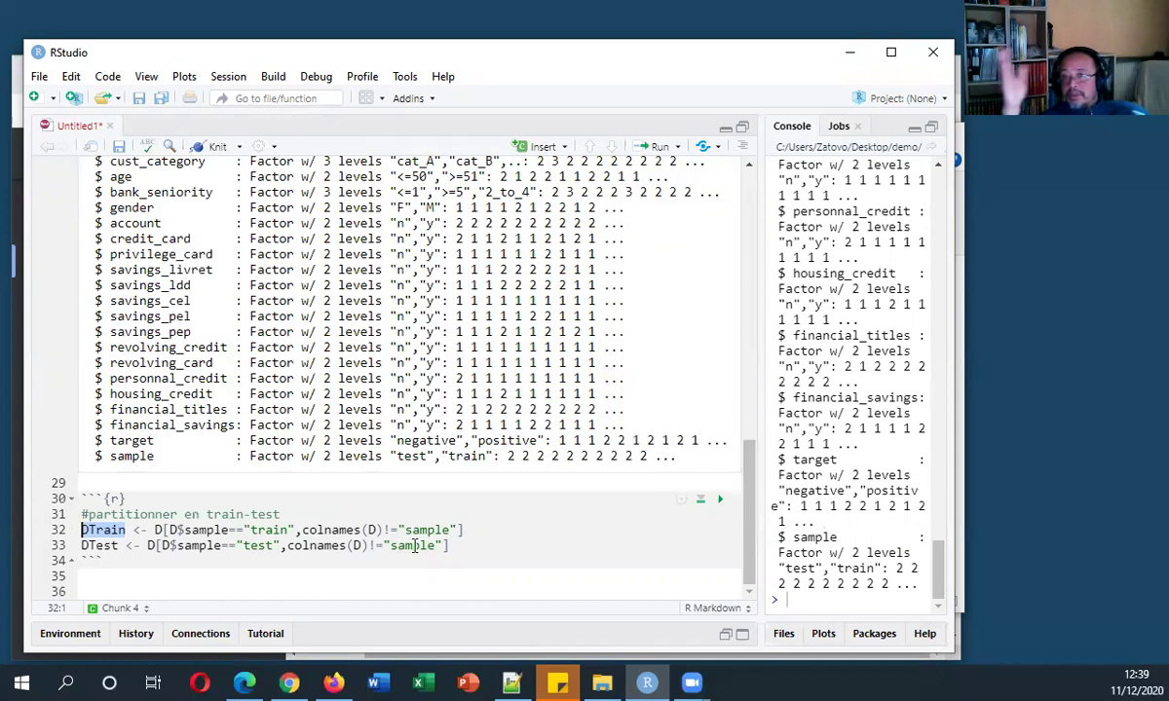
Step: Add a #dimensions section printing dim(DTrain) and dim(DTest) to the partition chunk, and run the chunk
left_click(507, 548)
key("Return")
key("Return")
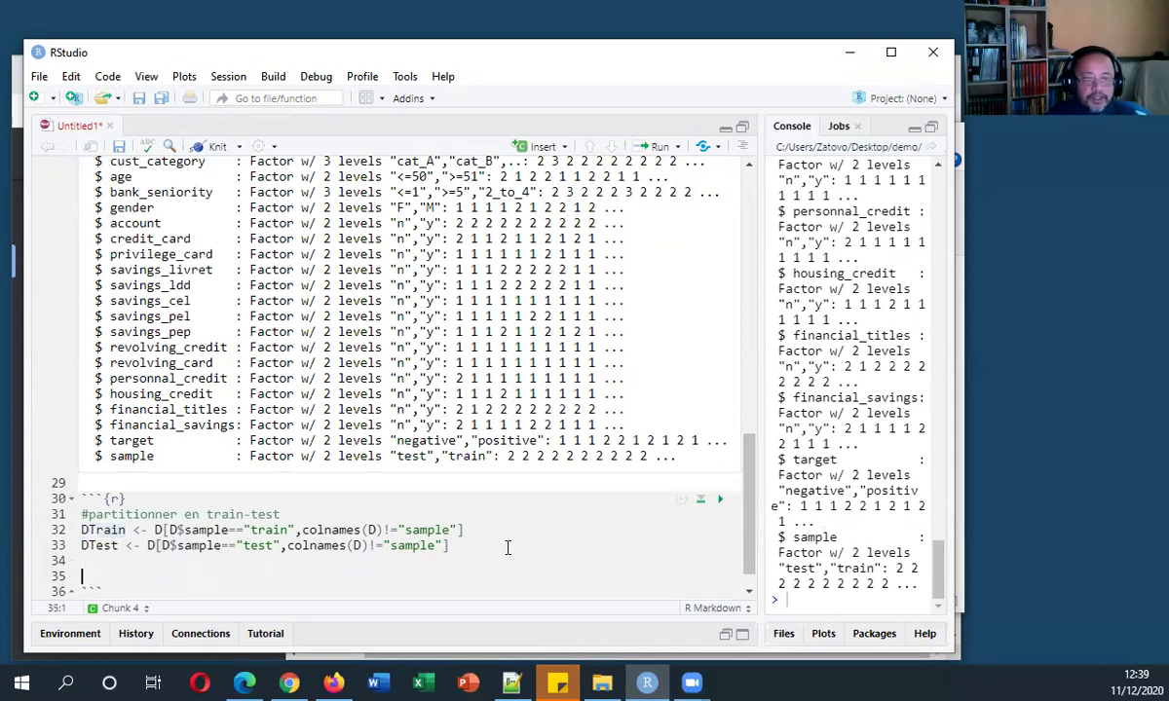
key("F10")
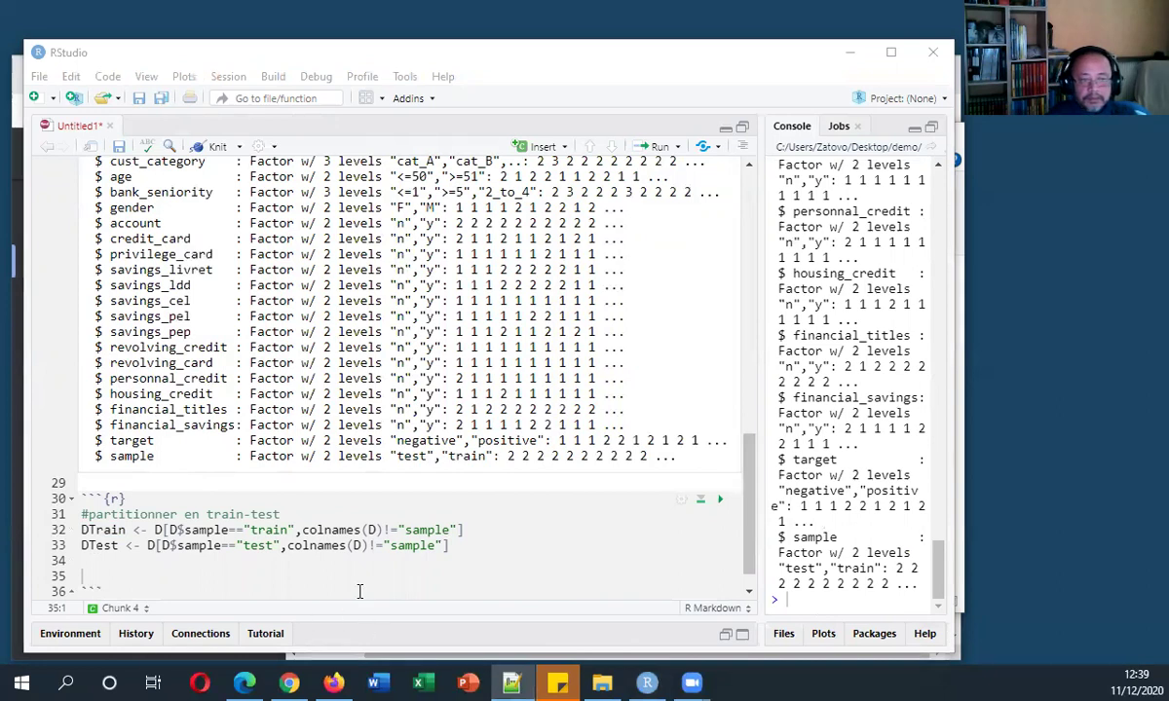
left_click(206, 574)
type("#dimensions print(dim(DTrain)) print(dim(DTest))")
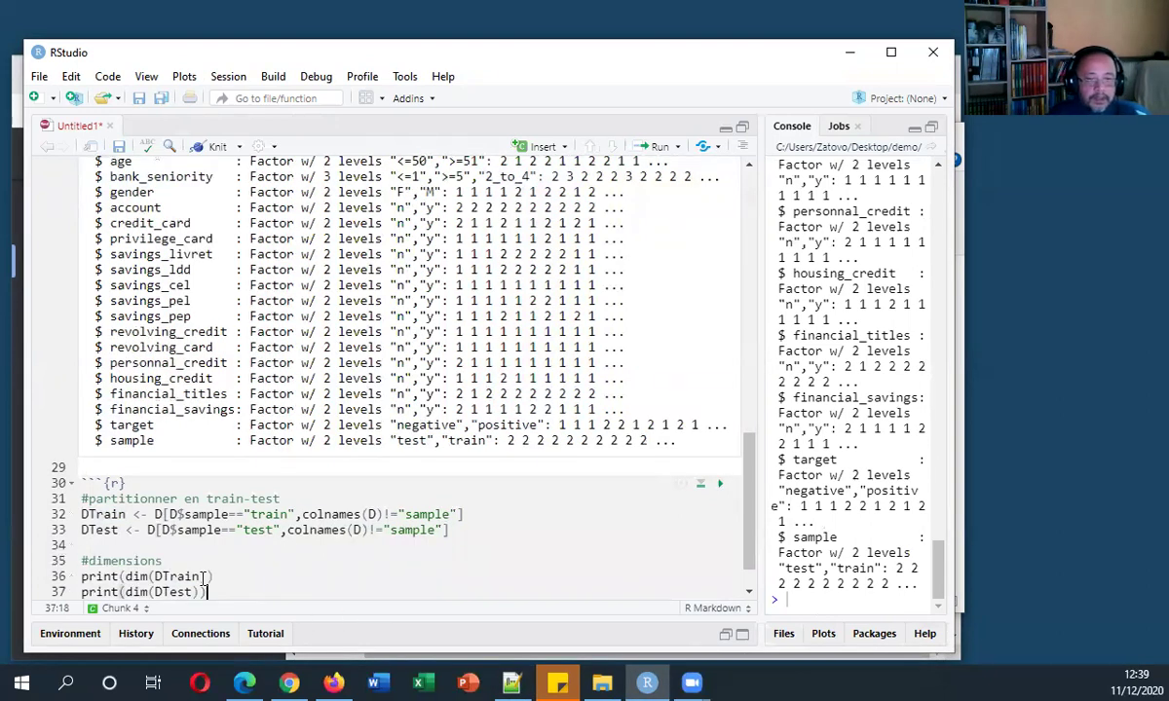
scroll(373, 516, "down", 1)
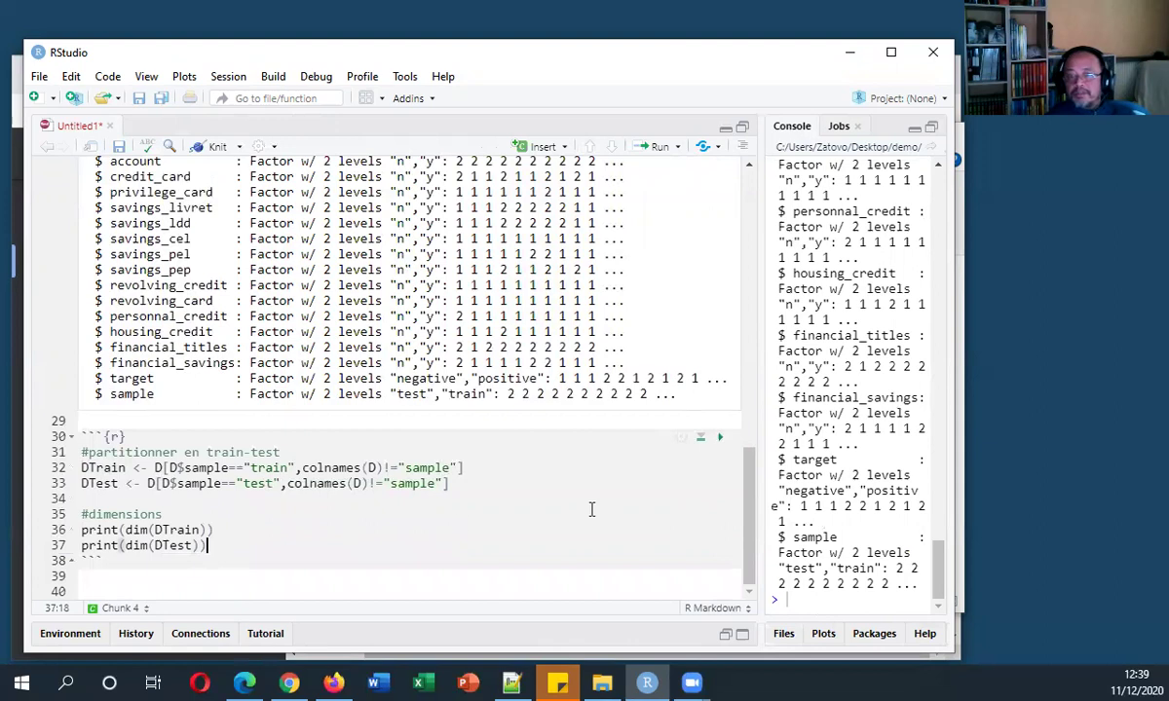
left_click(720, 436)
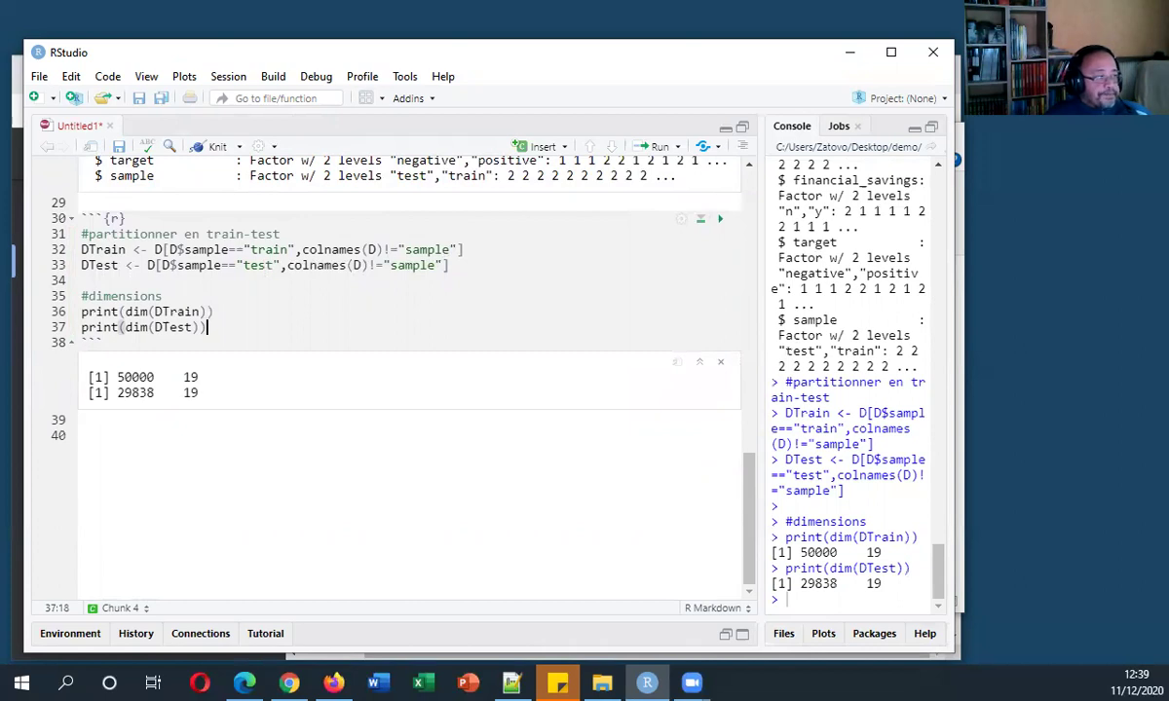
Step: Insert an R chunk commented #librairie RWeka that loads RWeka, fits rules <- JRip(target ~ ., data = DTrain, control = Weka_control(N=500)) and prints rules
key("alt+Tab")
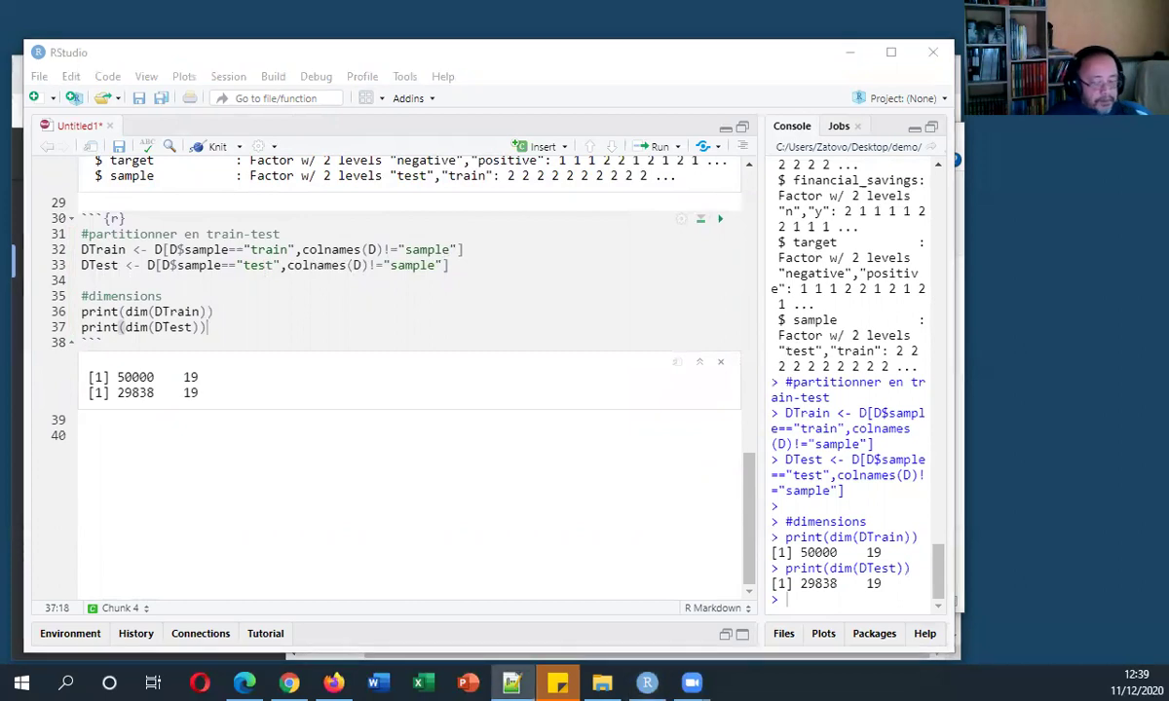
left_click(284, 458)
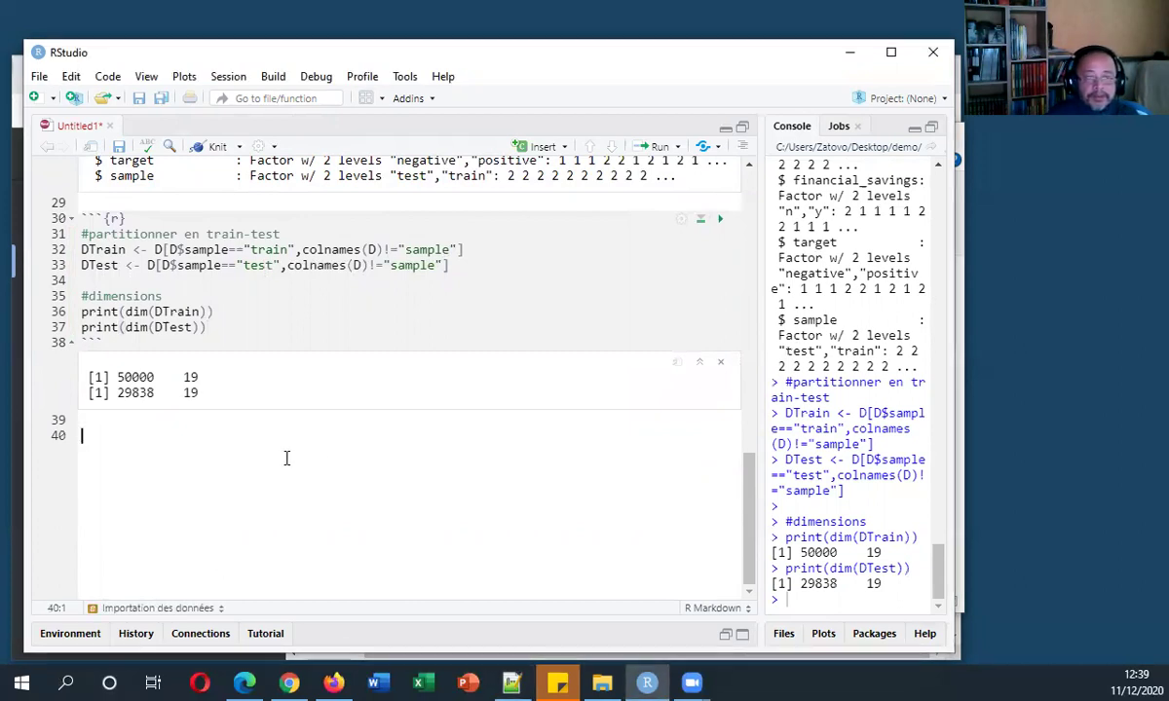
left_click(560, 148)
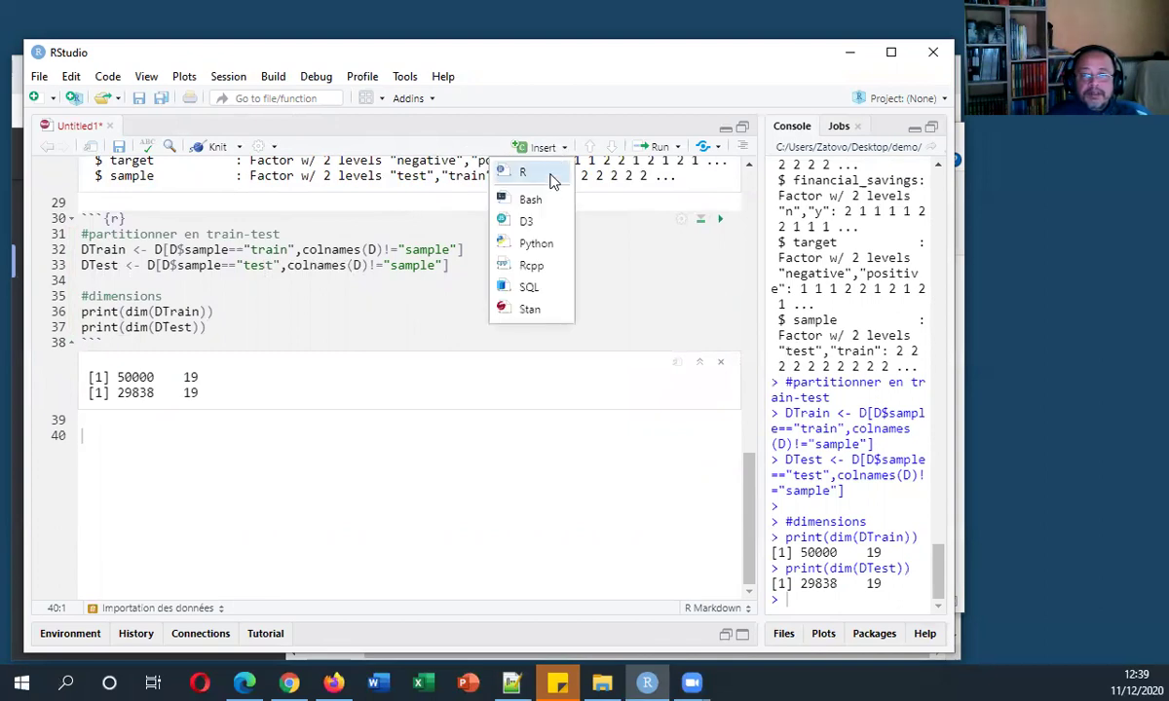
left_click(545, 175)
type("#librairie RWeka library(RWeka) rules <- JRip(target ~ ., data = DTrain, control = Weka_control(N=500)) print(rules)")
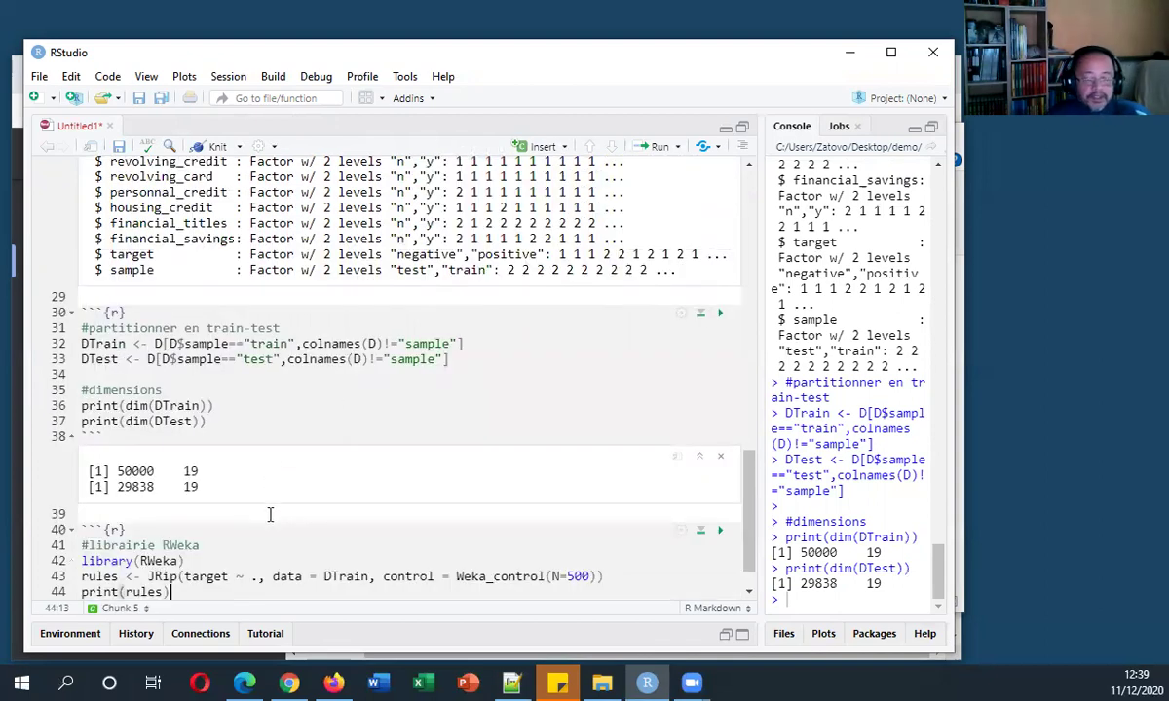
scroll(228, 503, "down", 1)
Step: Examine the formula, data and control arguments of the JRip call, highlighting each one in turn
left_click(214, 515)
key("Down")
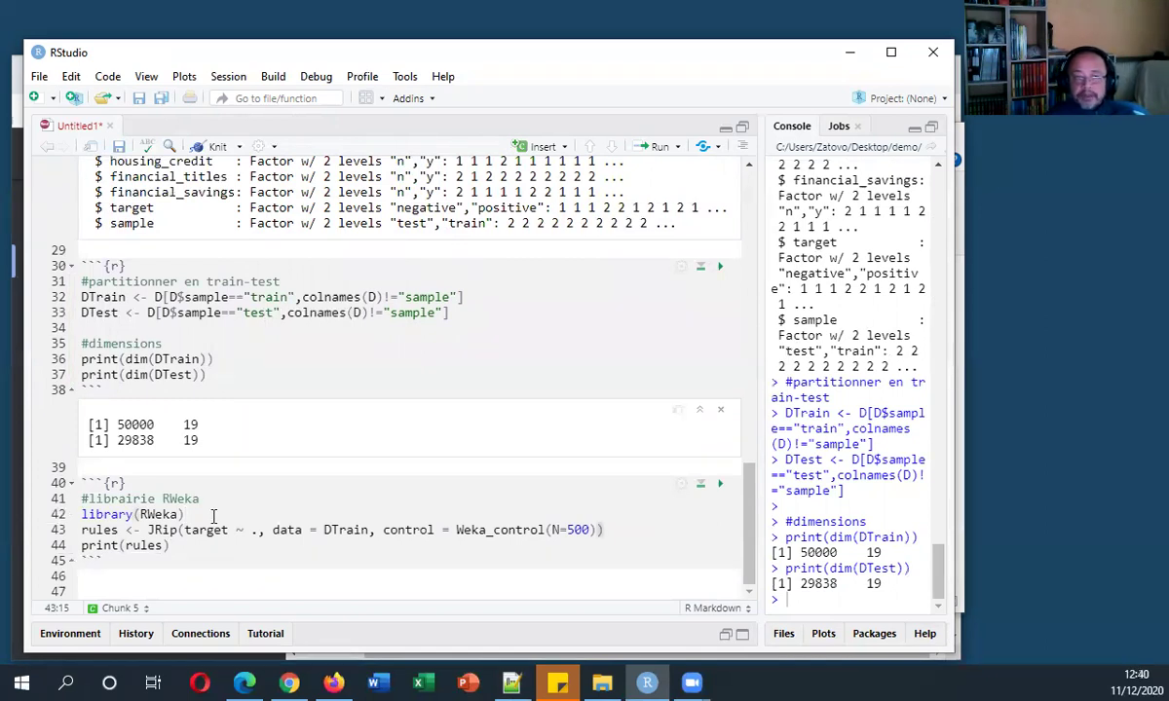
key("shift+Right")
key("shift+Right")
key("shift+Right")
key("shift+Right")
key("shift+Right")
key("shift+Right")
key("shift+Right")
key("shift+Right")
key("shift+Right")
key("shift+Right")
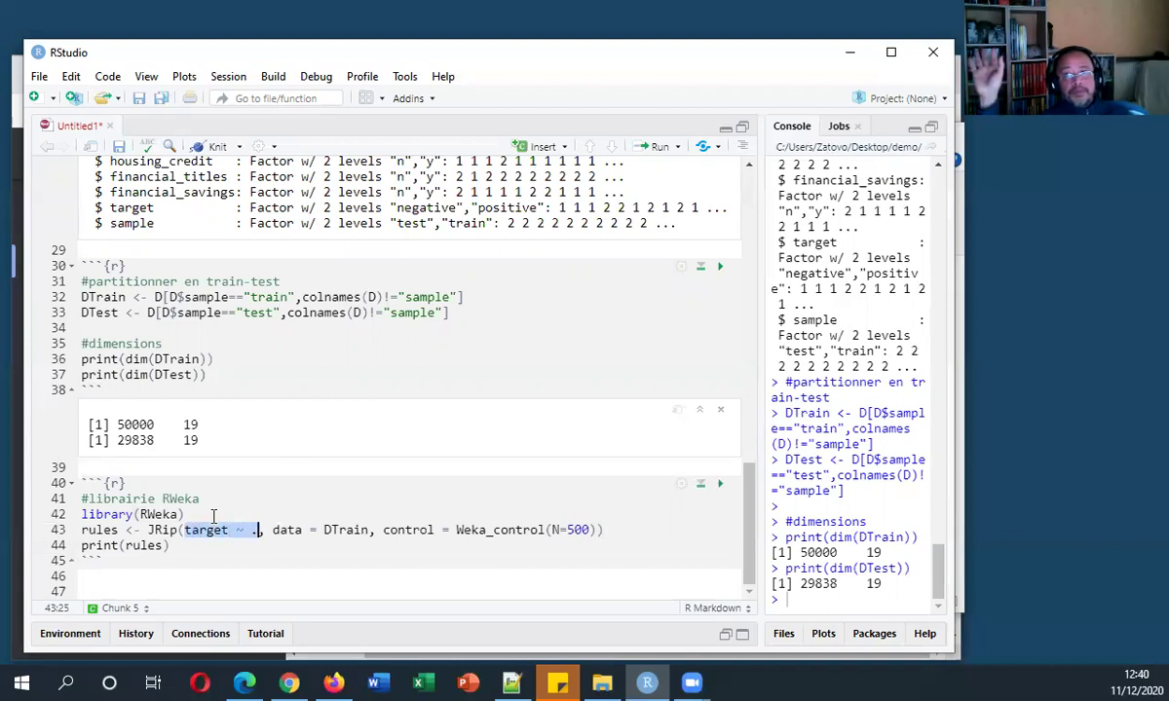
key("Right")
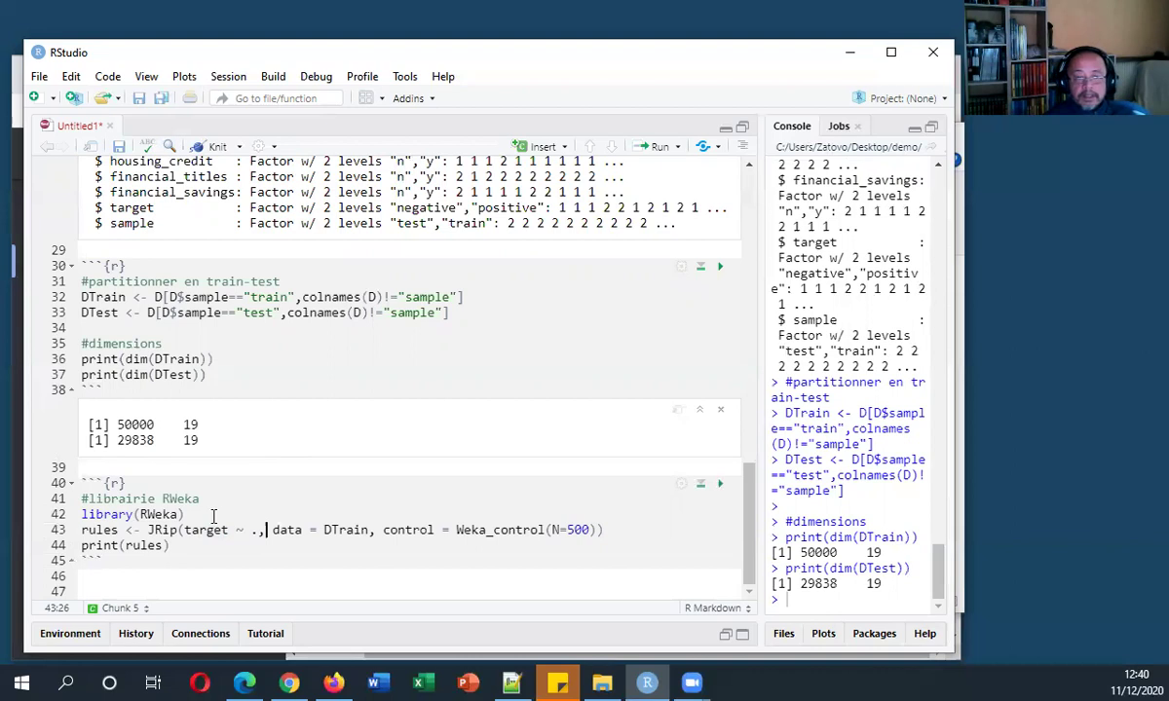
key("shift+Right")
key("shift+Right")
key("shift+Right")
key("shift+Right")
key("shift+Right")
key("shift+Right")
key("shift+Right")
key("shift+Right")
key("shift+Right")
key("shift+Right")
key("shift+Right")
key("shift+Right")
key("shift+Right")
key("shift+Right")
key("shift+Right")
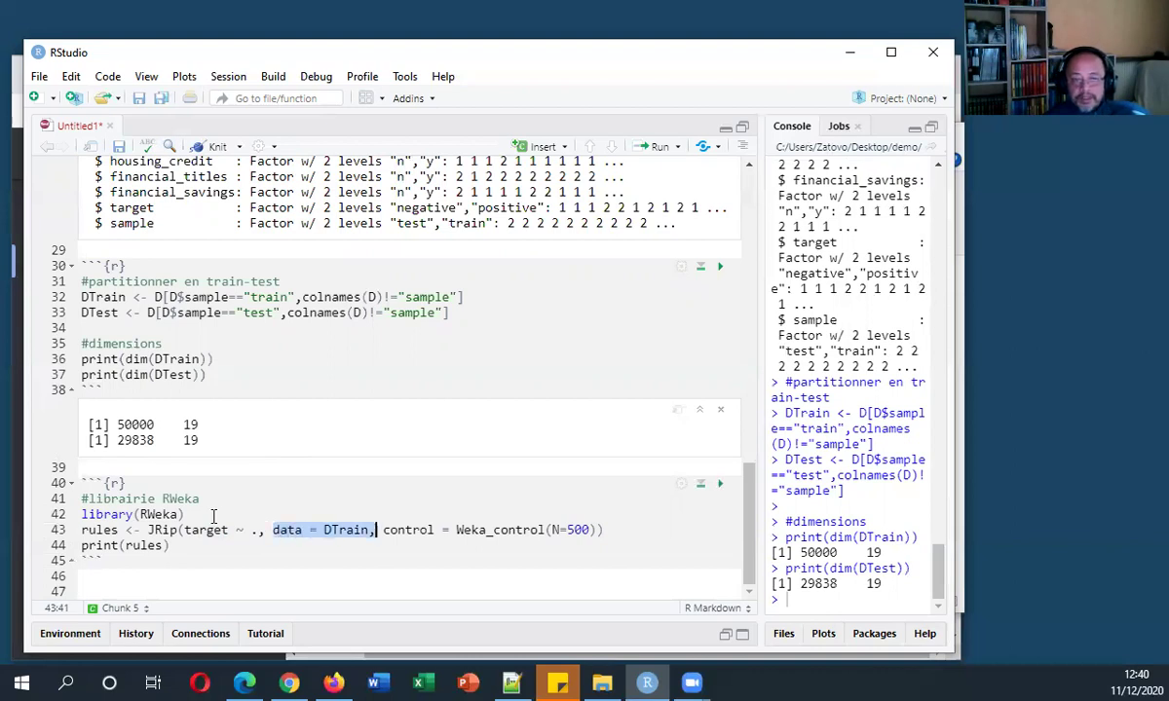
key("Right")
key("Left")
key("shift+Right")
key("shift+Right")
key("shift+Right")
key("shift+Right")
key("shift+Right")
key("shift+Right")
key("shift+Right")
key("shift+Right")
key("shift+Right")
key("shift+Right")
key("shift+Right")
key("shift+Right")
key("shift+Right")
key("shift+Right")
key("shift+Right")
key("shift+Right")
key("shift+Right")
key("shift+Right")
key("shift+Right")
key("shift+Right")
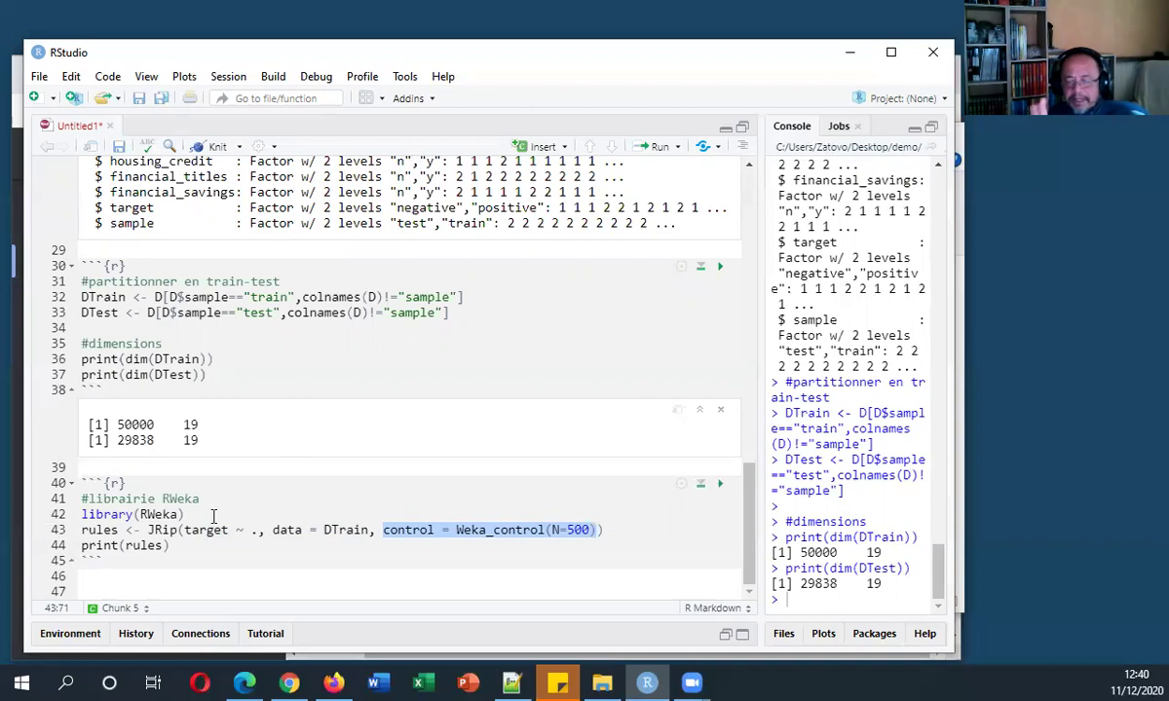
Step: Switch to Chrome and review the RWeka code example in section 7 of the rule induction PDF
left_click(289, 682)
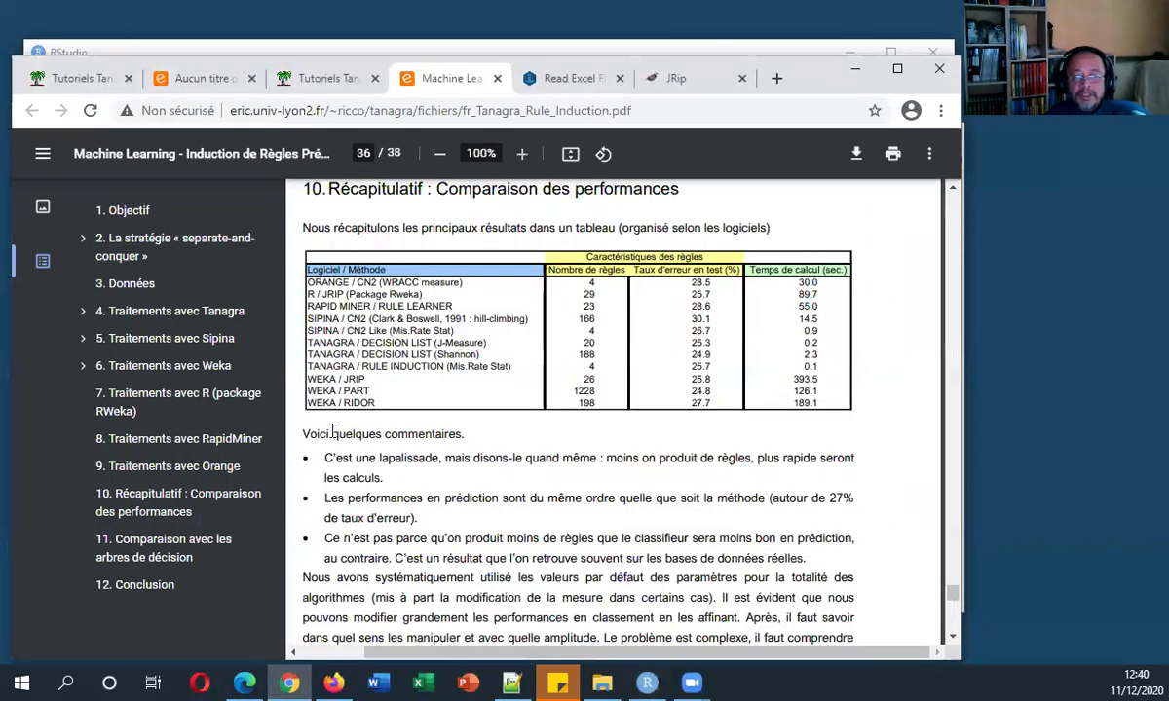
left_click(151, 409)
scroll(478, 399, "down", 3)
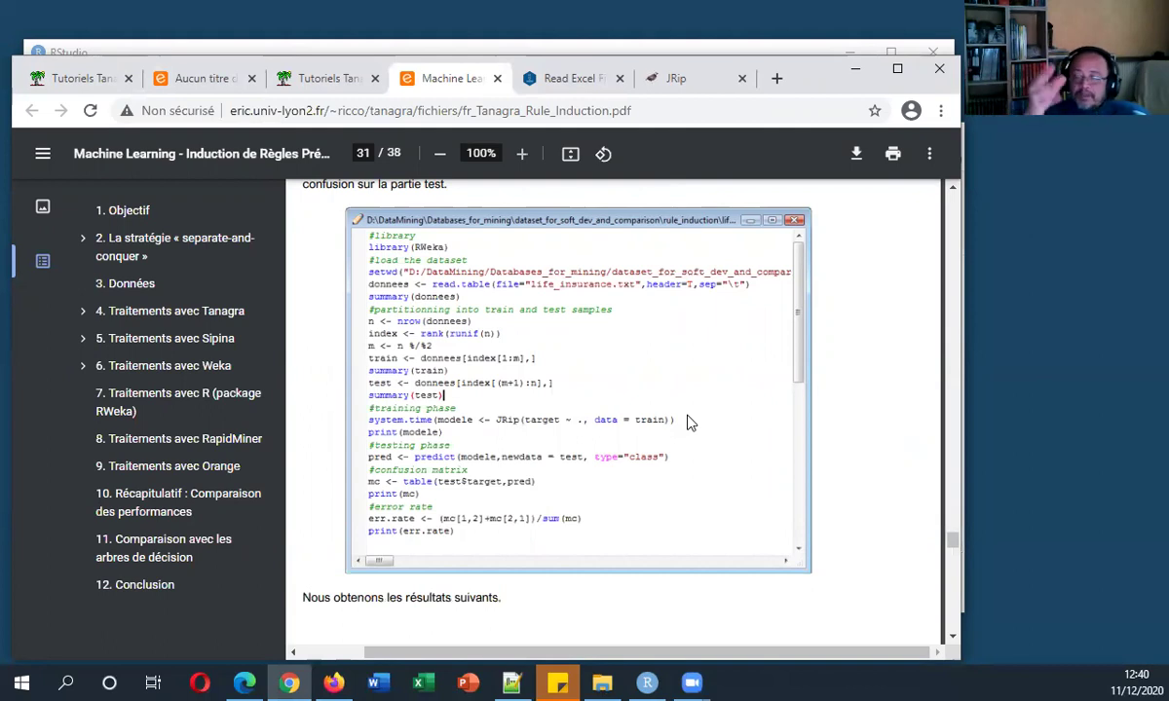
Step: Examine the algorithm description and valid options in the Weka JRip documentation, highlighting the -N minimal weights option
left_click(670, 88)
scroll(507, 347, "up", 1)
scroll(506, 348, "up", 10)
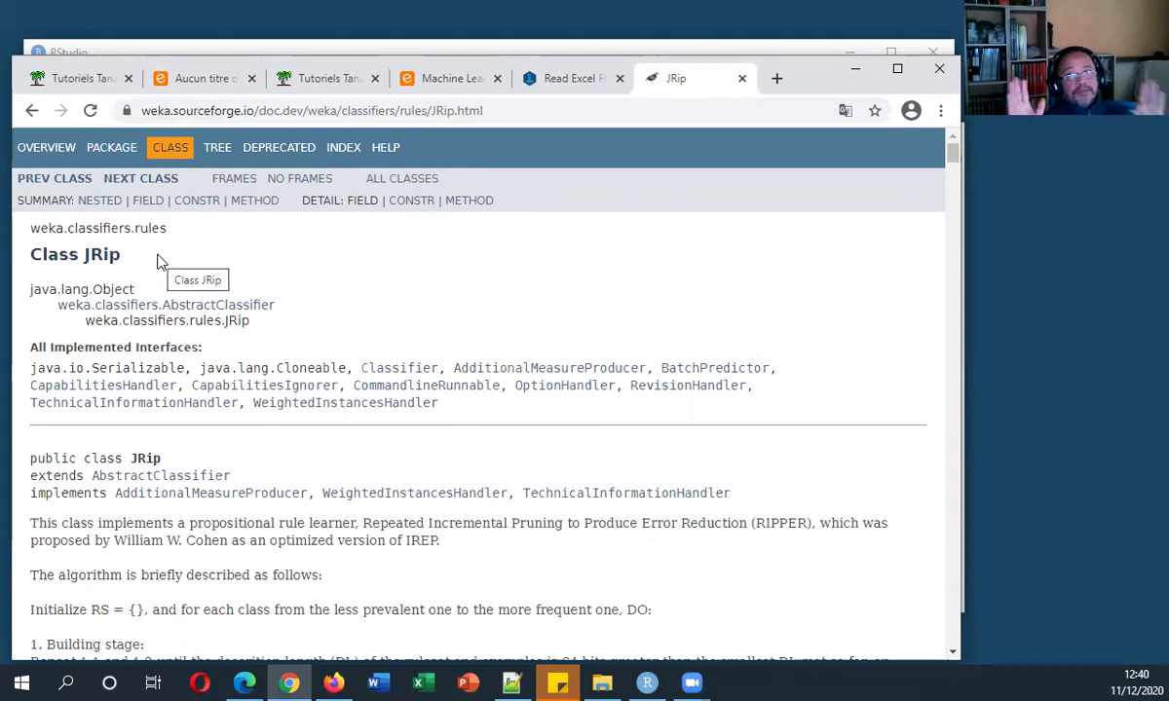
scroll(261, 316, "down", 5)
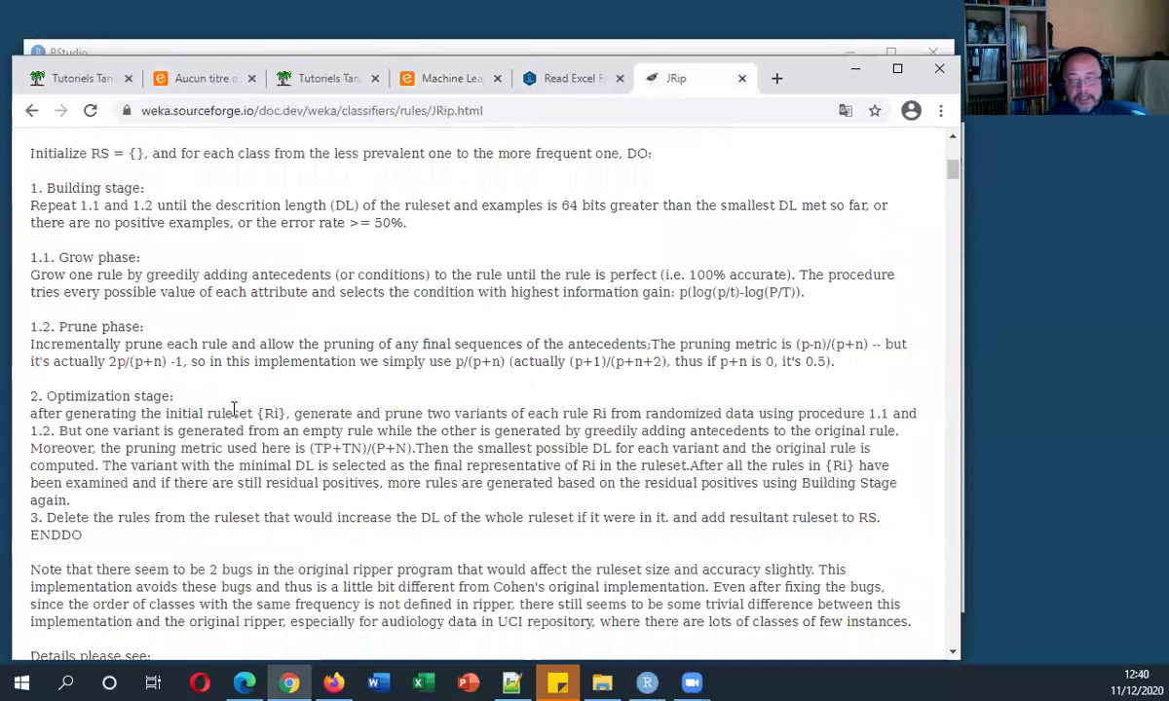
scroll(232, 413, "down", 4)
scroll(234, 416, "down", 6)
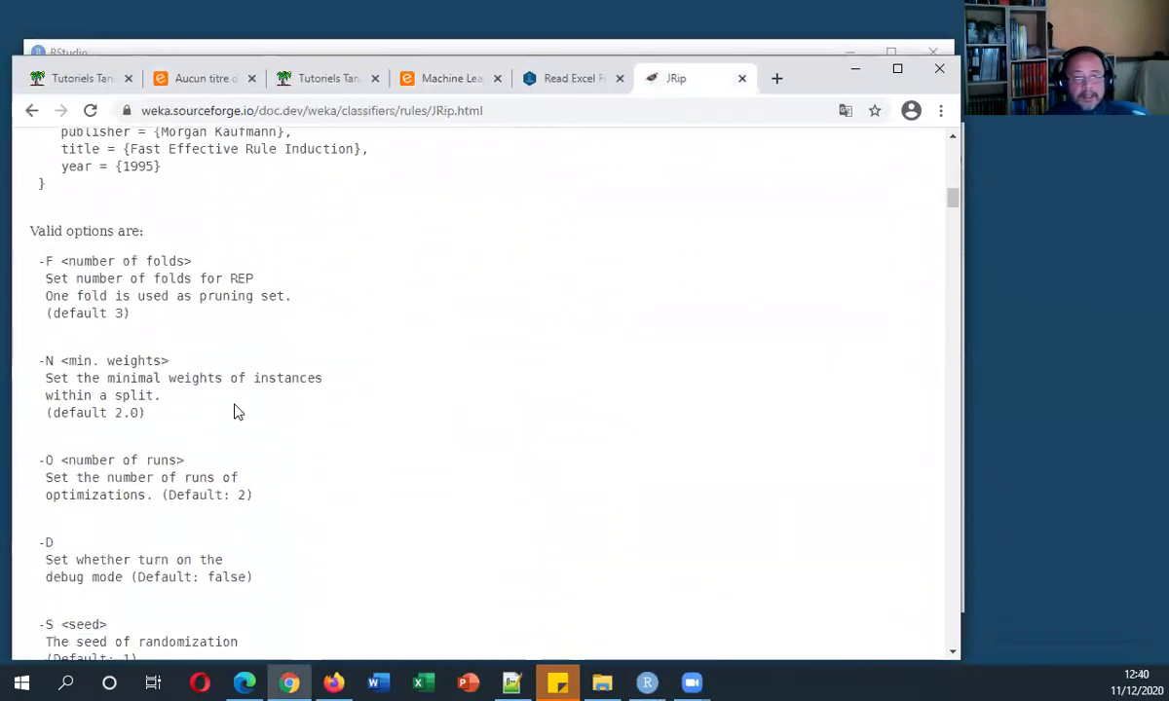
scroll(261, 401, "up", 1)
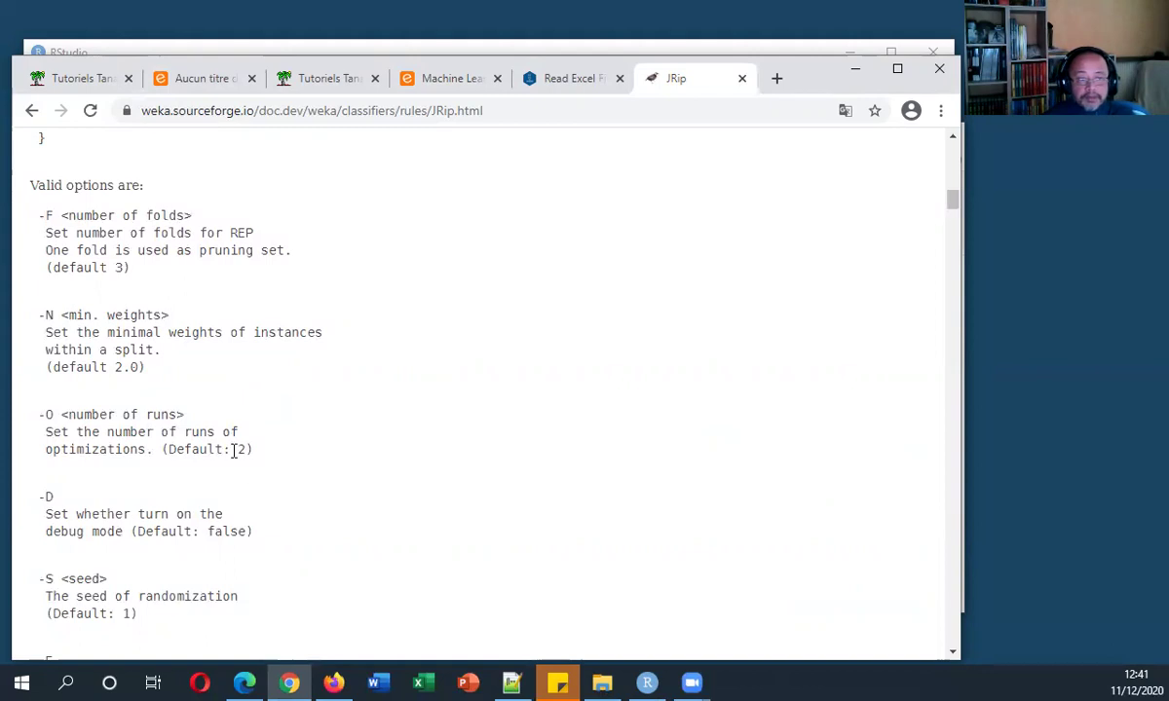
scroll(261, 477, "down", 2)
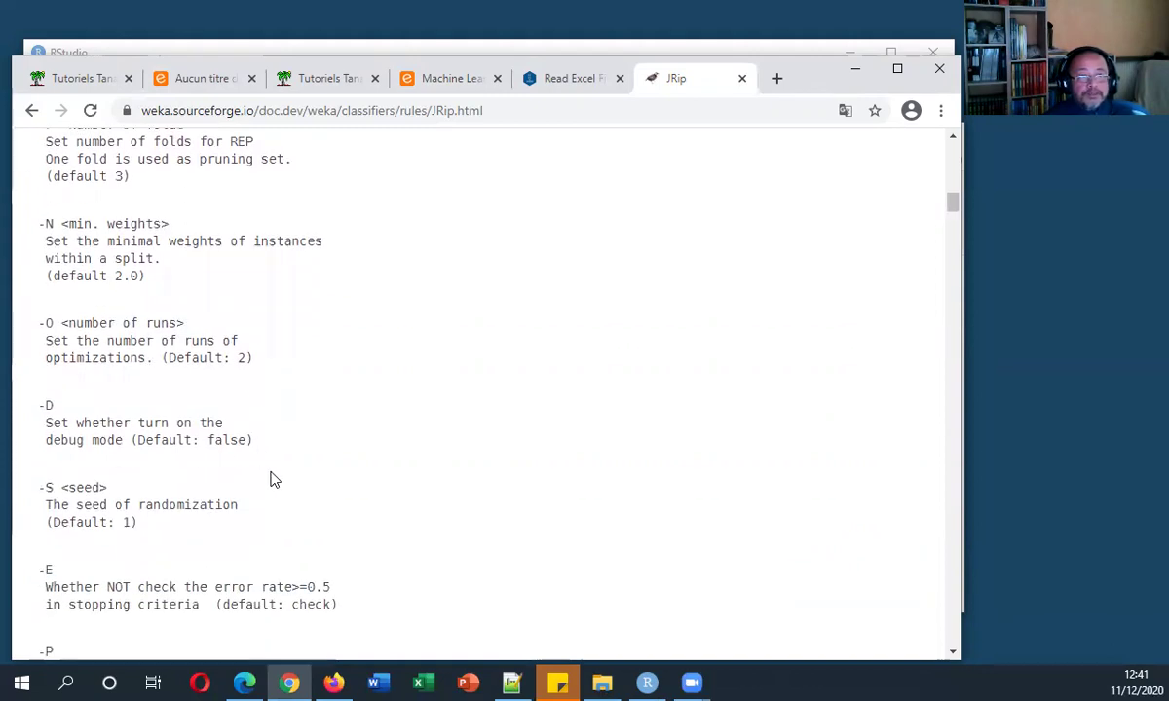
scroll(269, 477, "up", 2)
left_click_drag(158, 373, 29, 290)
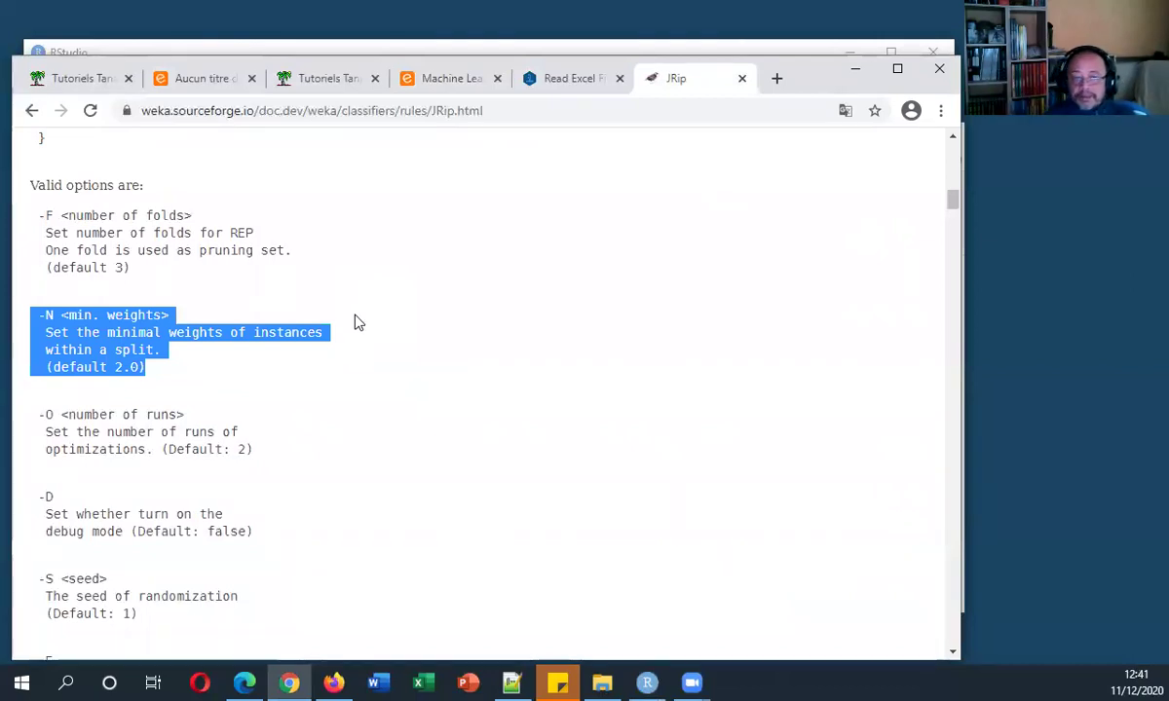
left_click(146, 380)
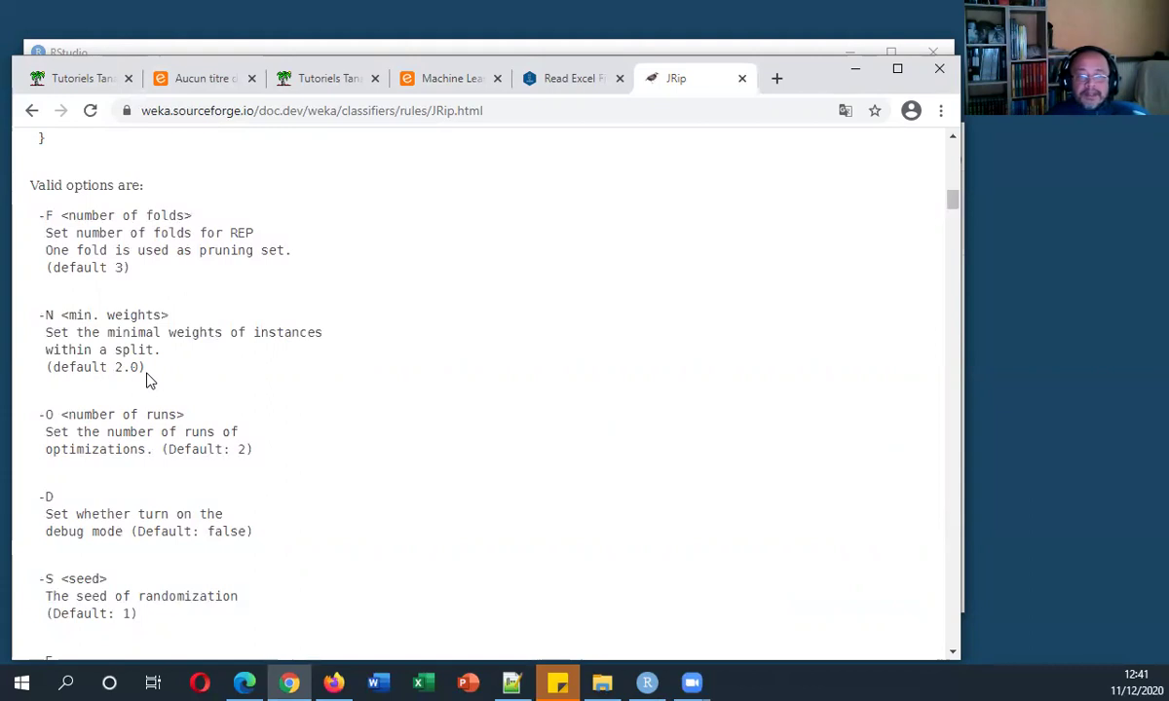
Step: Switch back to RStudio, run the RWeka chunk to print the JRip rules, and maximize the window
left_click(646, 682)
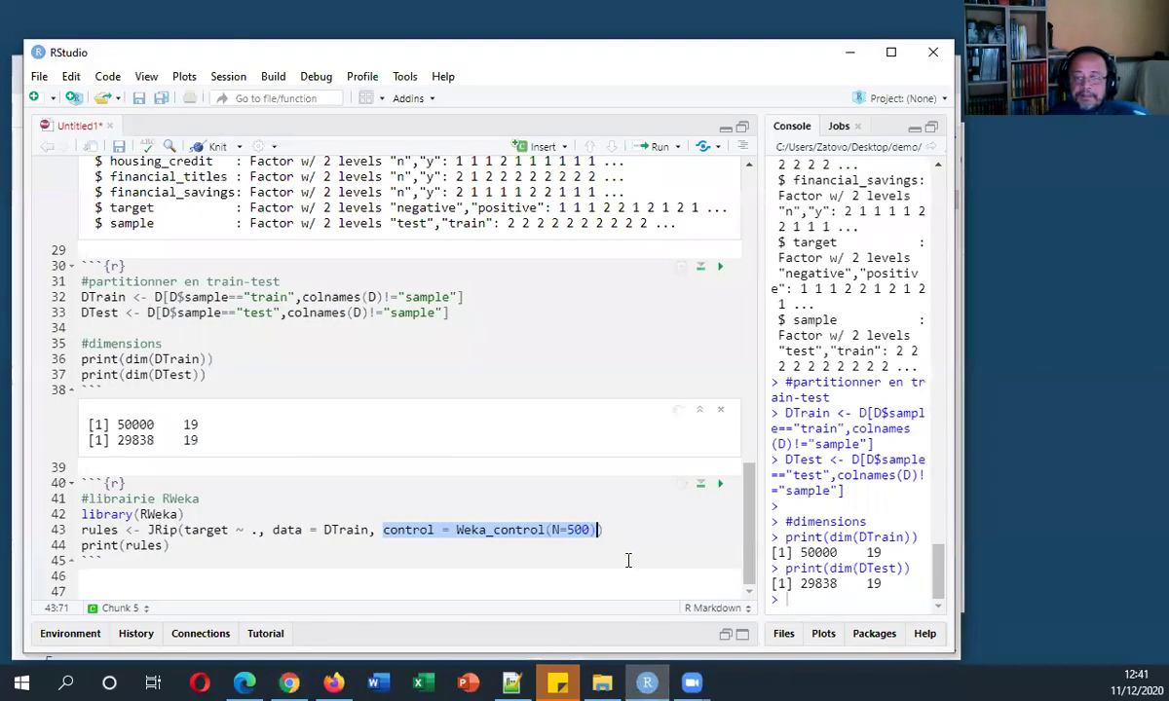
left_click(624, 521)
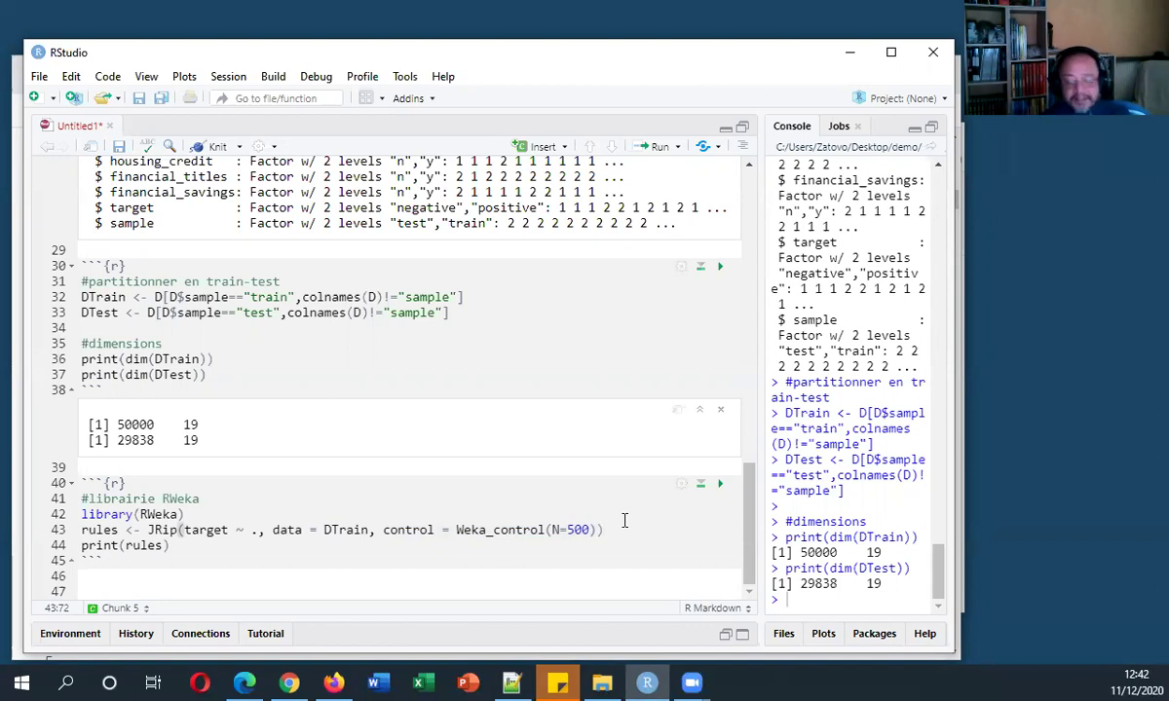
left_click(721, 484)
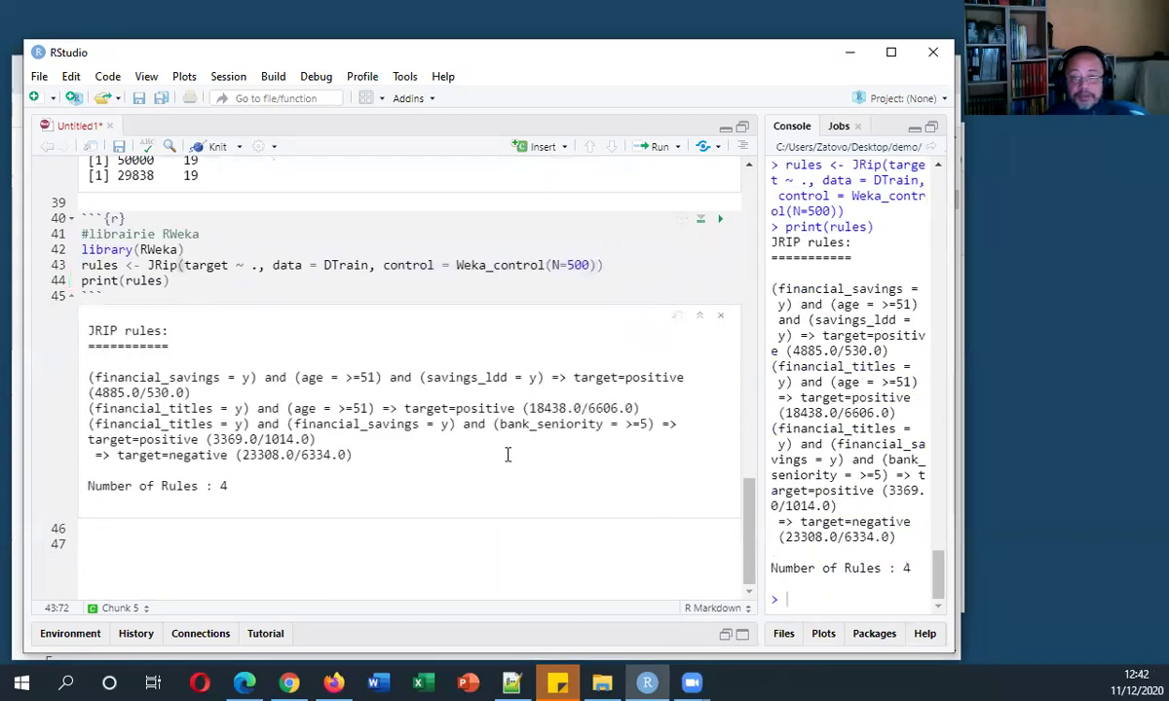
left_click(890, 52)
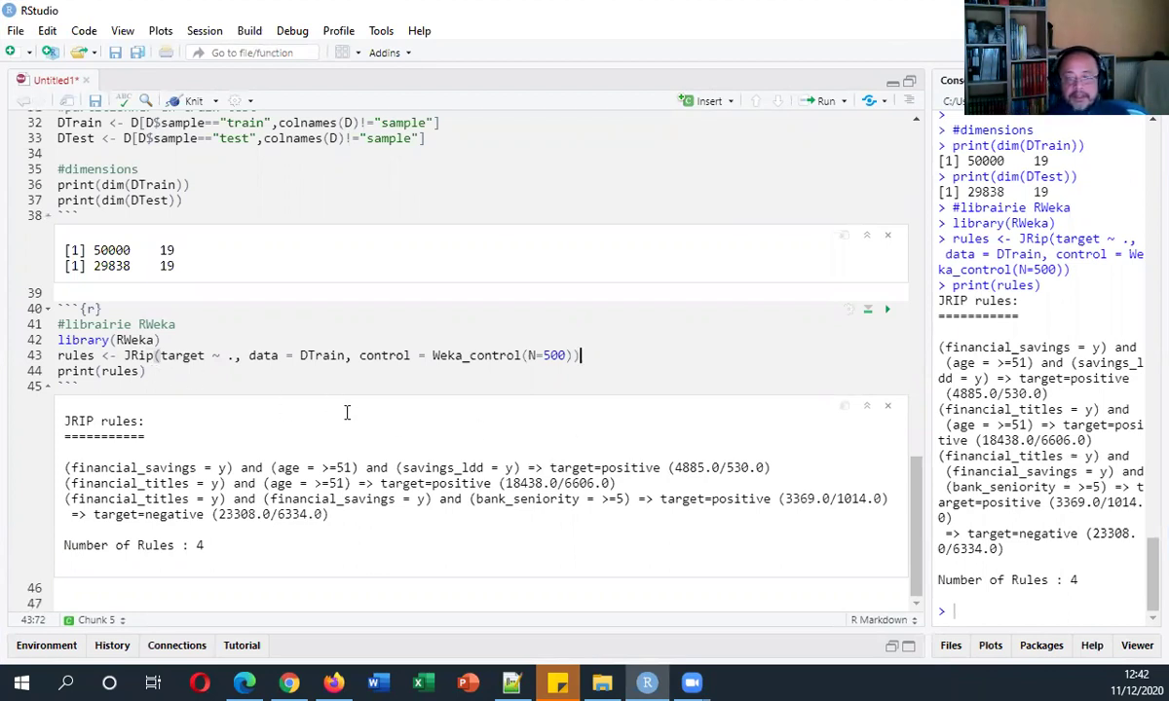
Step: Switch to Chrome and read the JRip class description, highlighting the algorithm's author and the RIPPER acronym
left_click(289, 682)
scroll(551, 379, "up", 10)
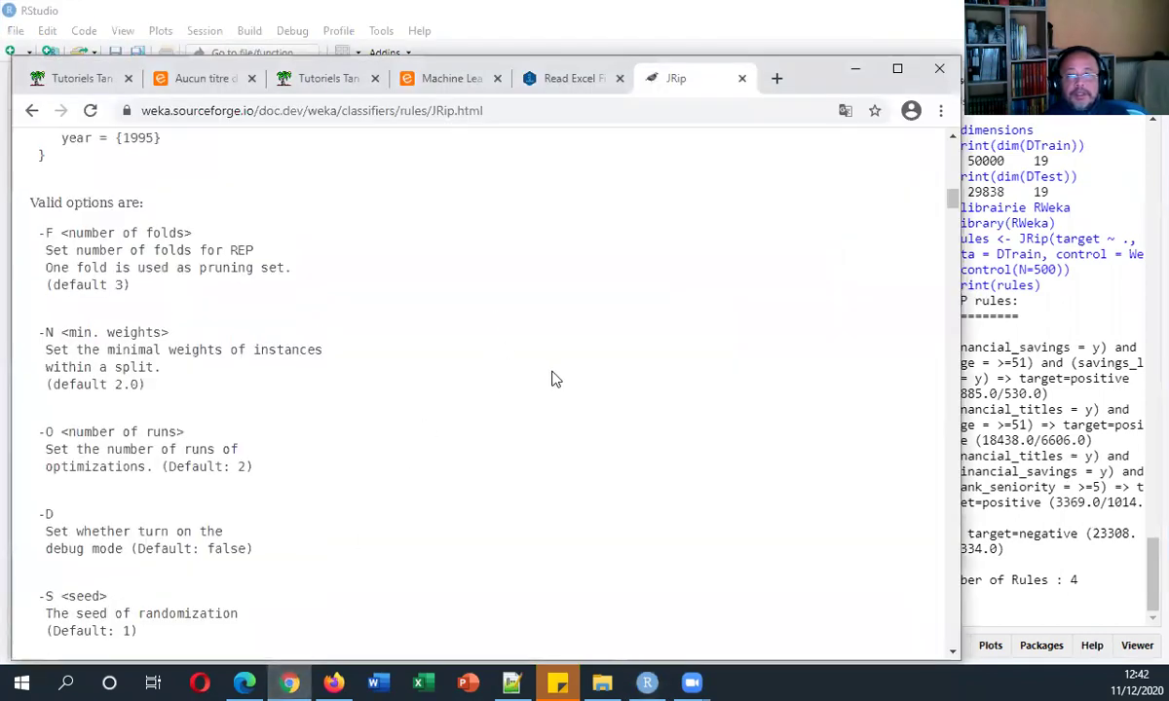
scroll(541, 376, "down", 3)
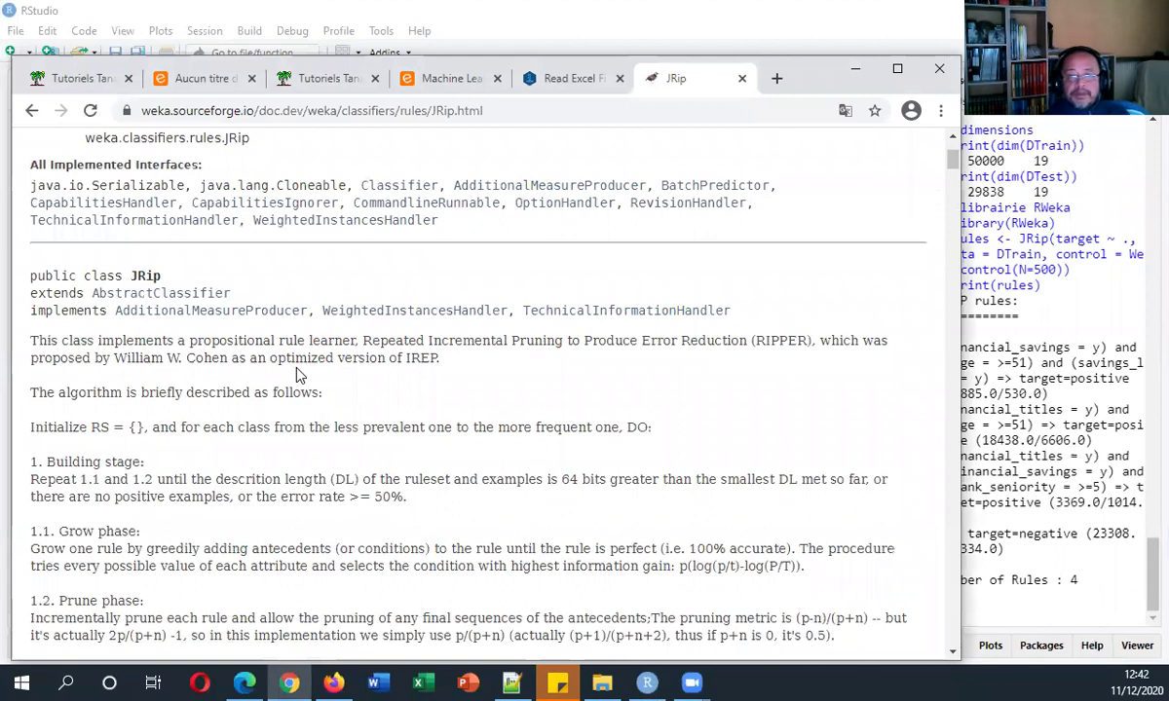
scroll(373, 384, "up", 1)
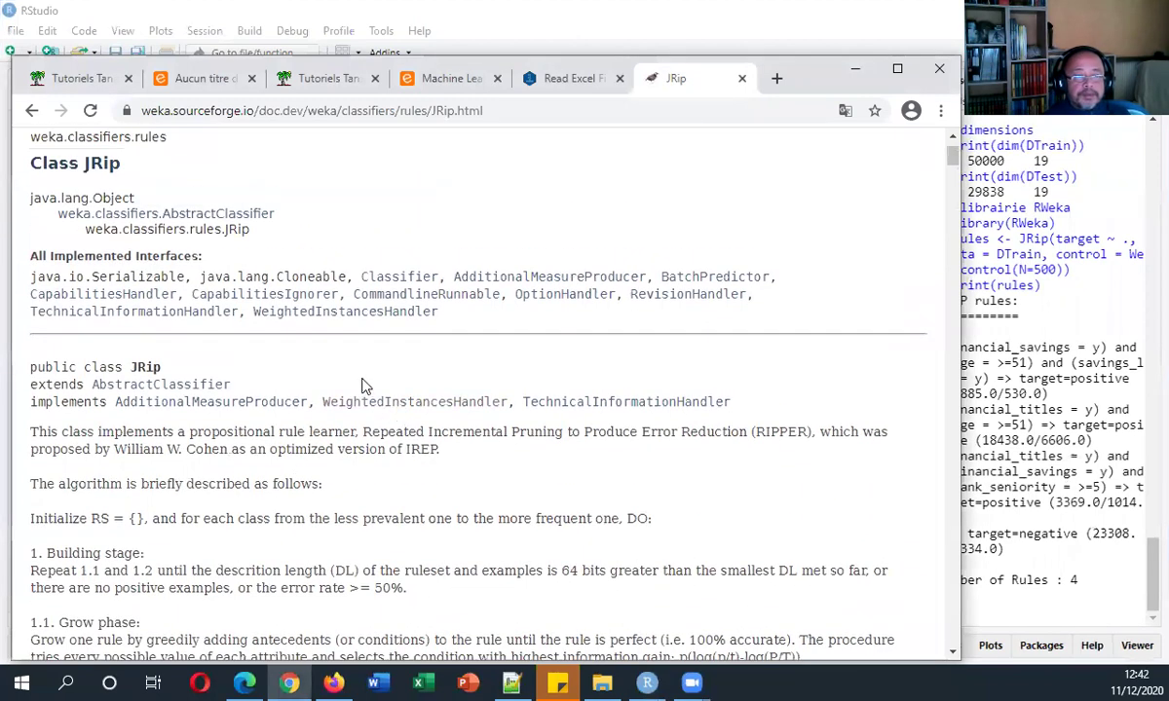
scroll(362, 385, "down", 1)
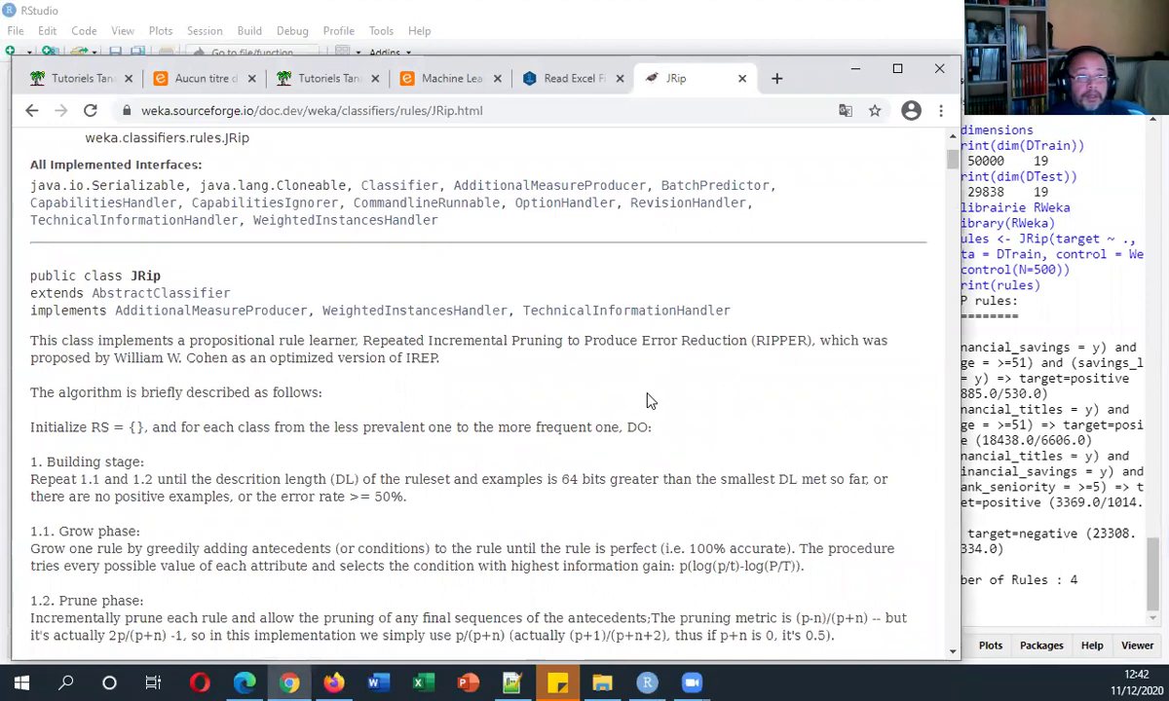
left_click_drag(116, 357, 220, 359)
left_click_drag(751, 341, 816, 343)
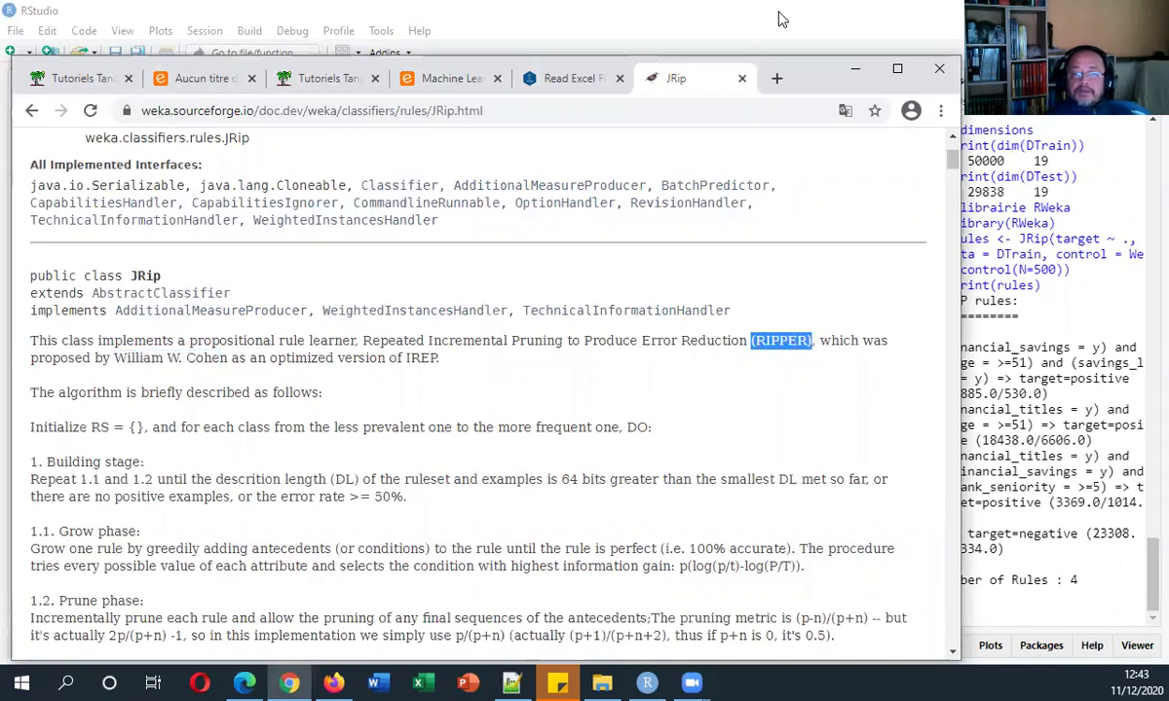
Step: Switch back to RStudio and examine the printed JRip rules, highlighting the first rules and the default target=negative rule
left_click(647, 682)
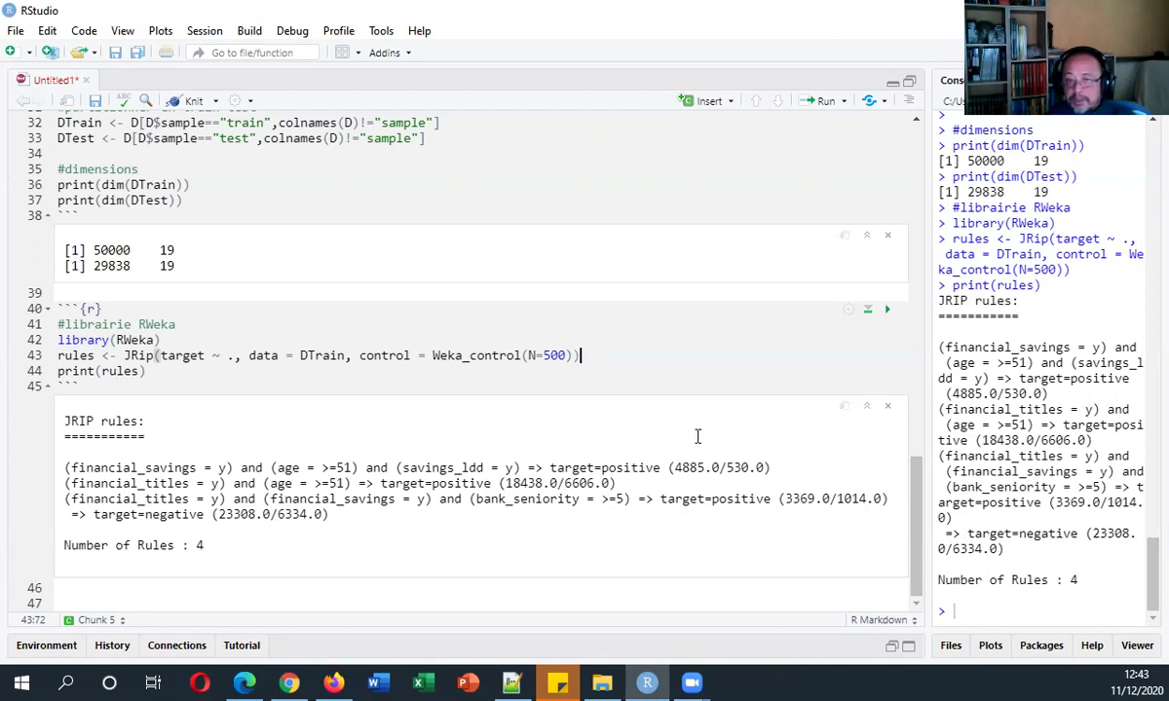
left_click_drag(634, 488, 65, 467)
left_click(390, 516)
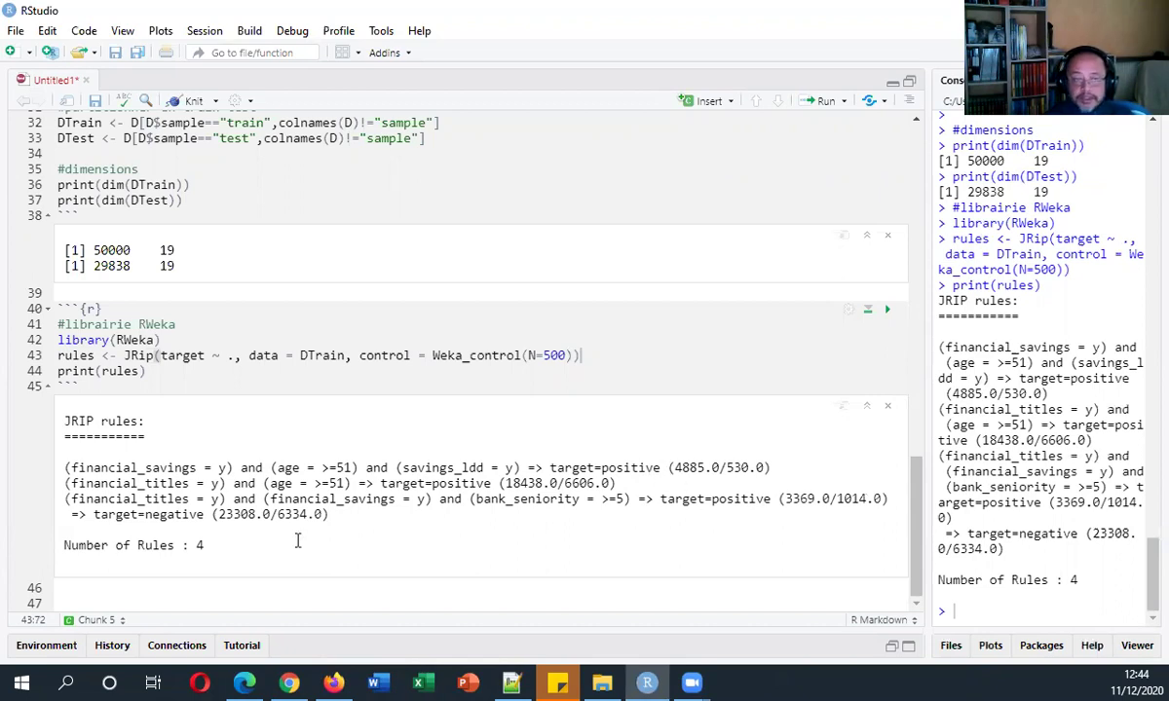
left_click_drag(334, 516, 92, 514)
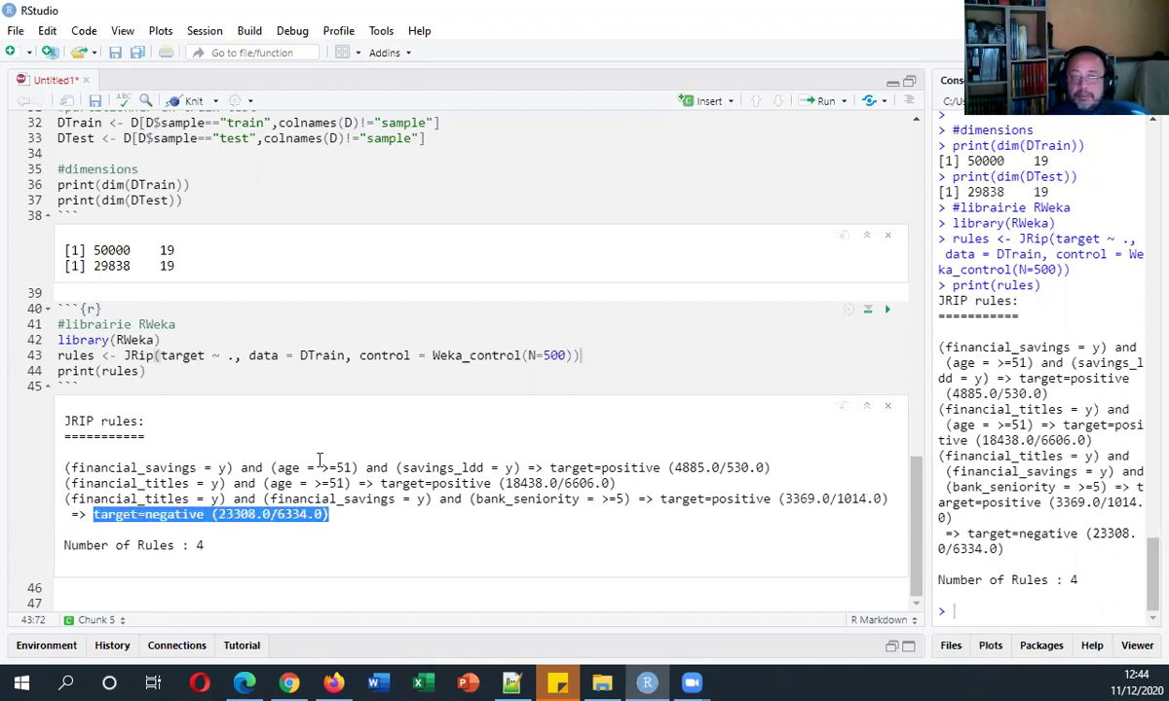
left_click(380, 436)
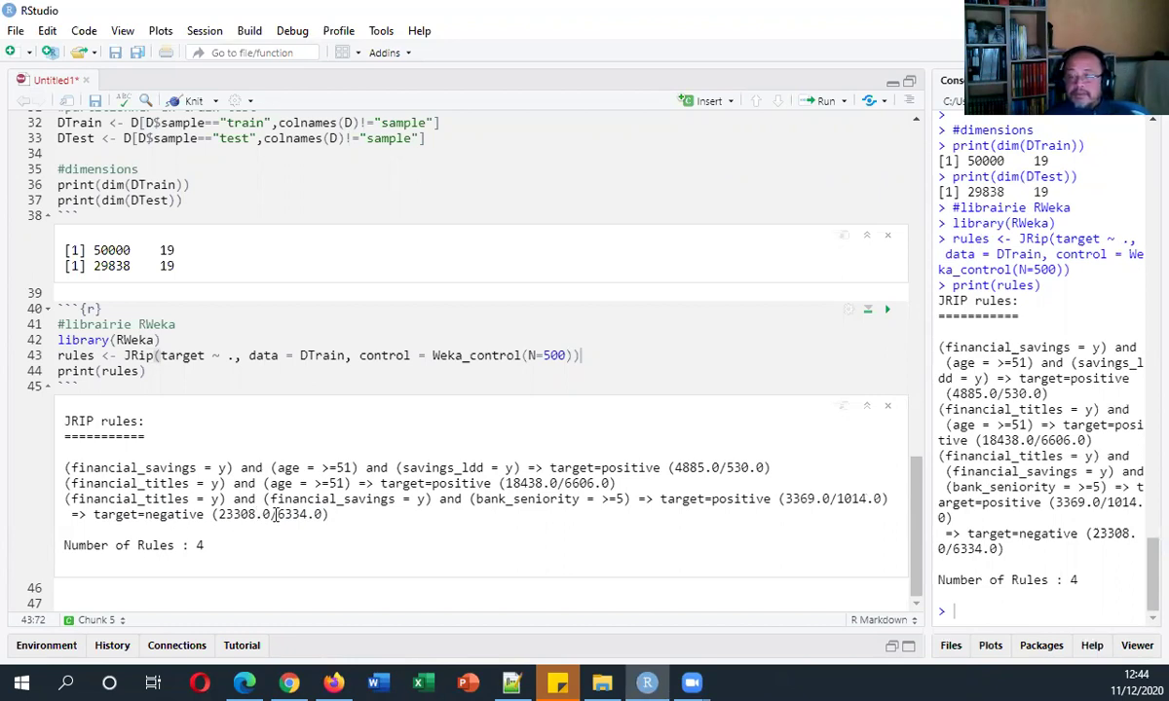
Step: Add and run an R chunk setting pred <- predict(rules,newdata=DTest) under #prédiction en test, and printing mc <- table(DTest$target,pred) under #matrice de confusion
left_click(134, 589)
key("Down")
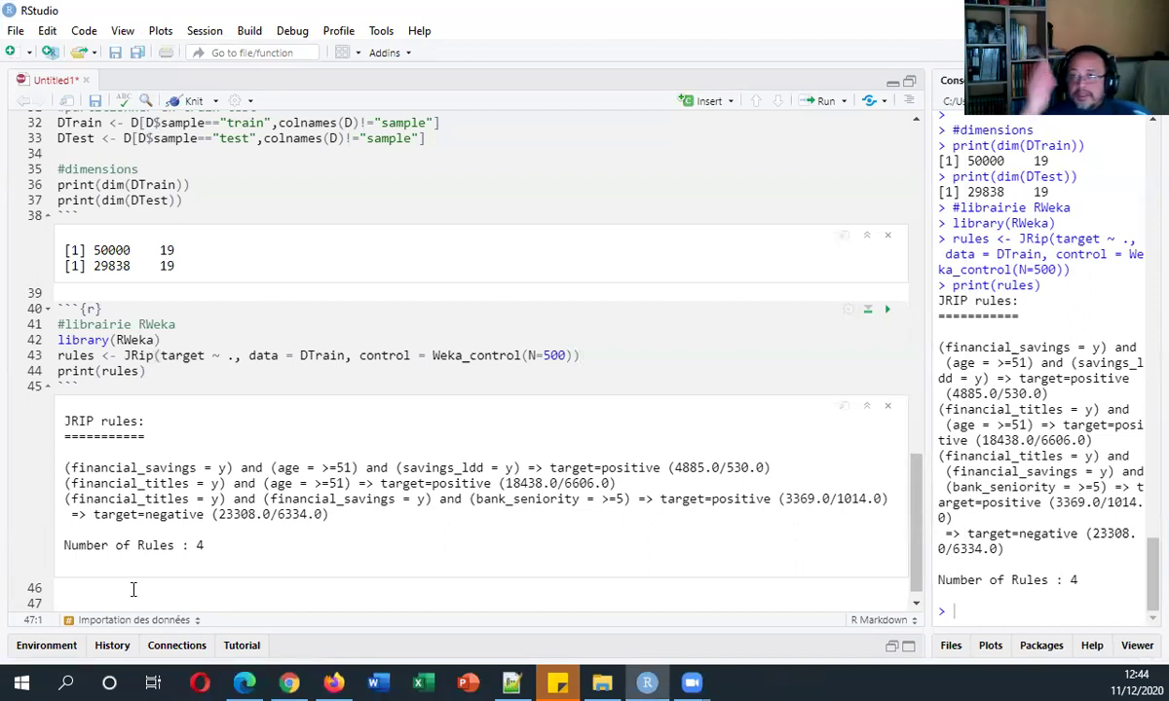
left_click(721, 103)
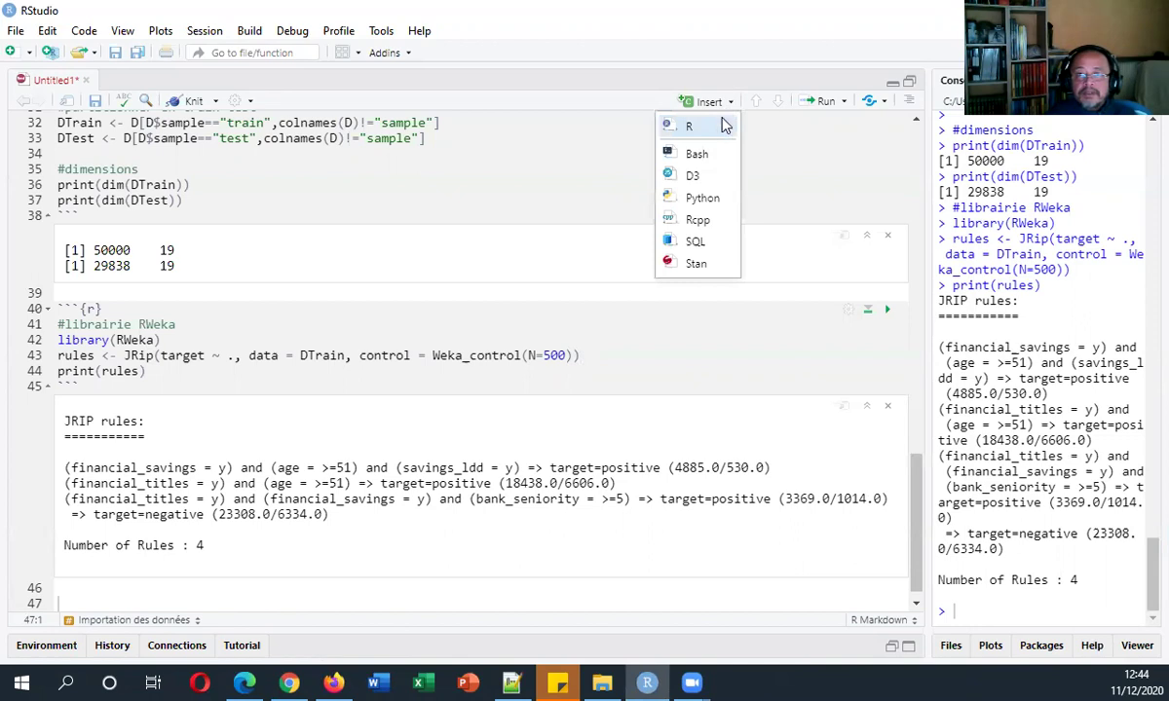
left_click(690, 126)
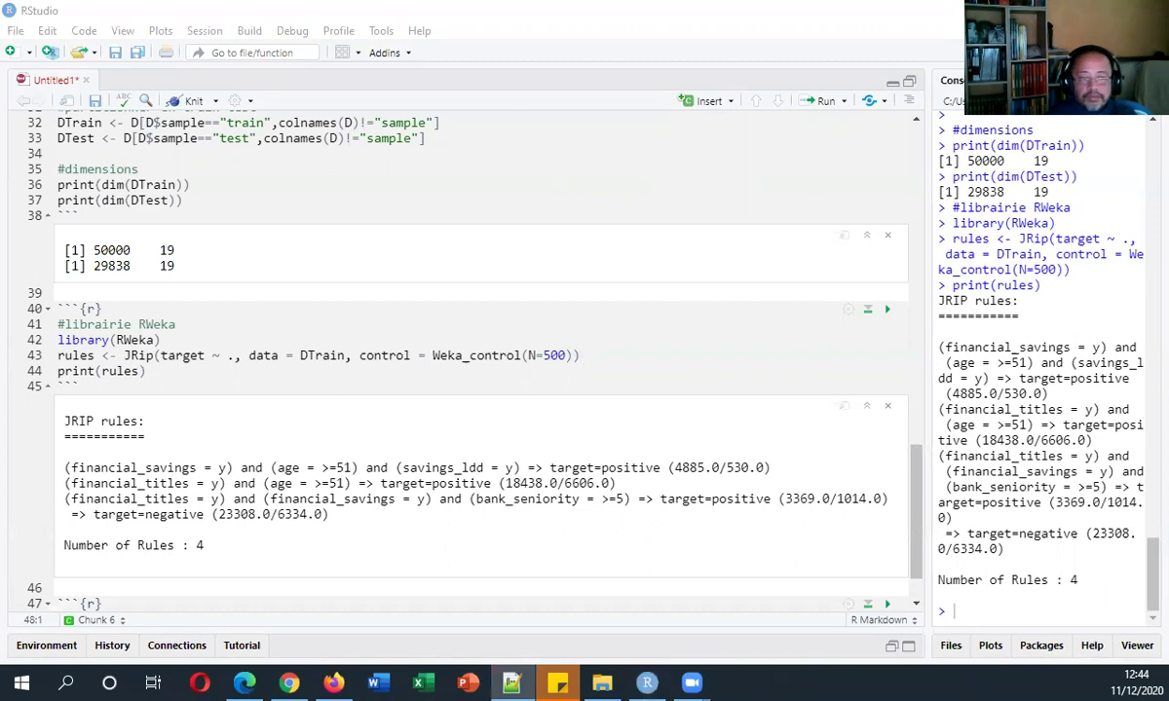
scroll(176, 562, "down", 2)
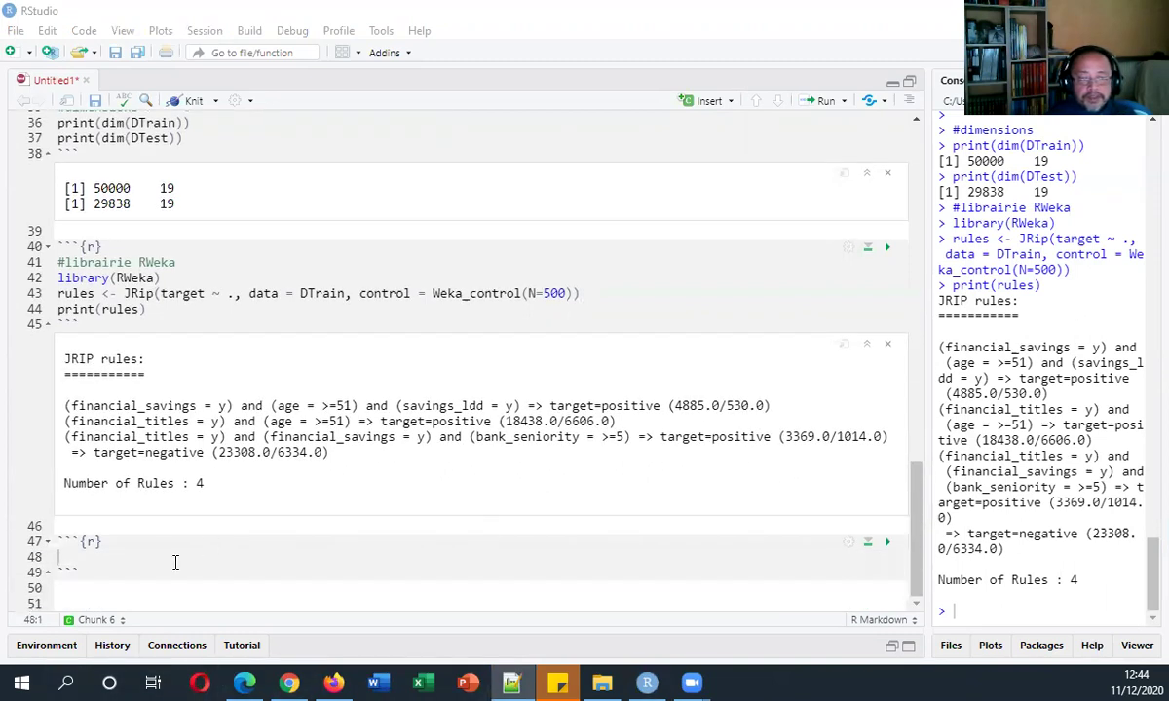
type("#prédiction en test pred <- predict(rules,newdata=DTest)  #matrice de confusion mc <- table(DTest$target,pred) print(mc)")
scroll(316, 556, "down", 2)
left_click(888, 466)
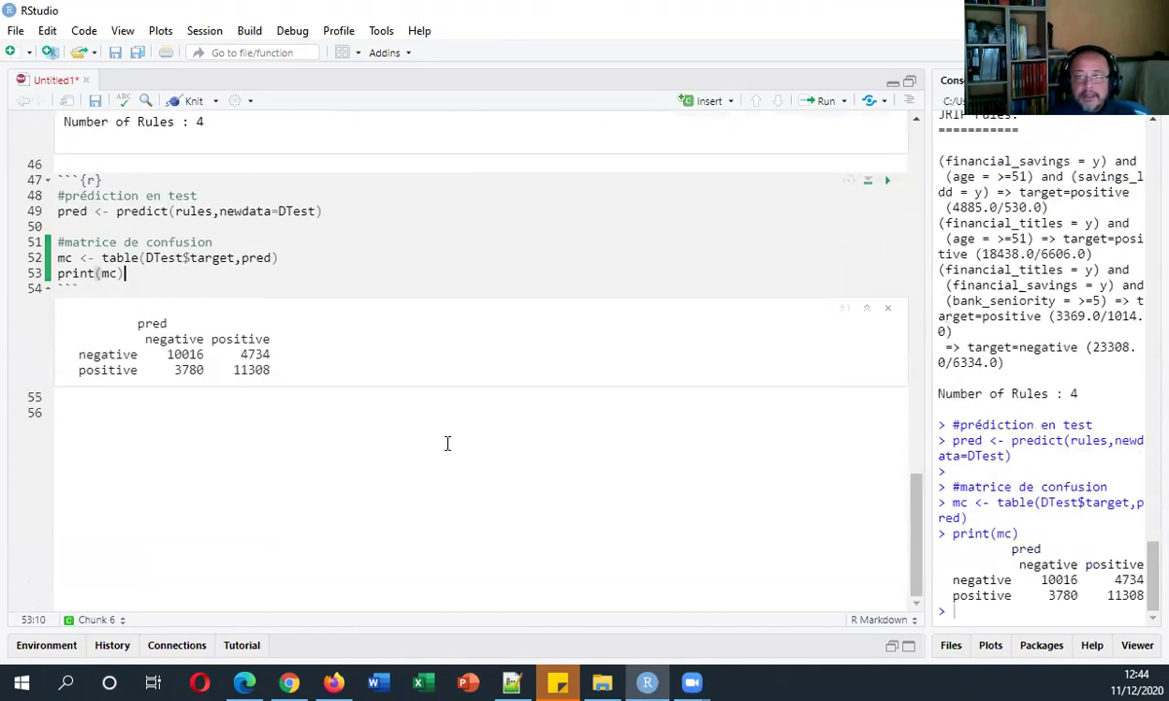
Step: Add an R chunk commented #erreur that computes err <- 1 - sum(diag(mc))/sum(mc) and prints err, and run it
left_click(125, 409)
left_click(732, 102)
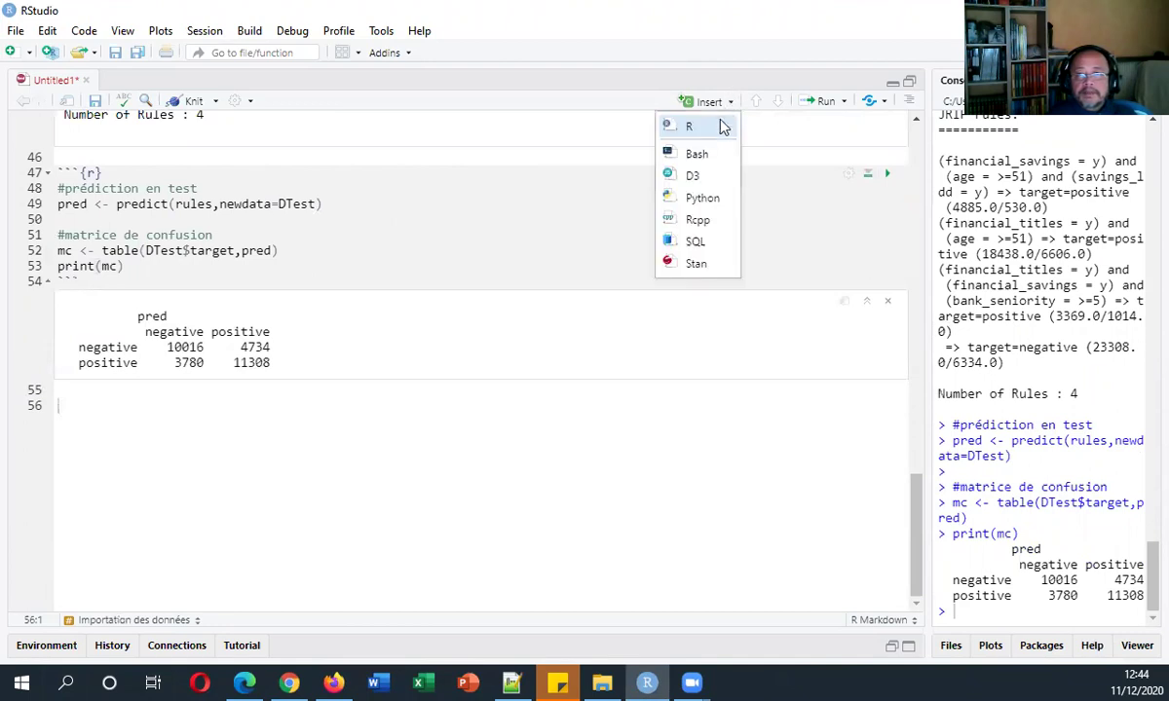
left_click(705, 125)
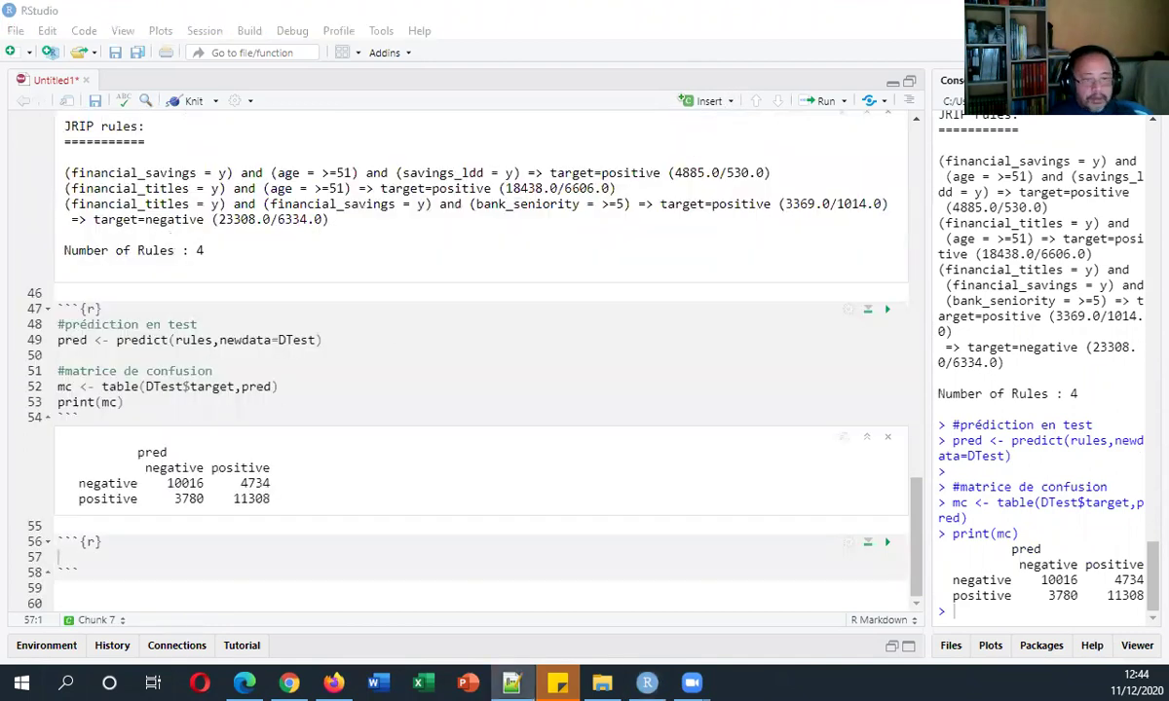
left_click(126, 565)
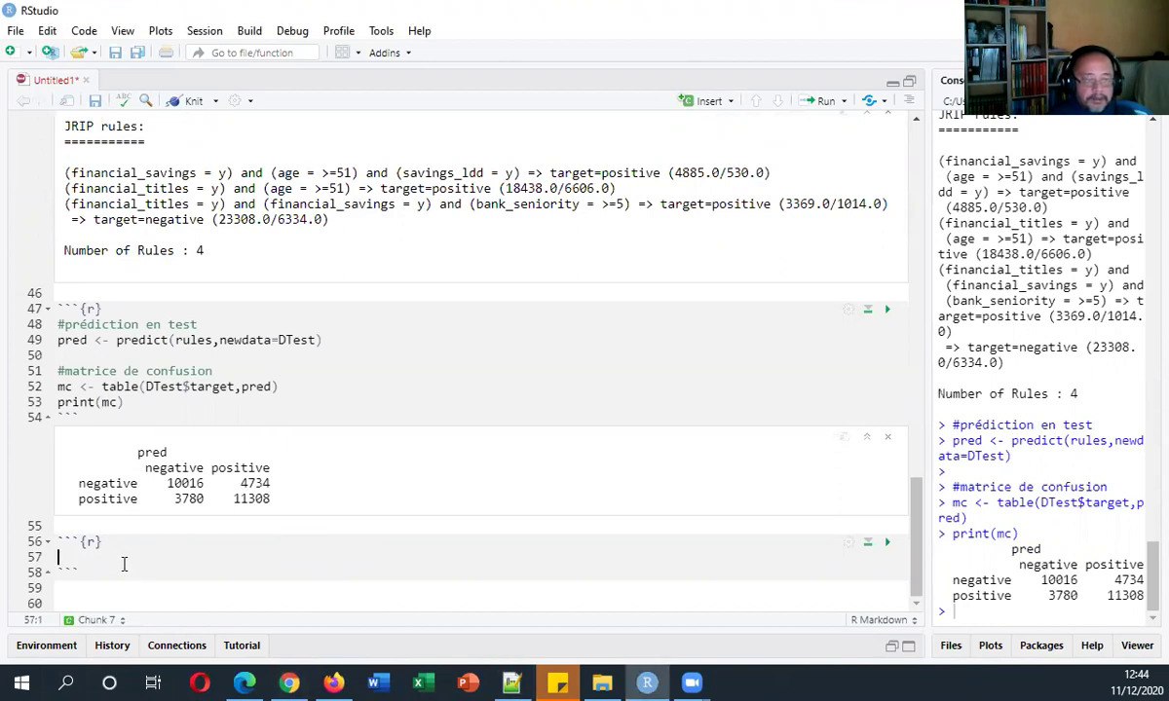
type("#erreur err <- 1 - sum(diag(mc))/sum(mc) print(err)")
left_click(887, 542)
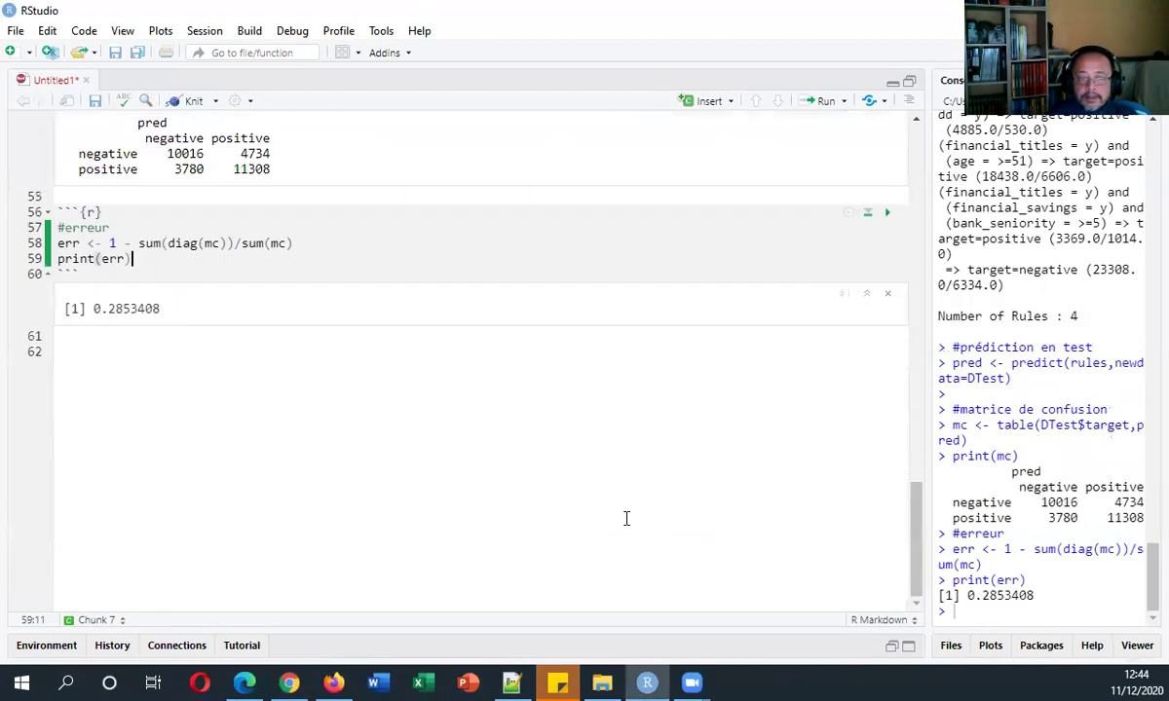
scroll(560, 505, "down", 1)
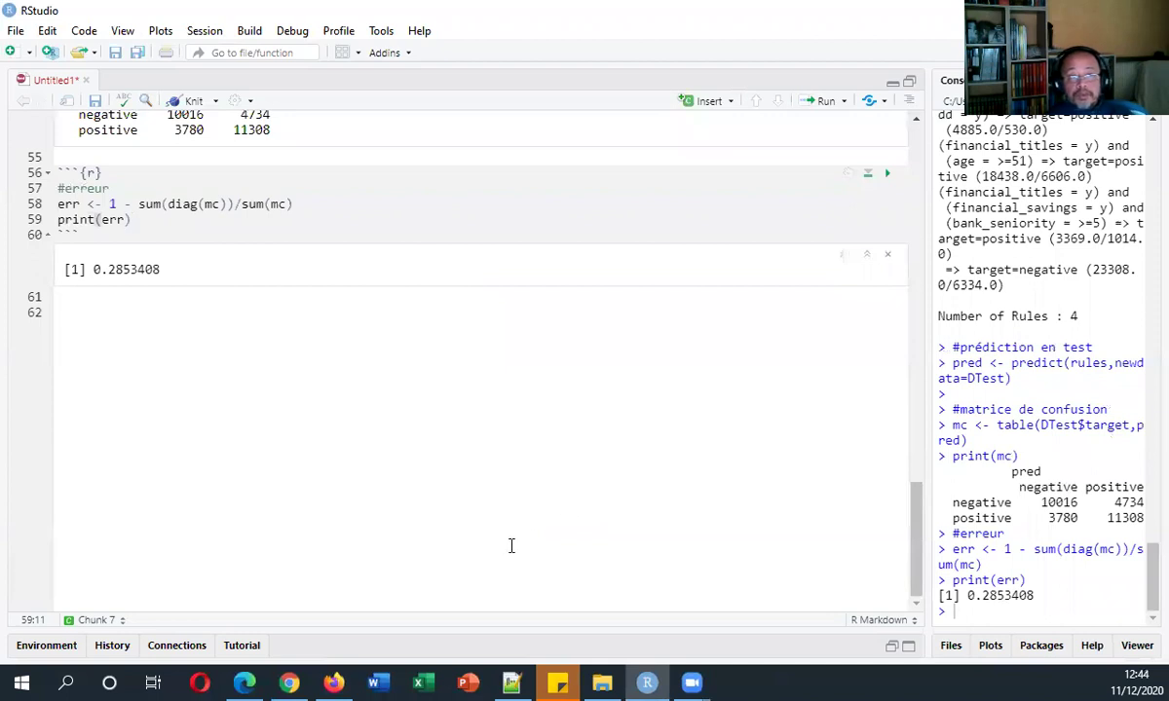
Step: Review the predict call on DTest and the confusion matrix code in the prediction chunk
scroll(510, 546, "up", 8)
scroll(511, 545, "down", 1)
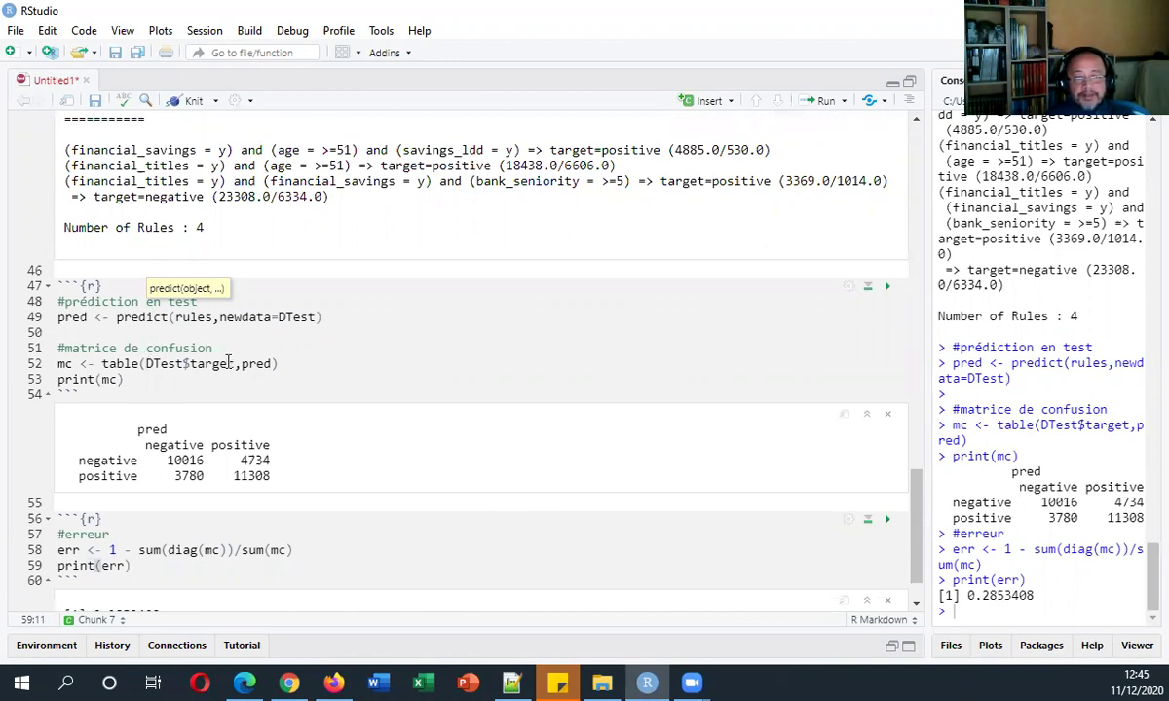
left_click(159, 363)
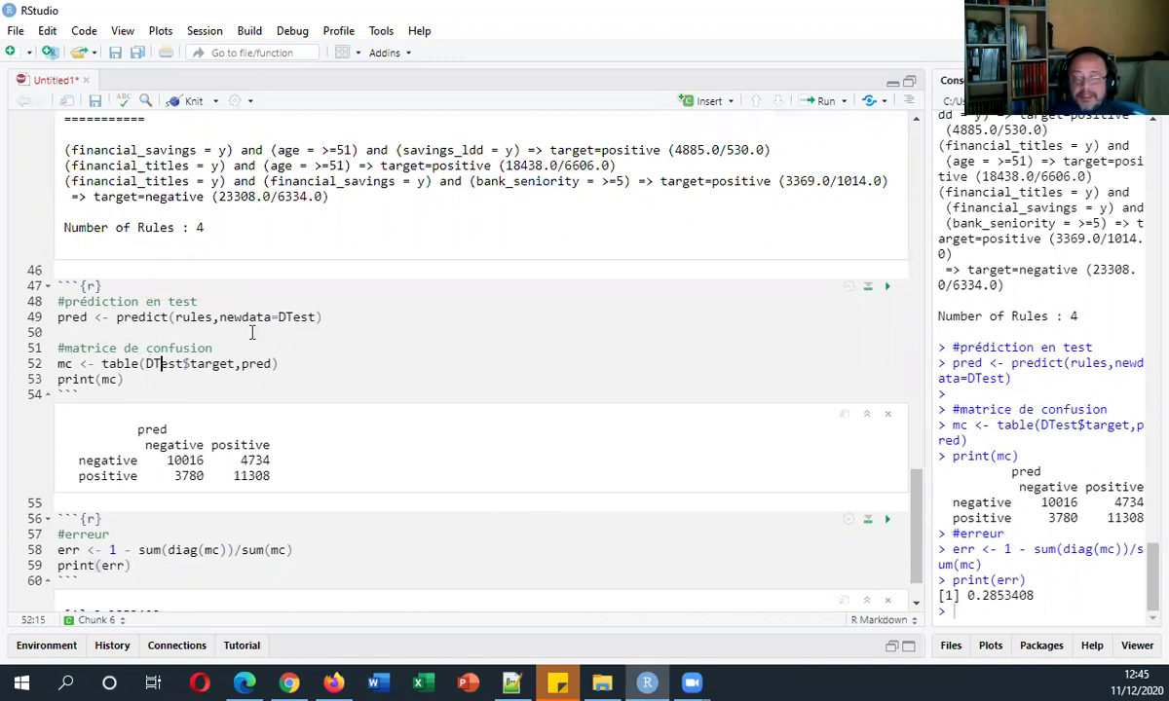
left_click(220, 317)
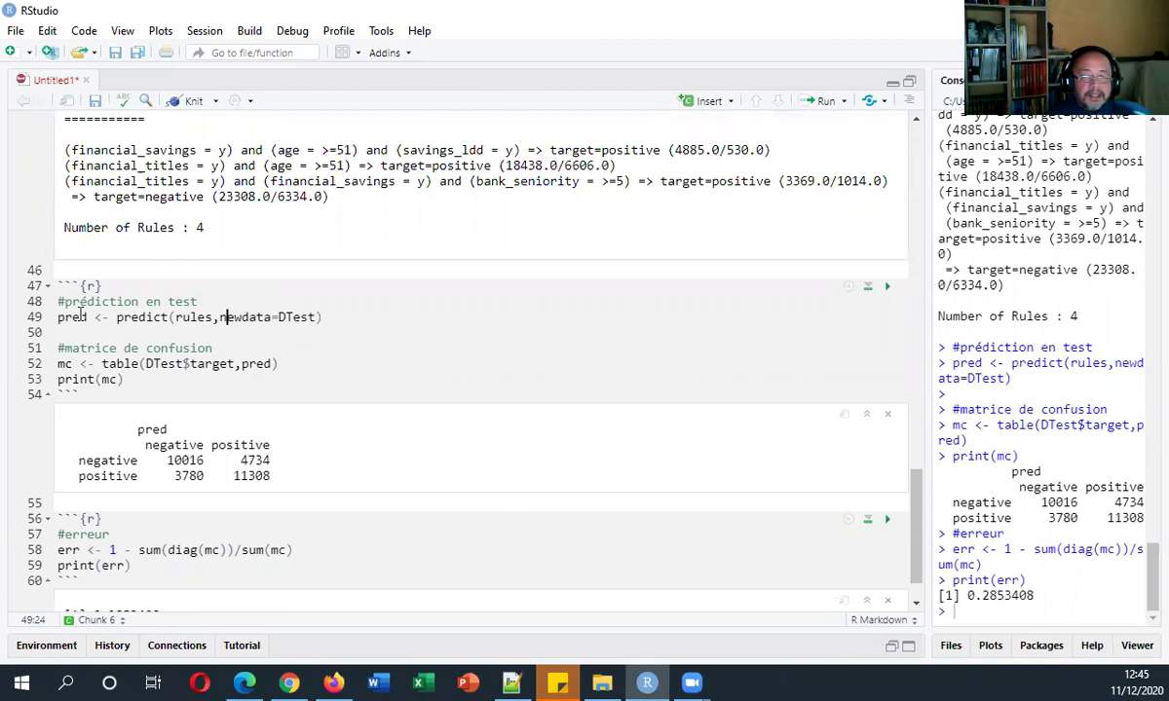
Step: Save the R Markdown document as traitements_rules in the demo folder
left_click(237, 363)
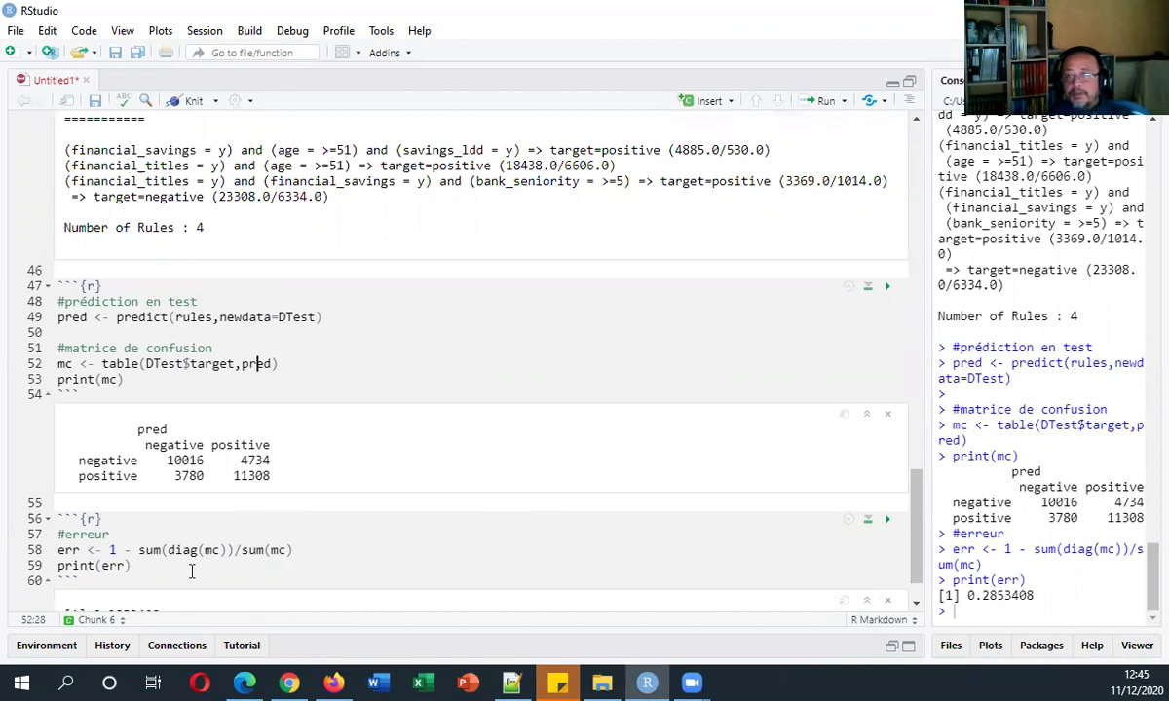
scroll(192, 572, "down", 1)
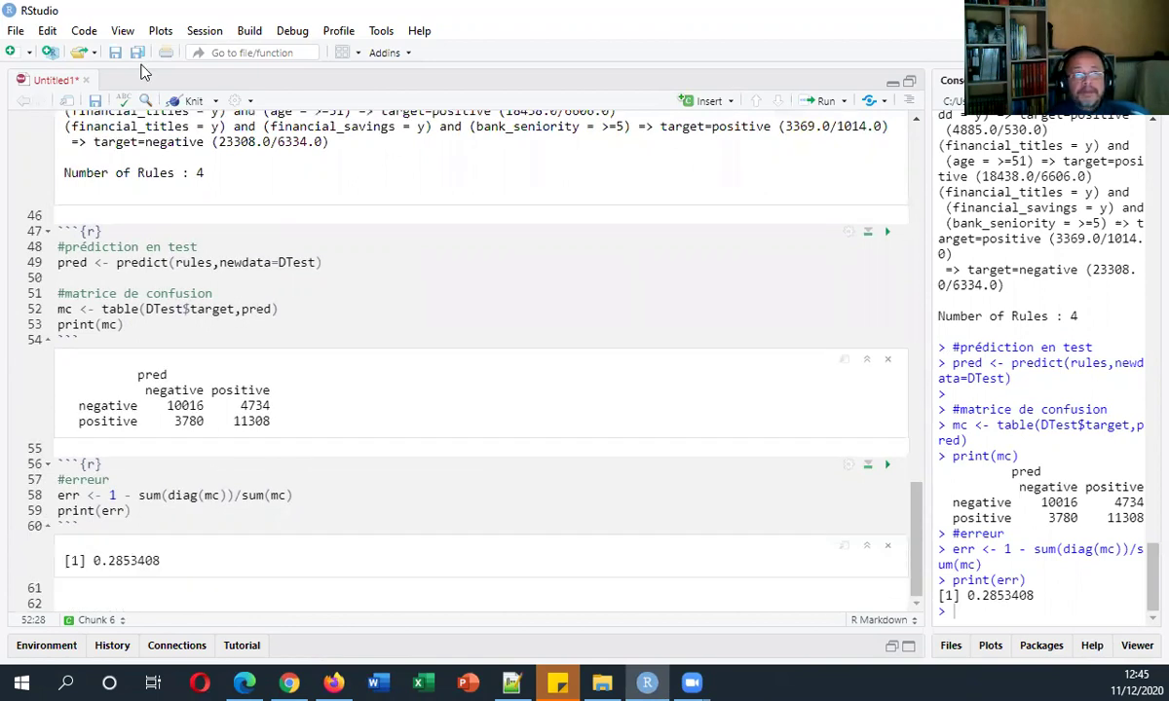
key("ctrl+s")
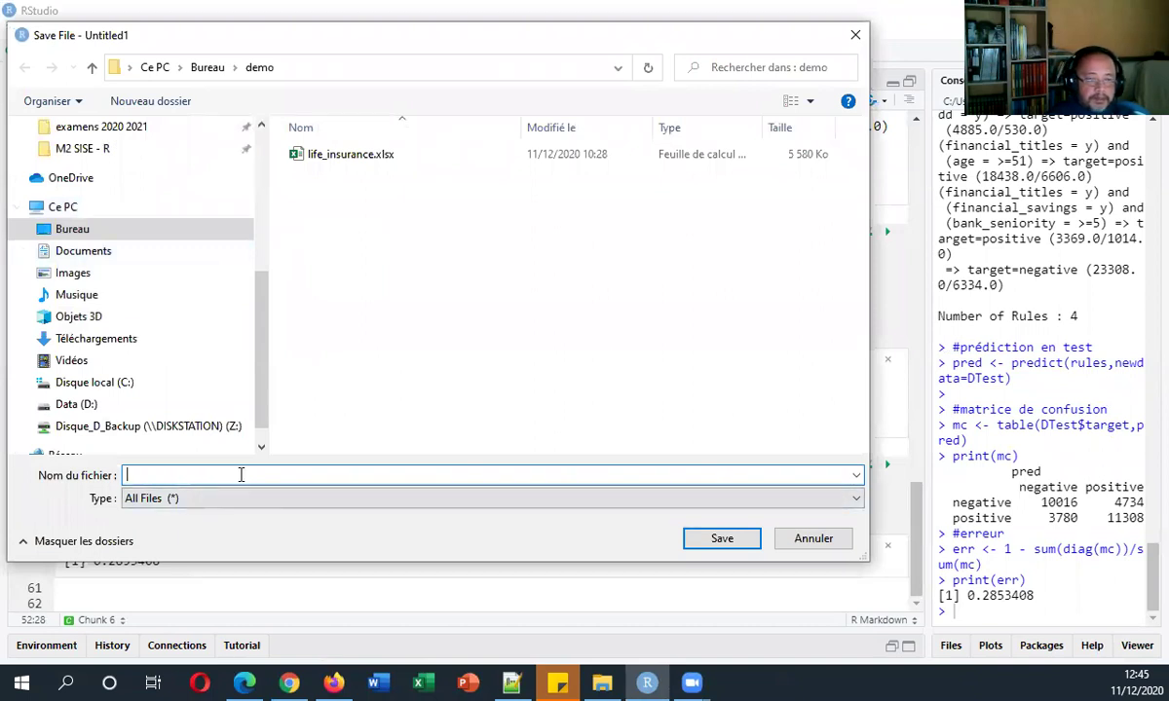
type("traitements_rules")
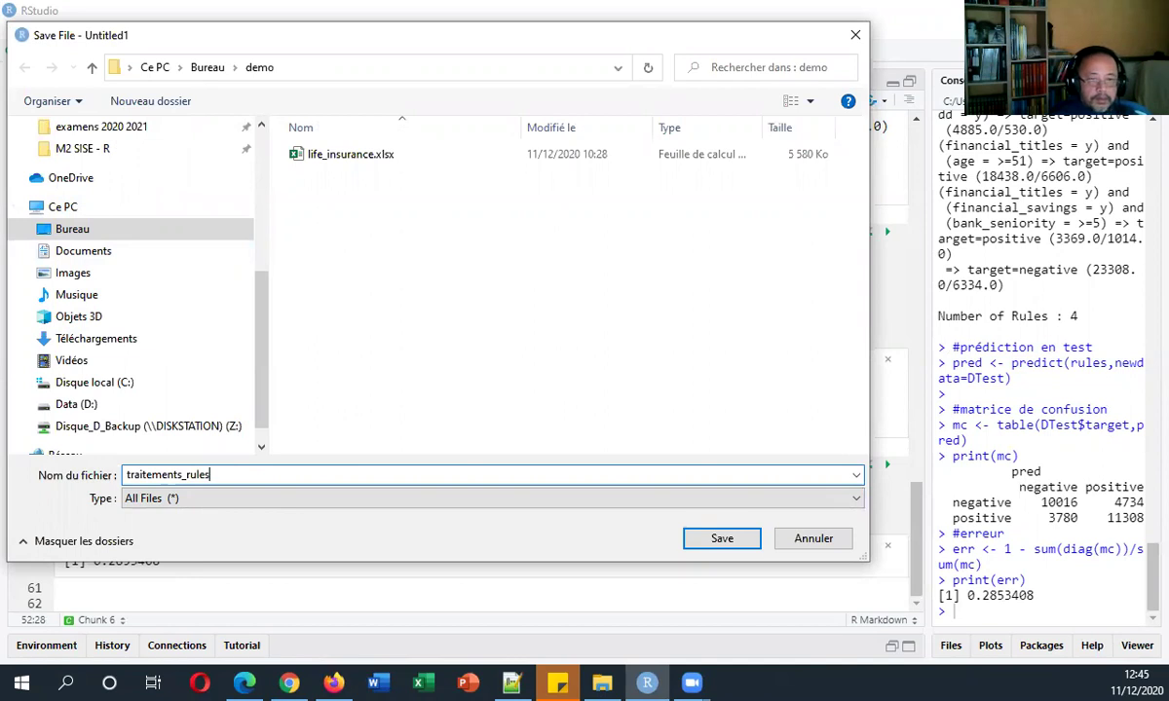
left_click(704, 542)
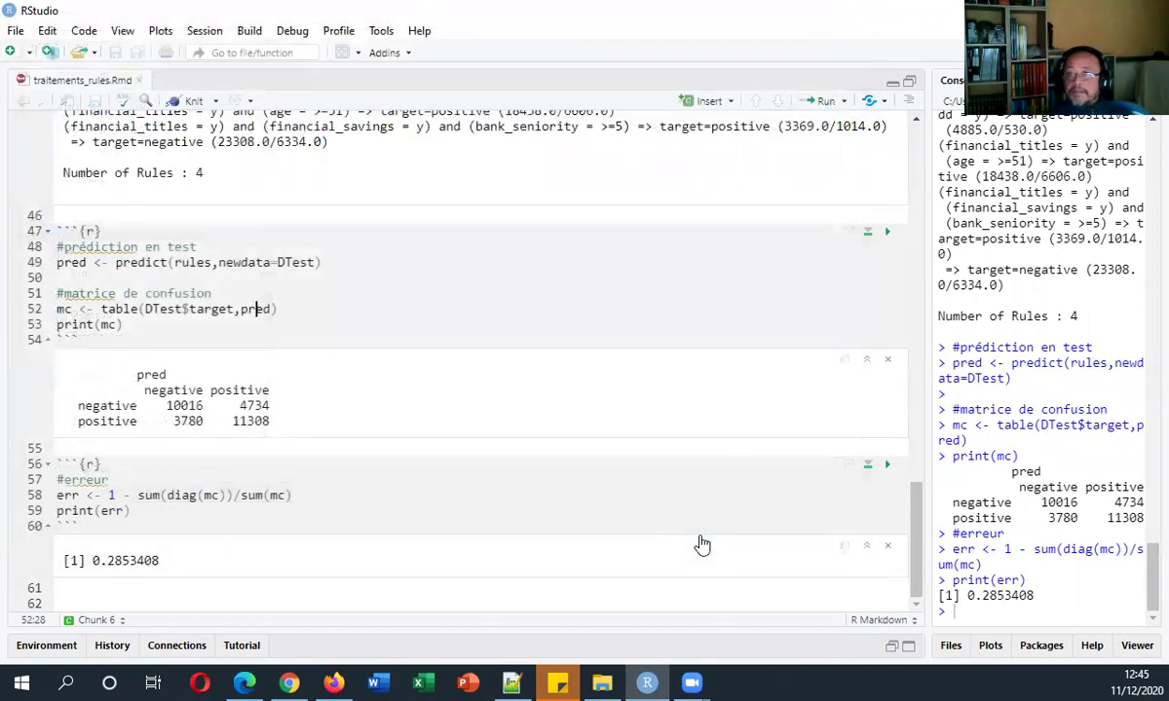
scroll(702, 545, "up", 5)
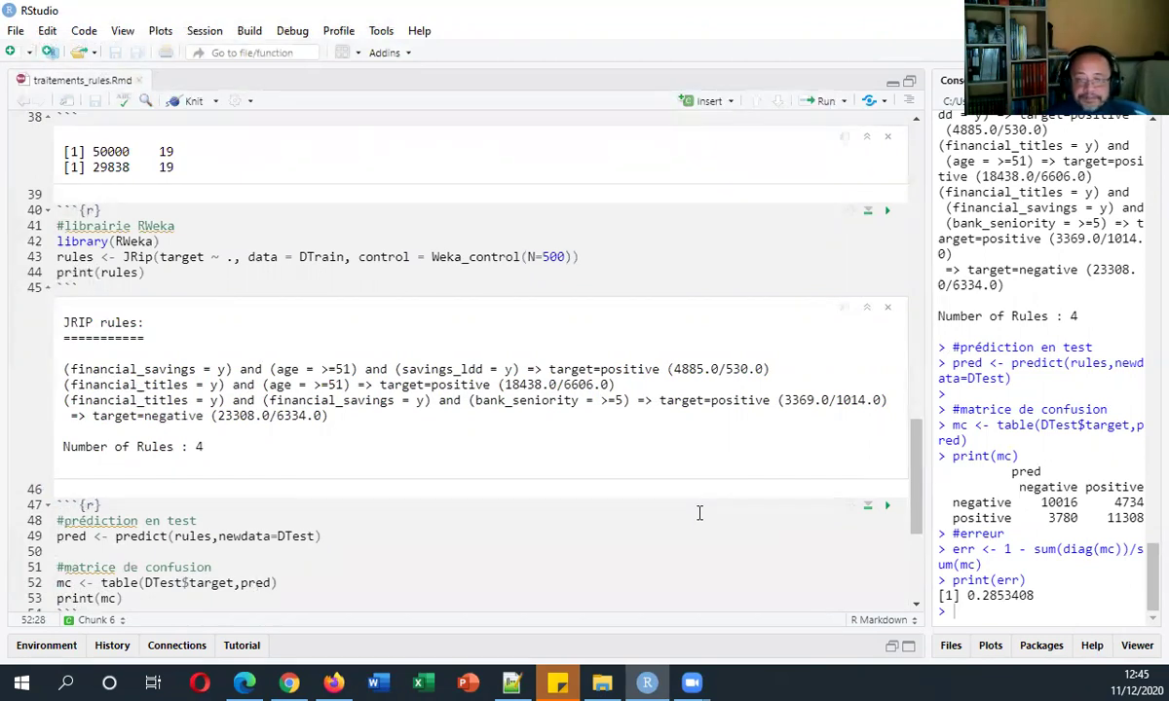
Step: Open life_insurance.xlsx from the demo folder in Excel and check the extent of its rows and columns
left_click(602, 682)
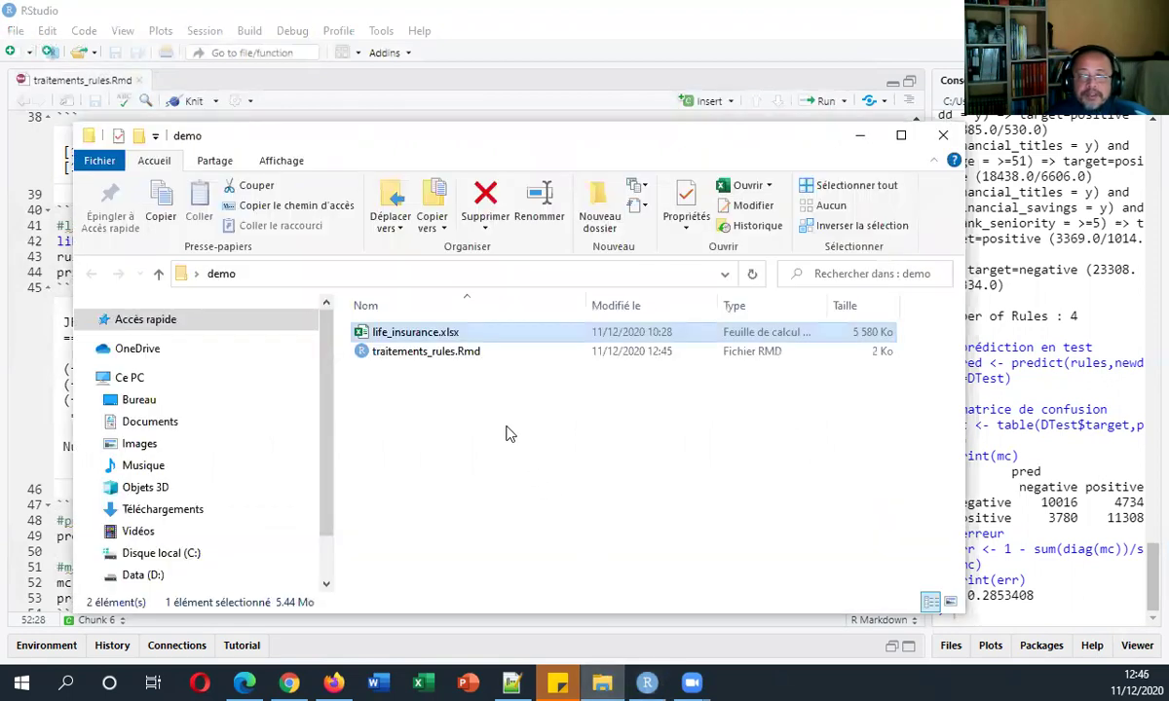
double_click(468, 335)
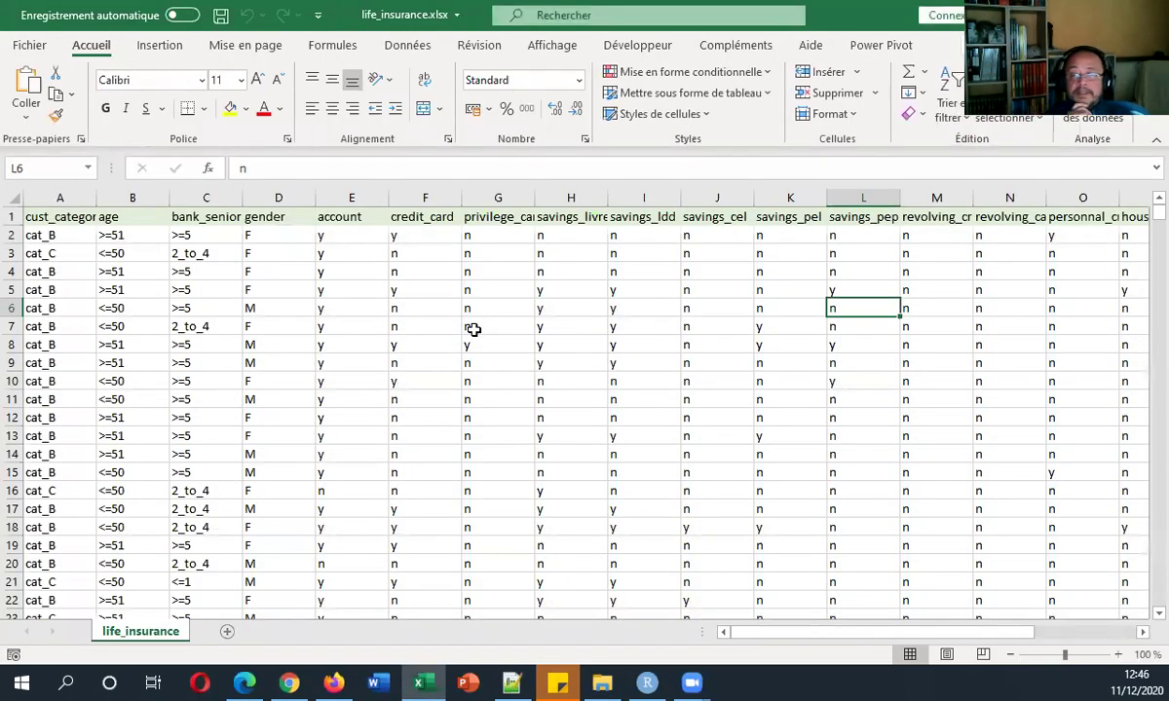
key("ctrl+Down")
key("ctrl+Up")
key("ctrl+Right")
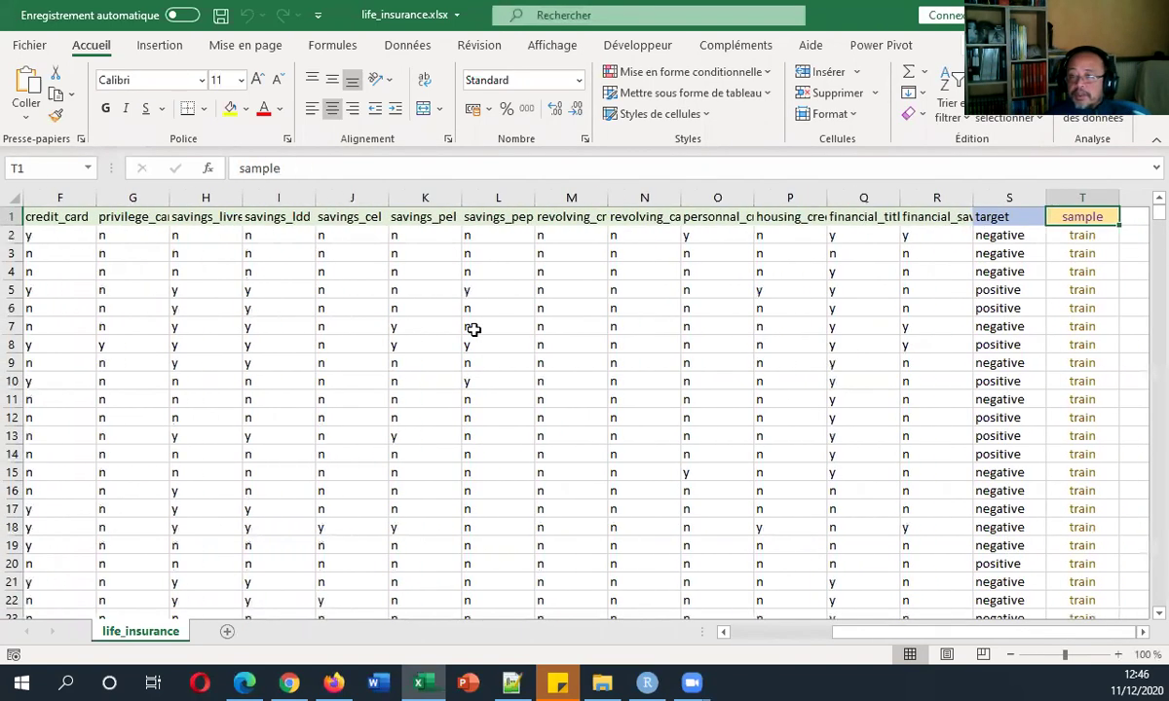
key("ctrl+Left")
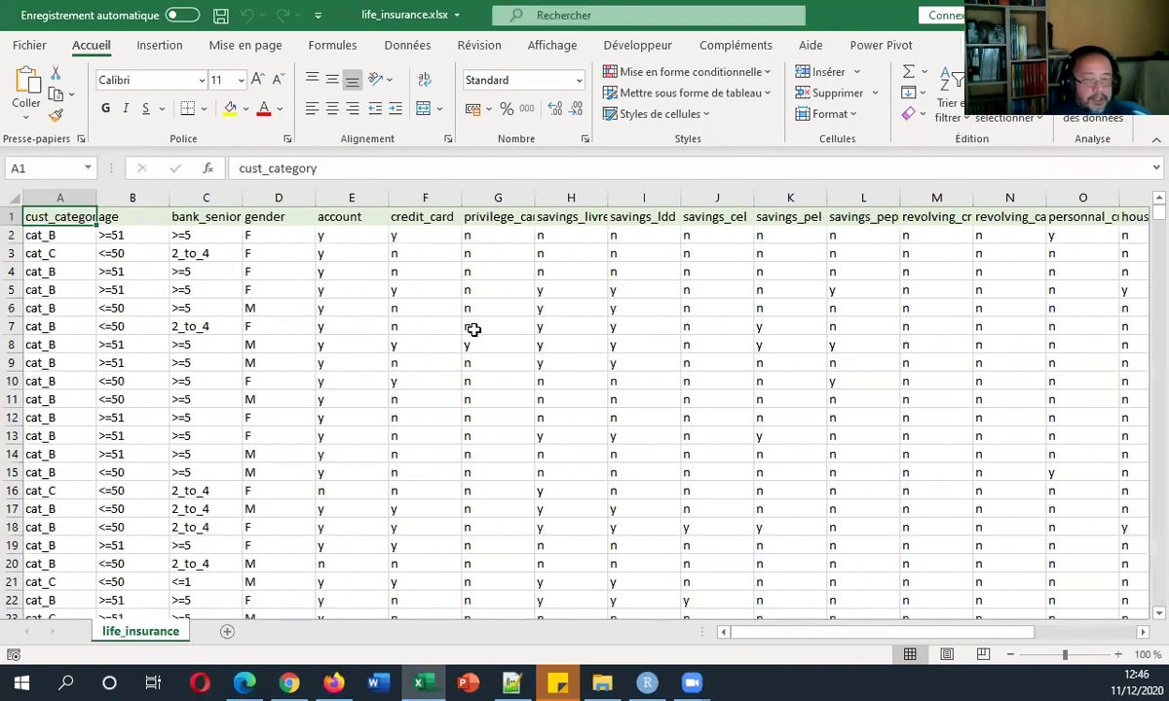
Step: Select the whole data range starting at A1 and send it to Tanagra through the Excel add-in
key("ctrl+shift+End")
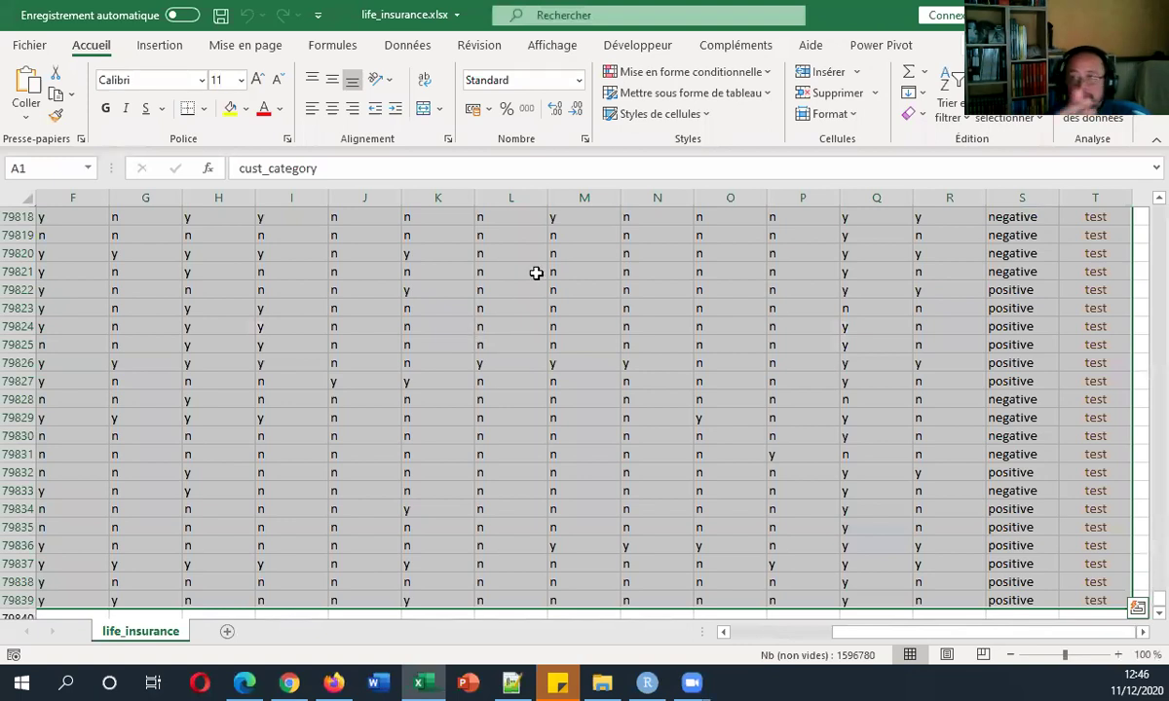
left_click(737, 46)
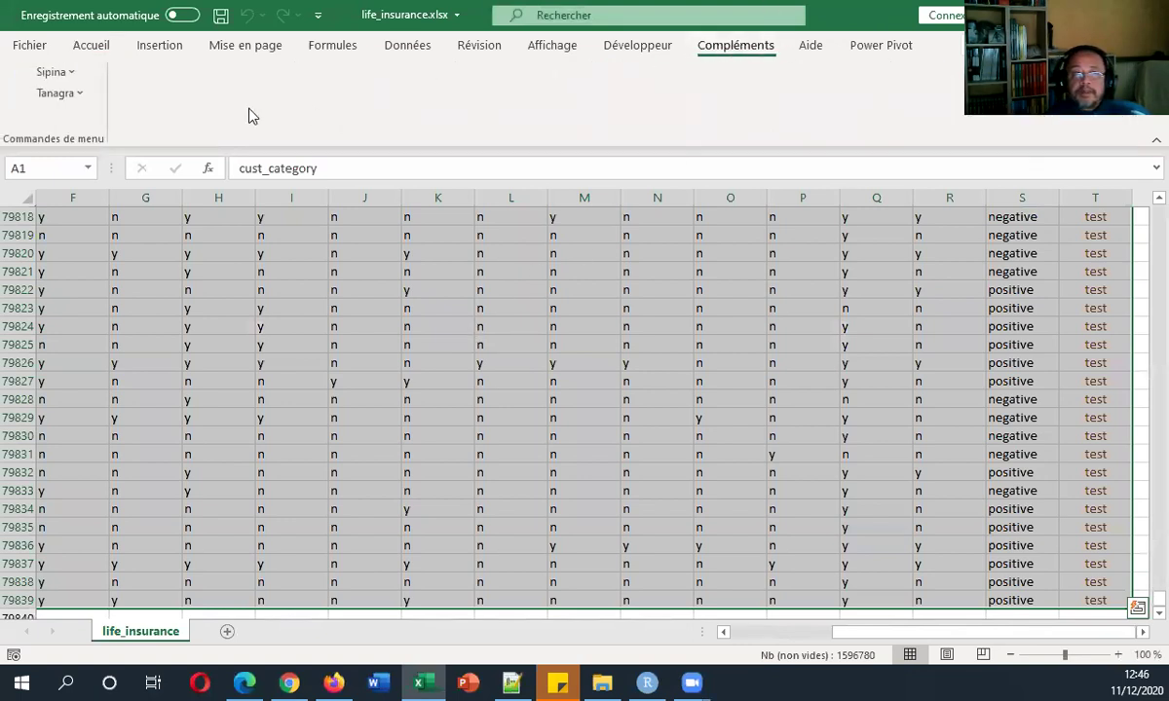
left_click(69, 100)
left_click(72, 114)
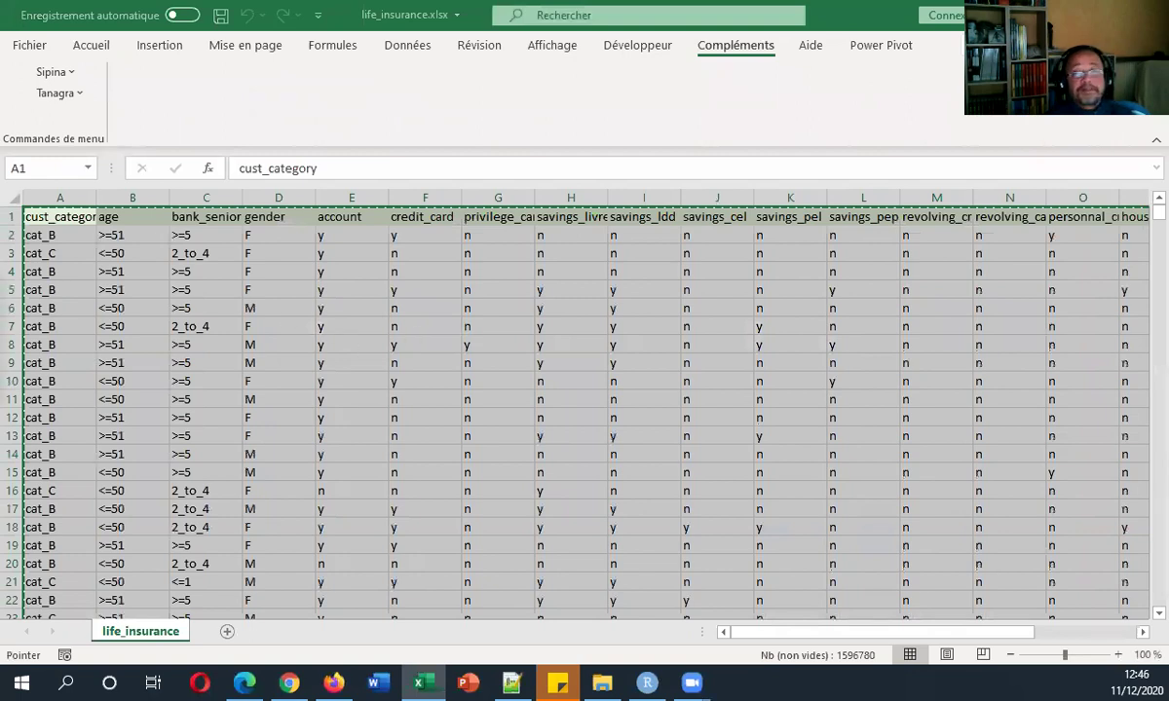
left_click(449, 297)
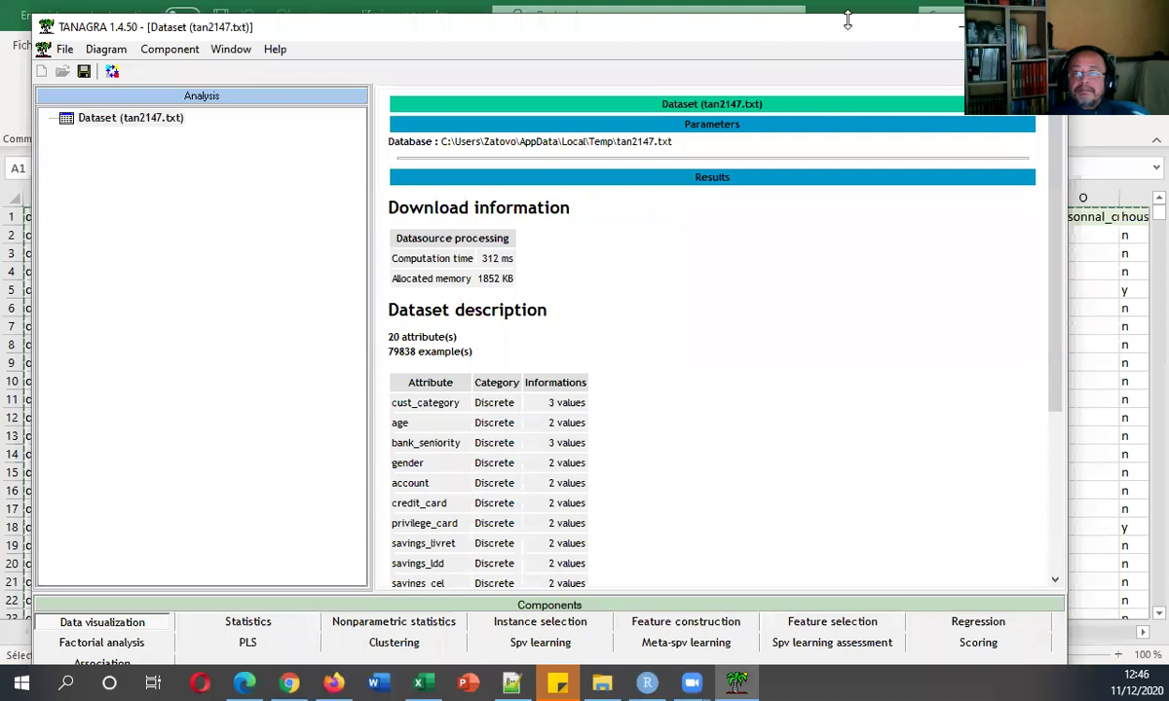
left_click_drag(848, 20, 802, 85)
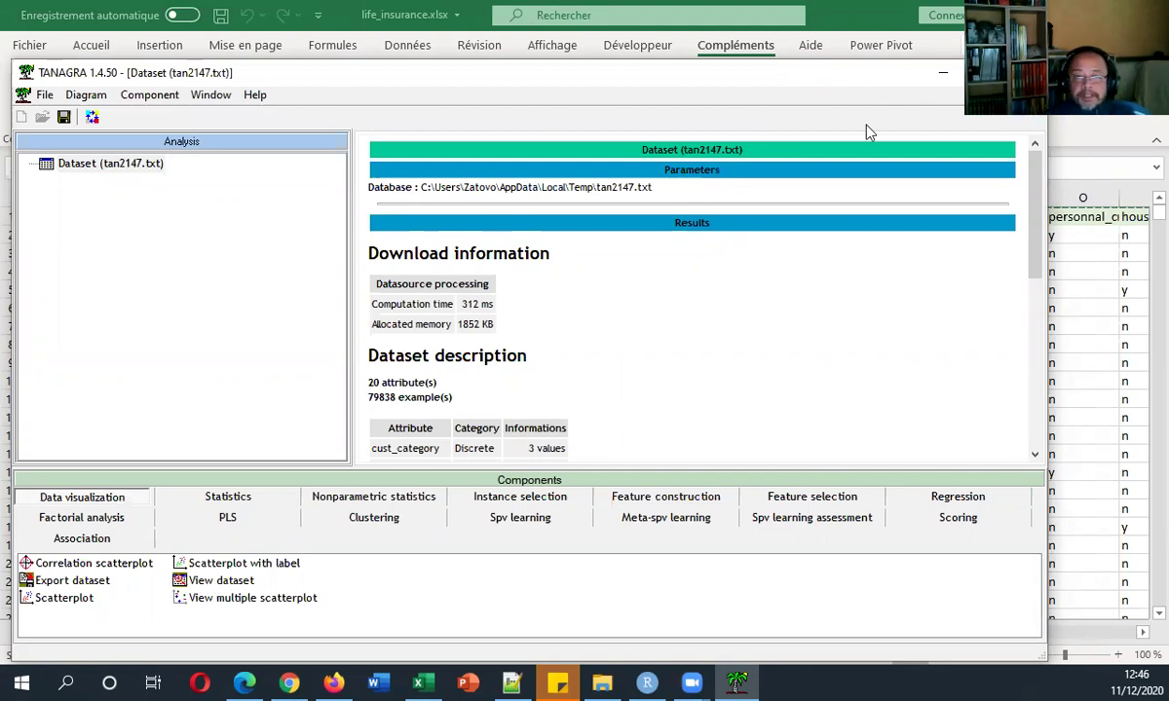
Step: Examine the attribute list in the dataset description, highlighting the sample attribute
scroll(794, 298, "down", 3)
scroll(794, 298, "down", 3)
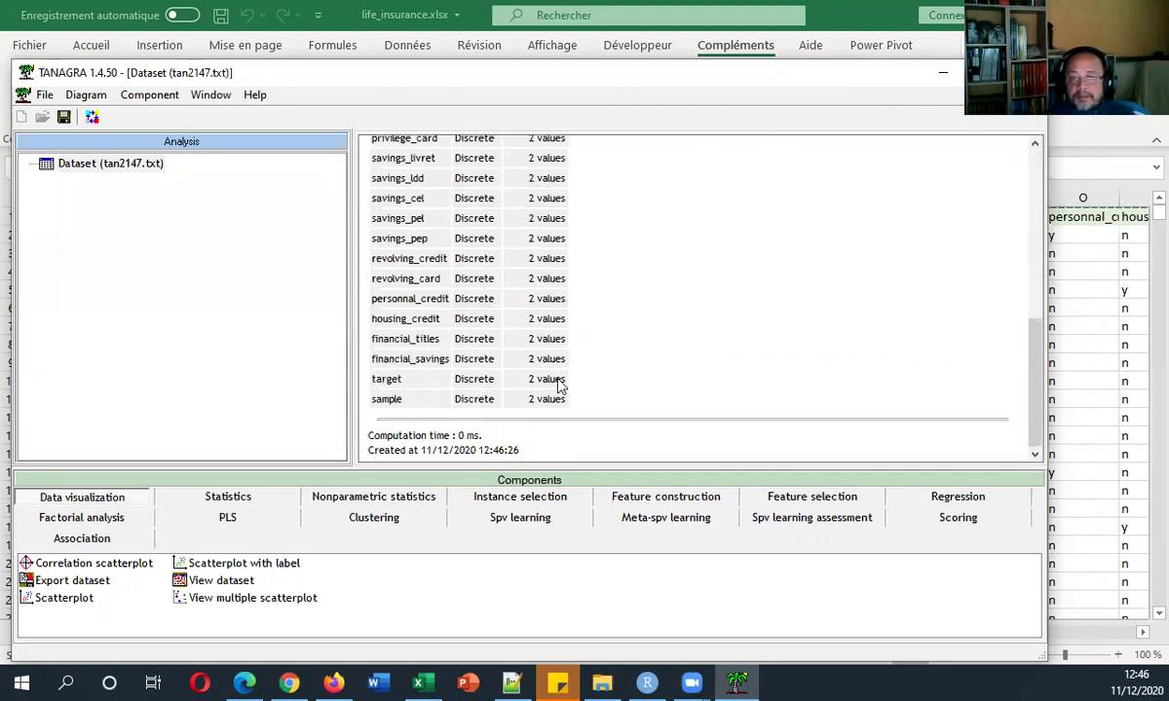
left_click_drag(386, 403, 402, 405)
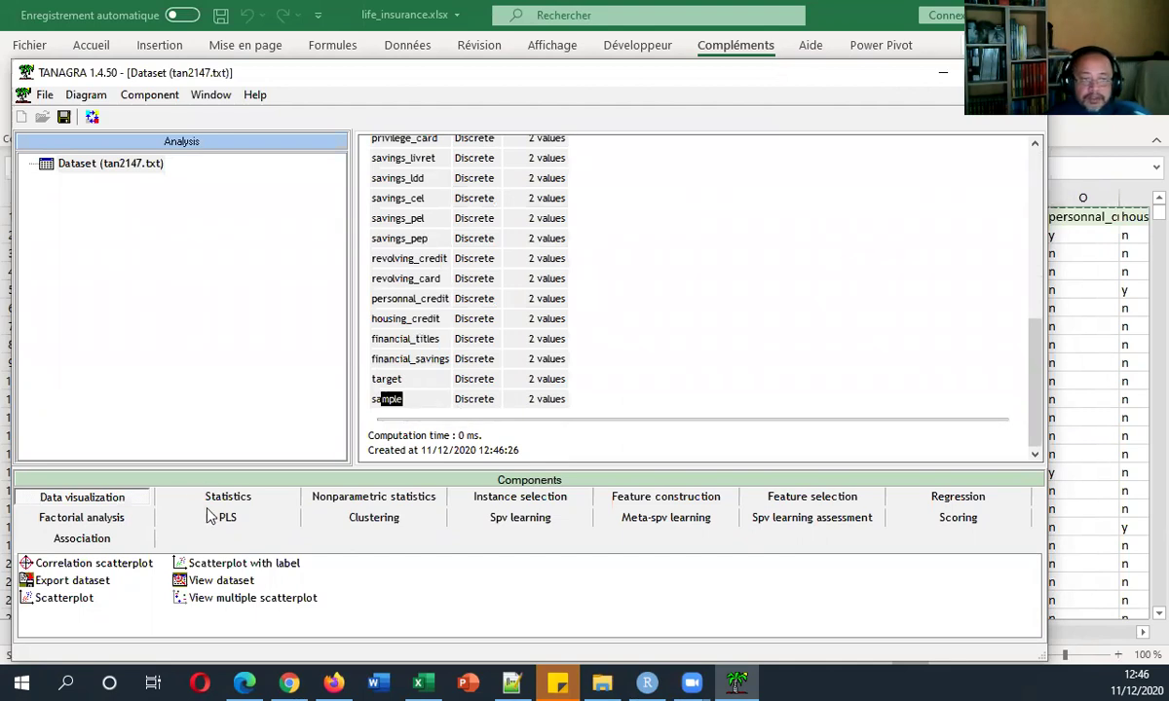
Step: Add a Discrete select examples component under the dataset that keeps sample = train, and display its results
left_click(561, 500)
left_click_drag(107, 582, 157, 187)
right_click(157, 183)
left_click(214, 193)
left_click(549, 378)
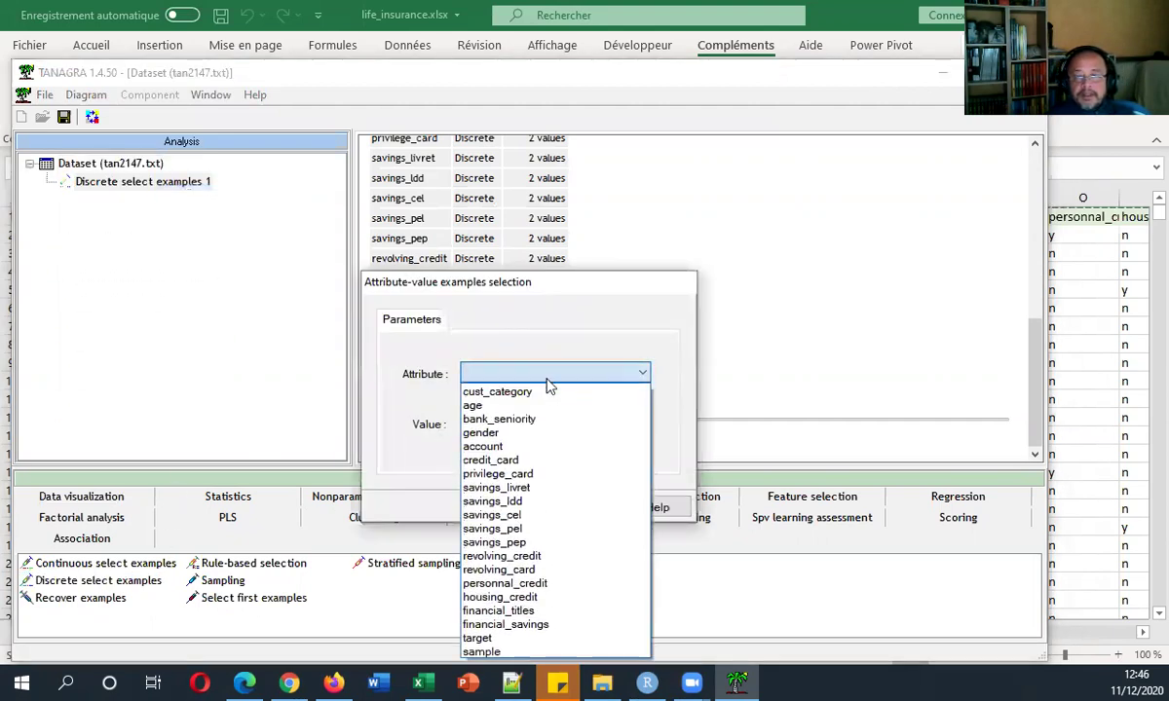
left_click(527, 652)
left_click(519, 425)
left_click(519, 436)
left_click(519, 510)
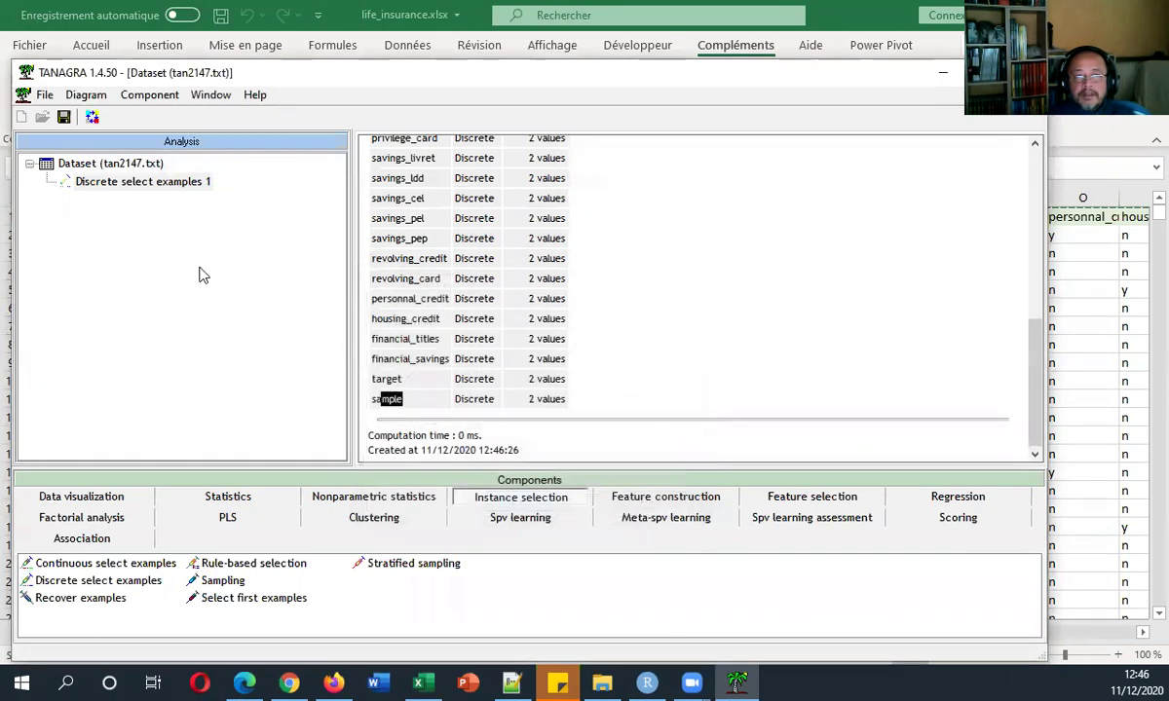
double_click(178, 186)
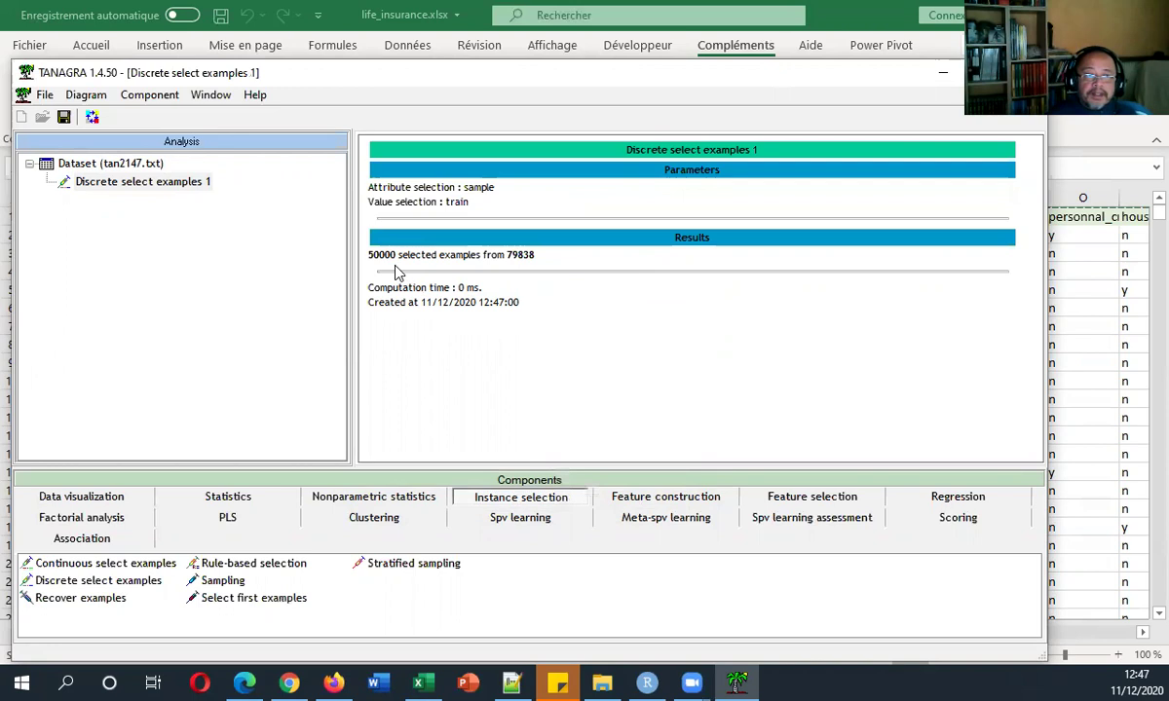
Step: Add a Define status component under Discrete select examples 1 and assign the target attribute as Target
left_click(162, 179)
left_click(92, 117)
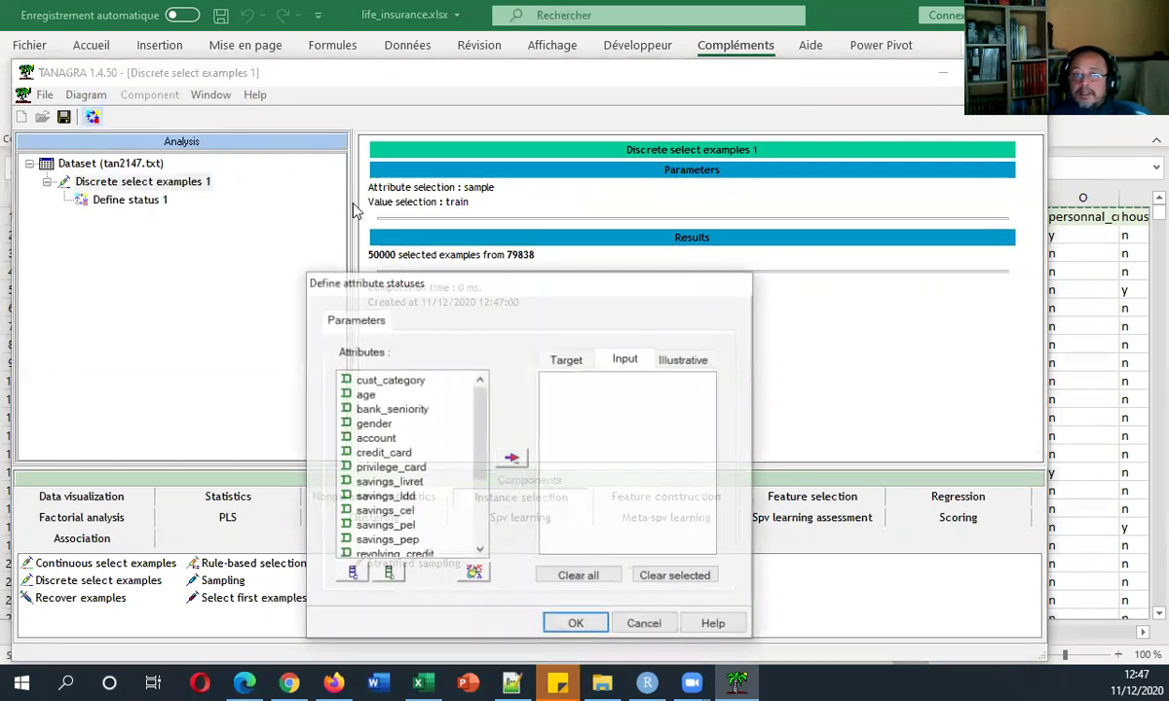
left_click(568, 360)
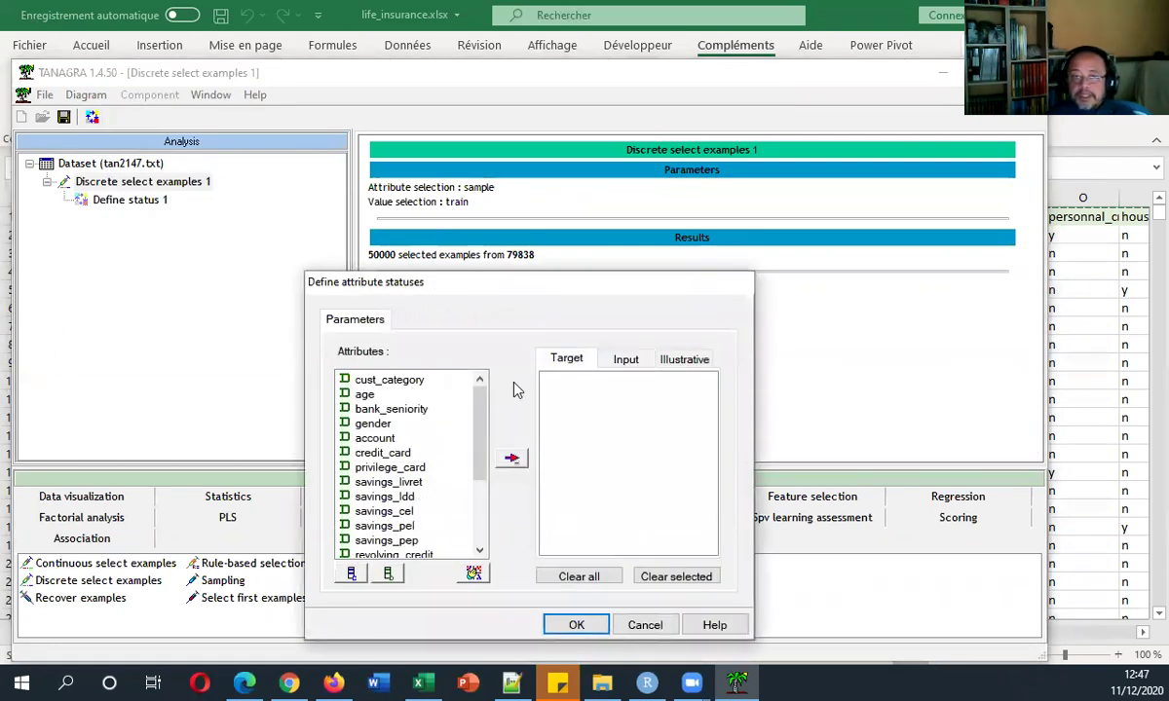
left_click_drag(476, 404, 477, 469)
left_click(371, 526)
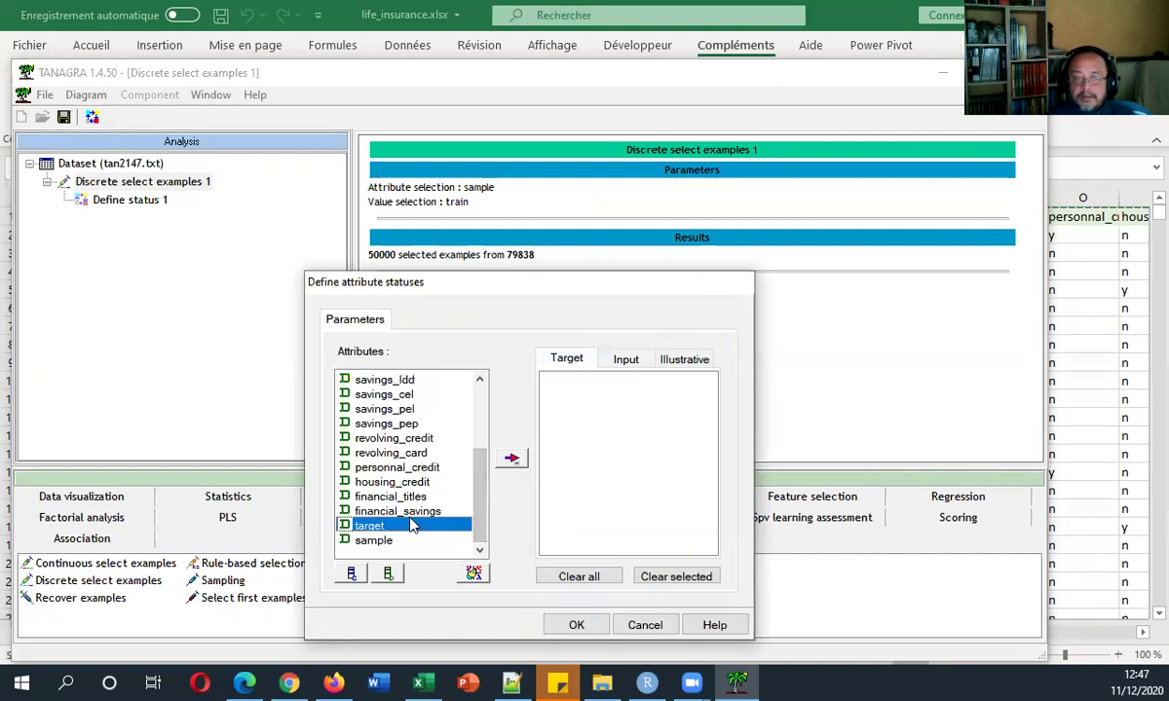
left_click(511, 458)
Step: Assign all attributes from cust_category to financial_savings as Input and validate the attribute statuses
left_click(648, 360)
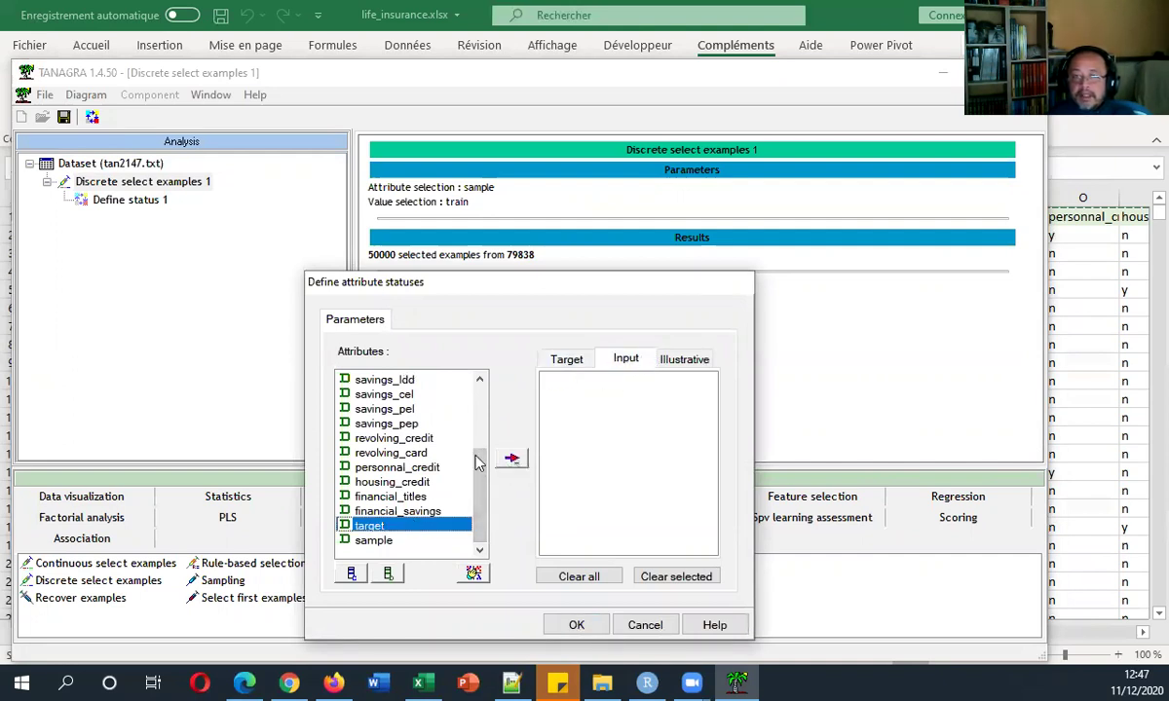
left_click(402, 511)
left_click_drag(477, 504, 483, 373)
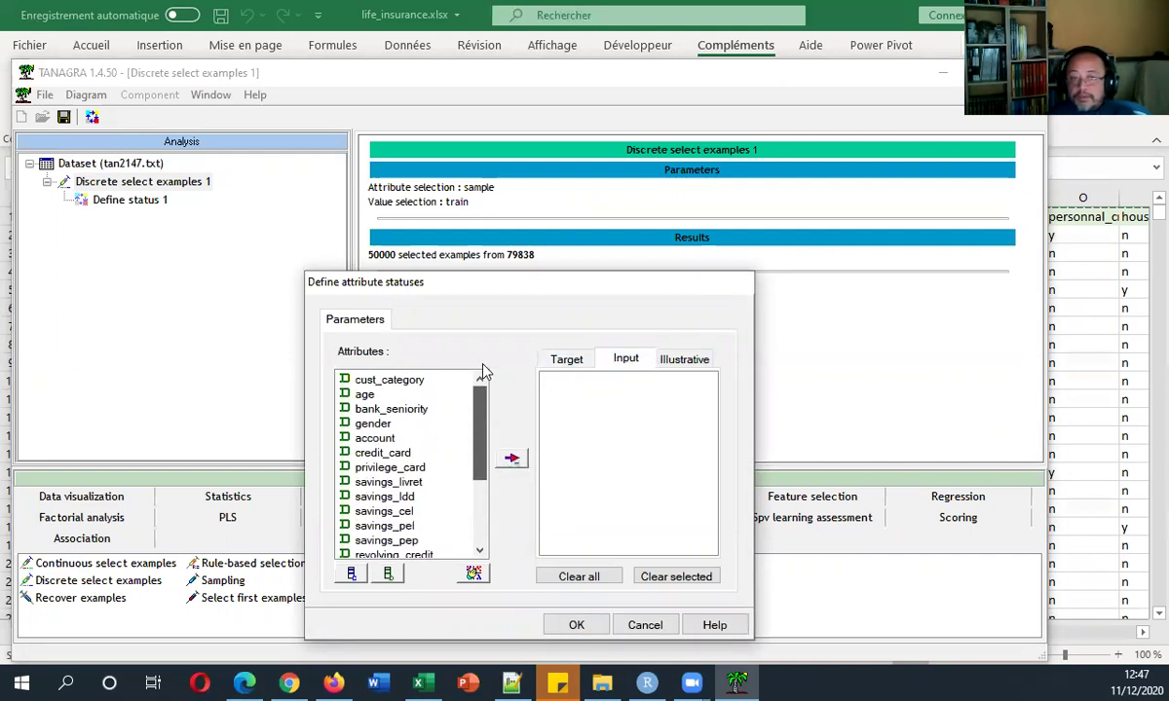
left_click(462, 387, "shift")
left_click(511, 463)
left_click(579, 360)
left_click(625, 358)
left_click_drag(485, 416, 484, 498)
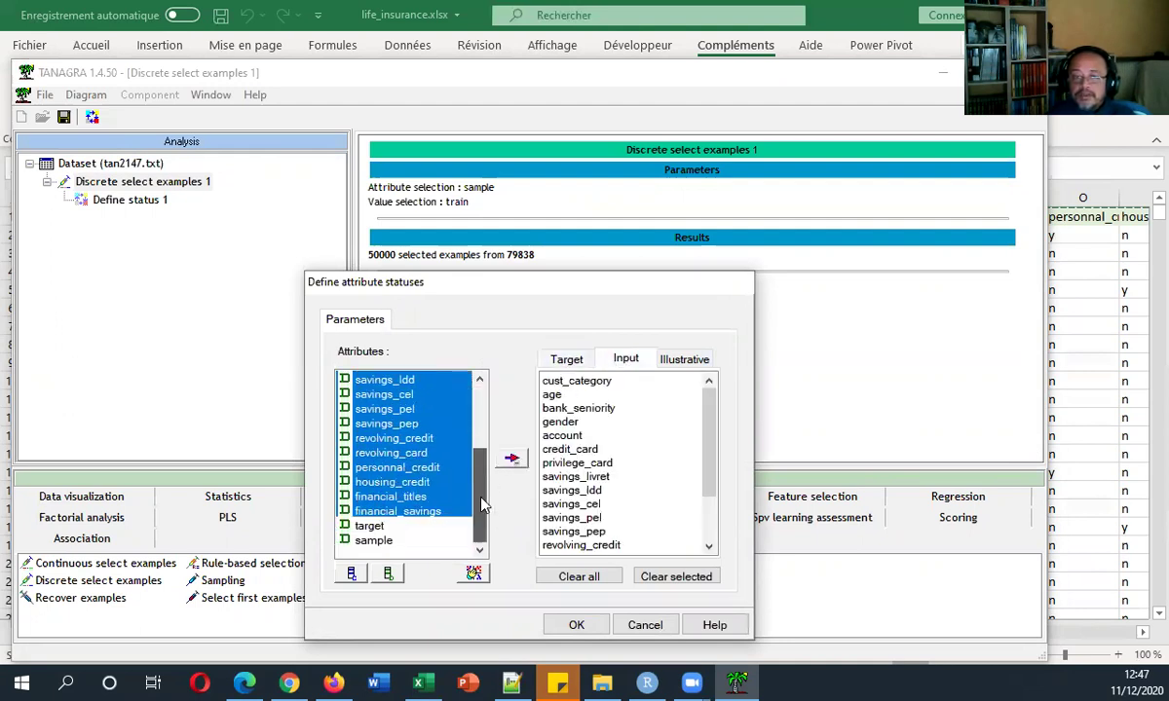
left_click(577, 626)
Step: Display the Define status 1 results and check which attributes are marked as target and input
double_click(156, 203)
scroll(572, 266, "down", 3)
scroll(574, 270, "down", 2)
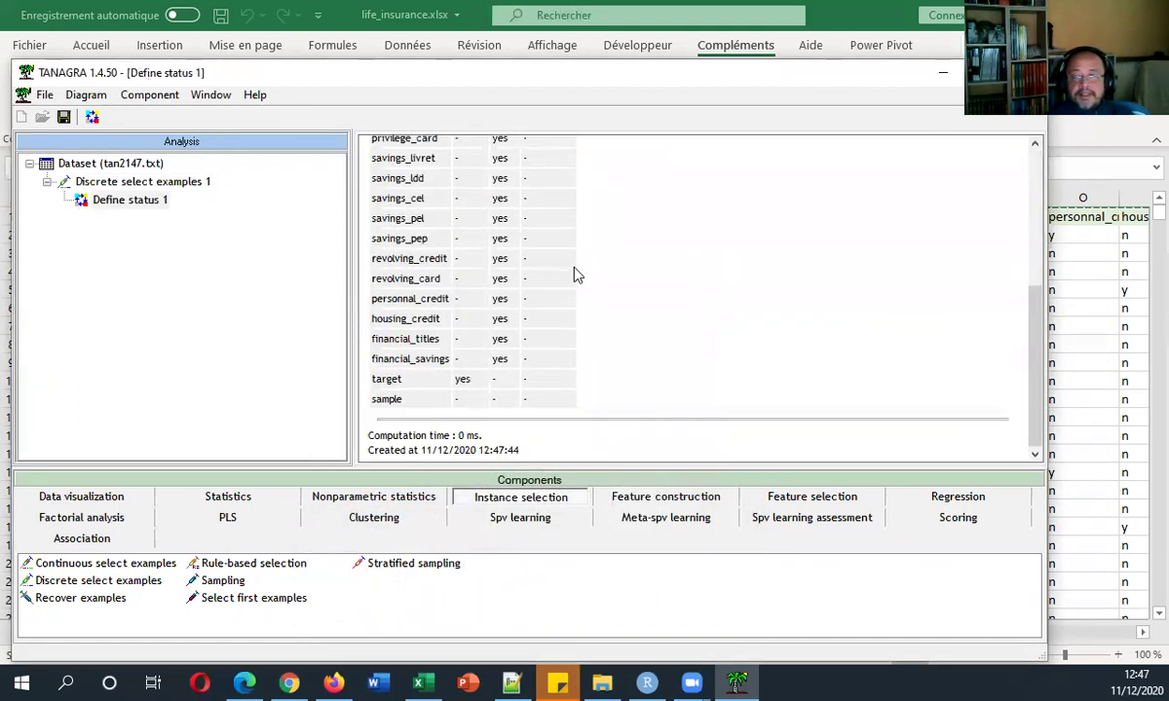
scroll(468, 370, "up", 5)
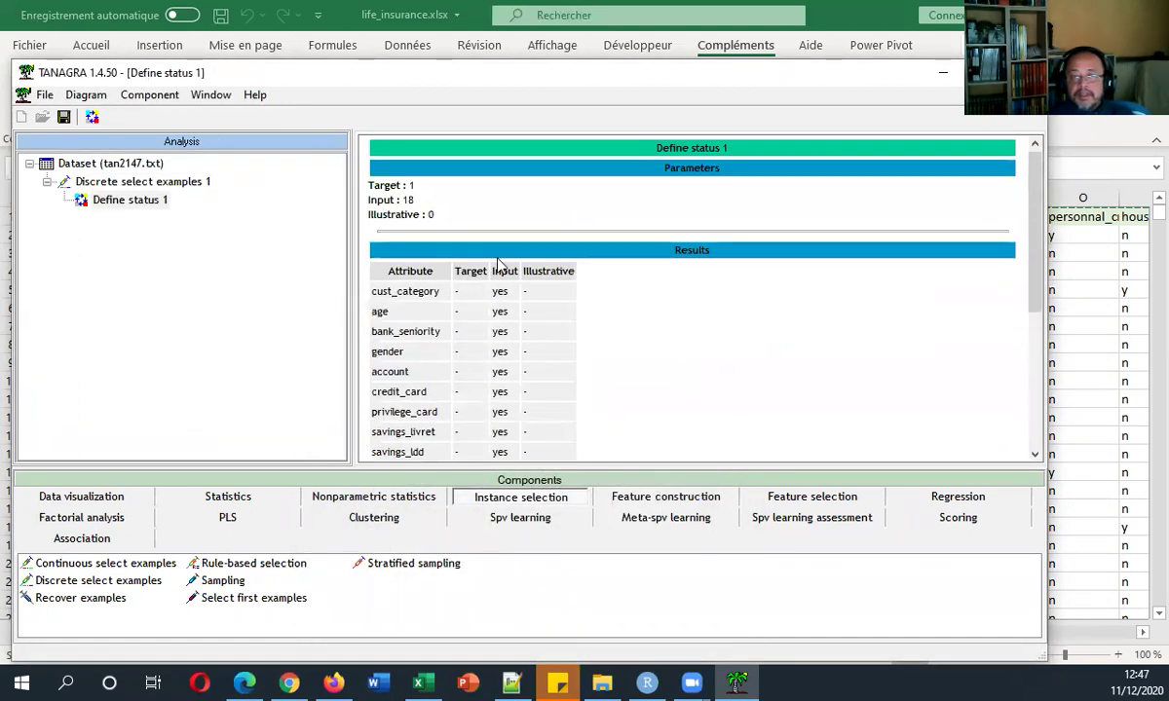
scroll(491, 261, "down", 5)
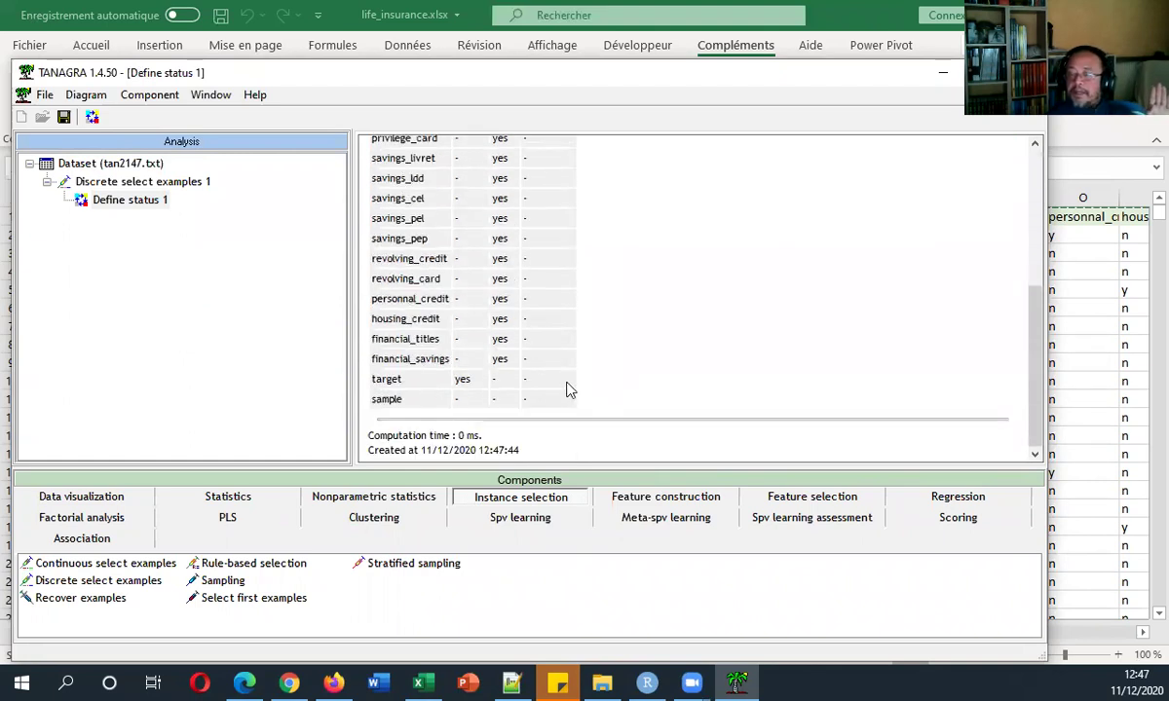
Step: Add a Decision List supervised learning component under Define status 1 with a minimum rule support of 500
left_click(510, 515)
left_click_drag(585, 564, 174, 221)
right_click(171, 218)
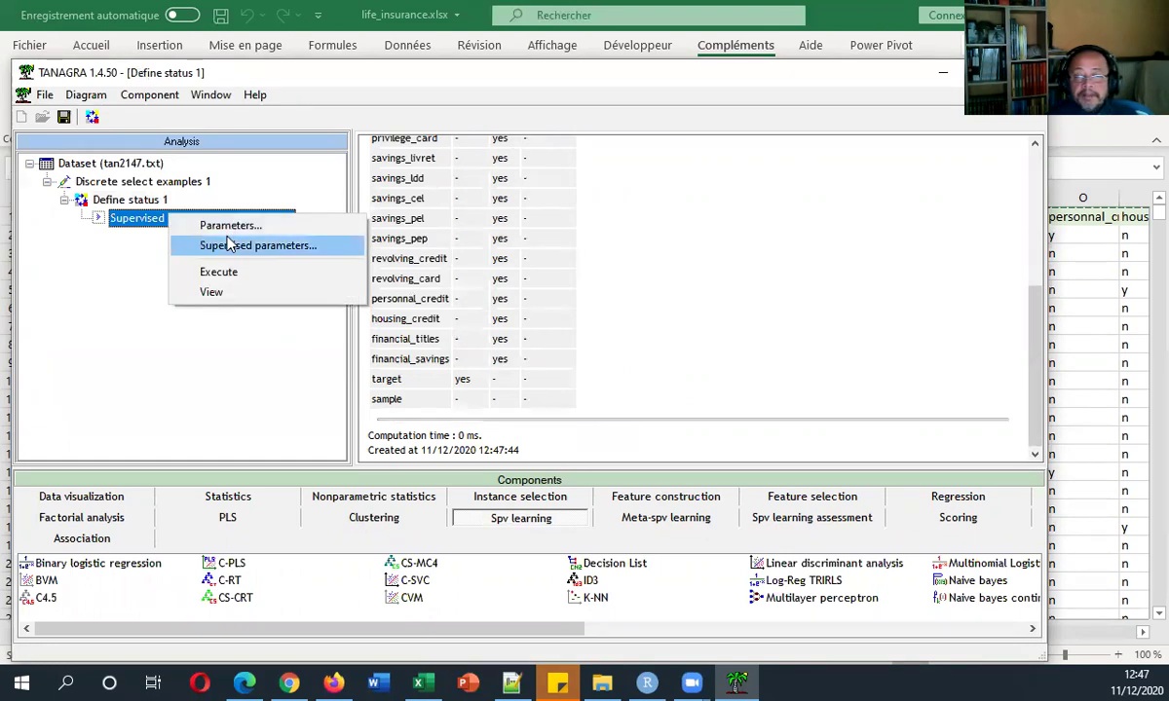
left_click(230, 245)
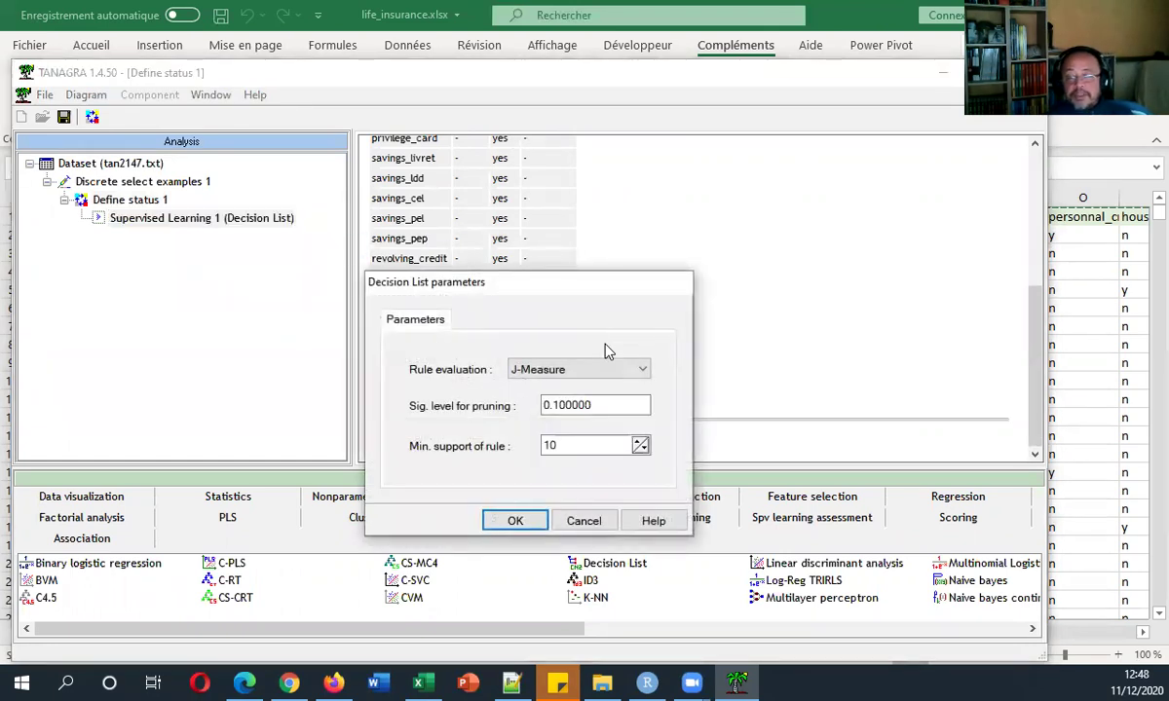
left_click(608, 397)
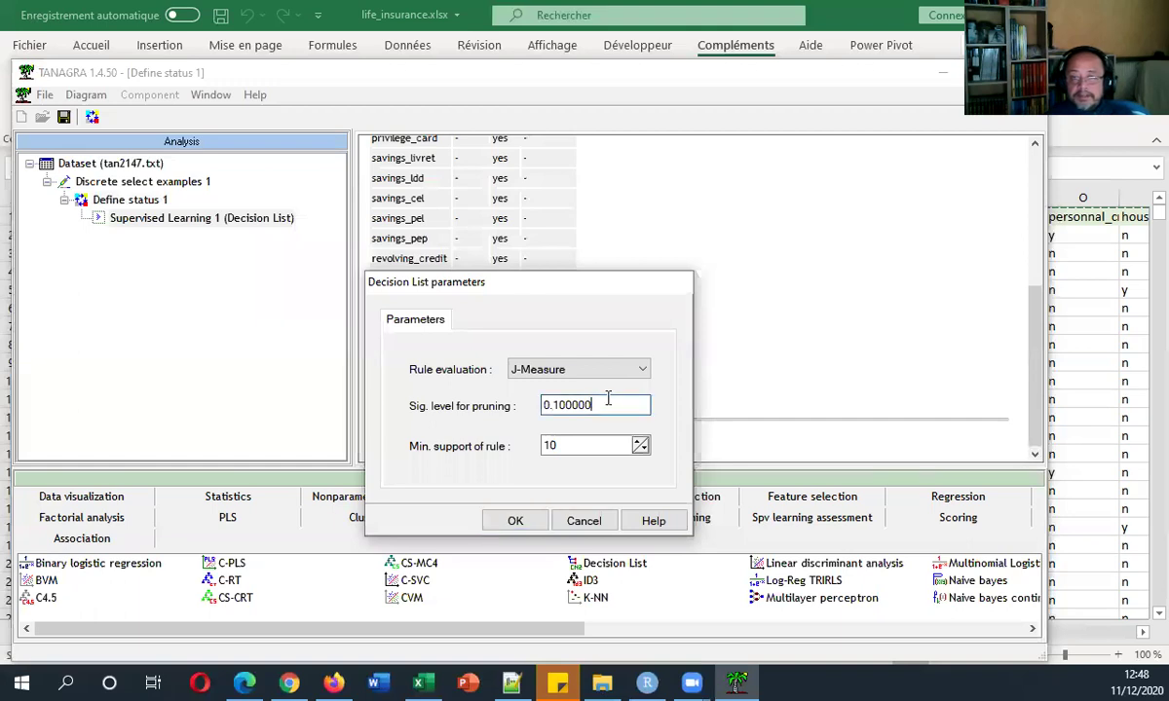
double_click(596, 444)
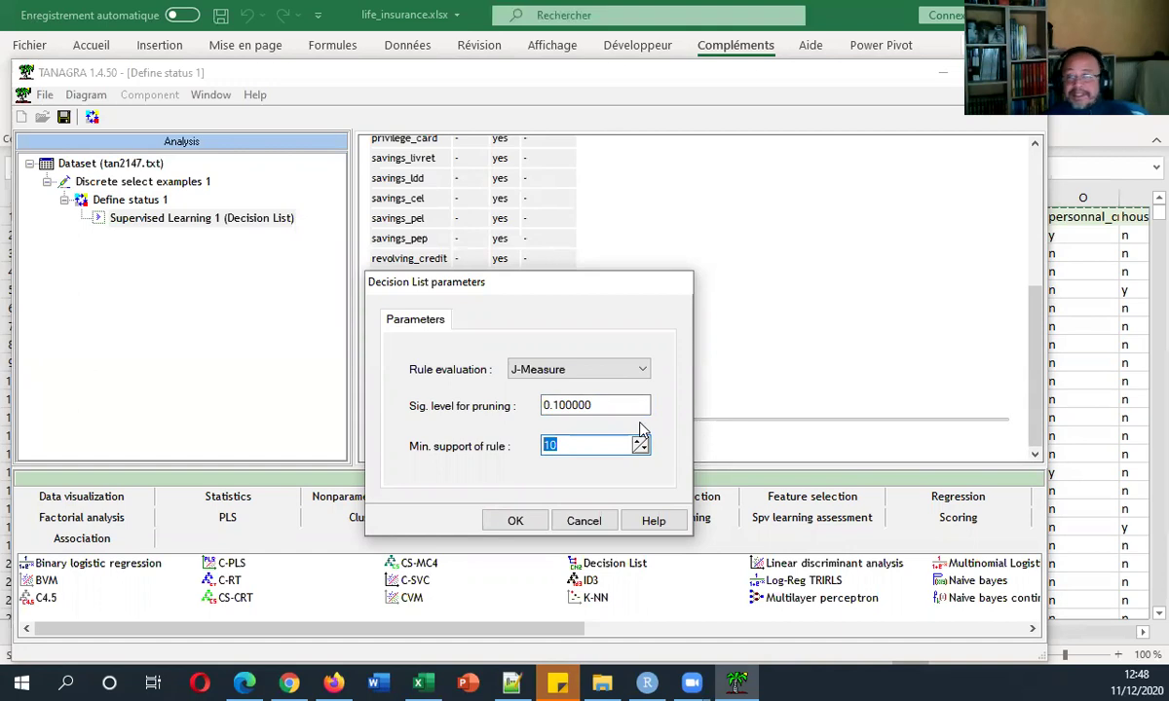
type("500")
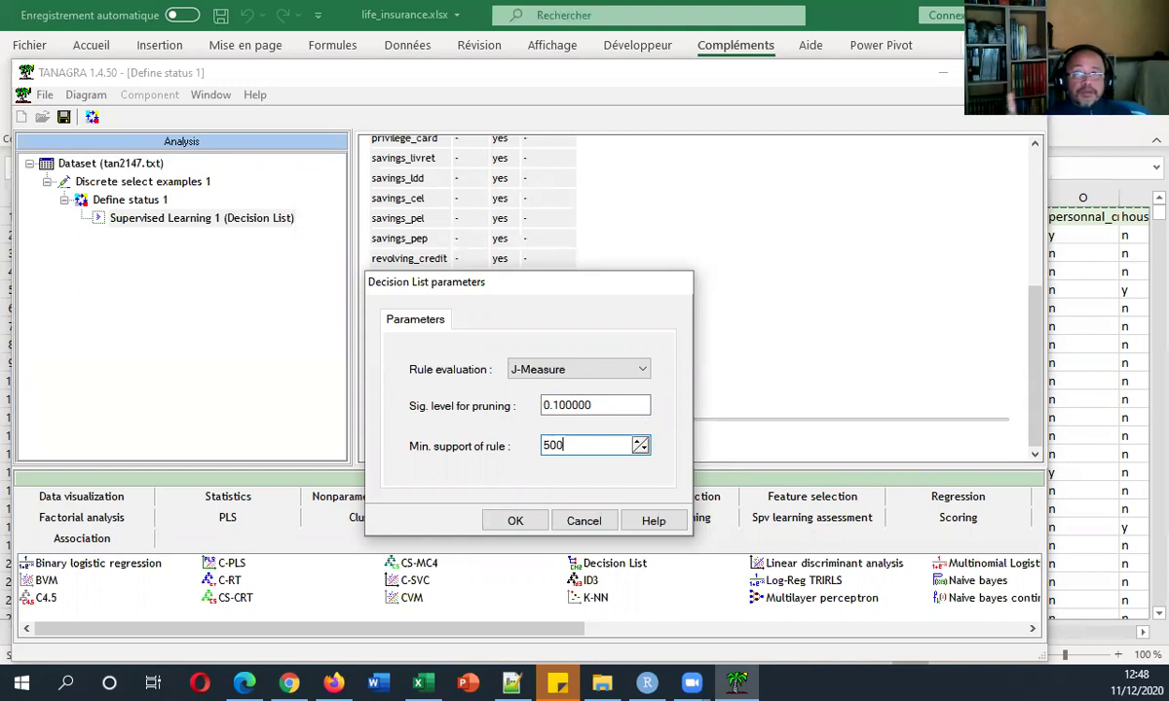
left_click(519, 521)
Step: Execute the Decision List component and examine its error rate, confusion matrix and full list of rules
left_click(209, 218)
scroll(635, 265, "down", 5)
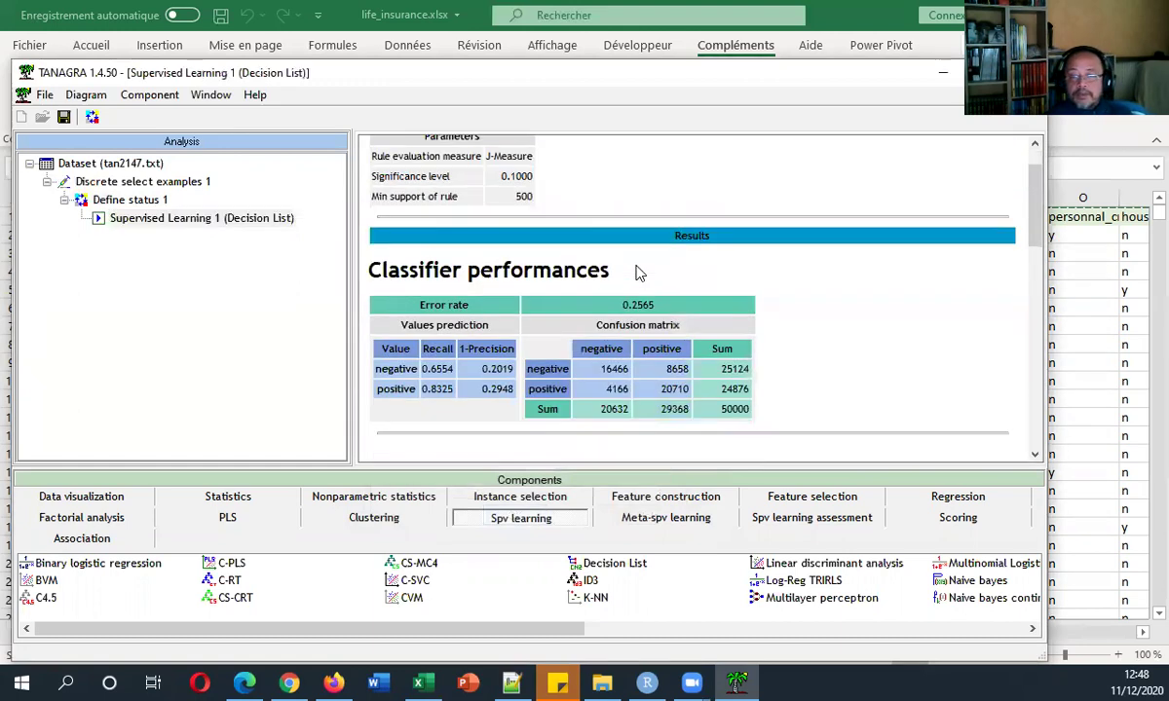
scroll(644, 263, "down", 2)
scroll(648, 258, "up", 4)
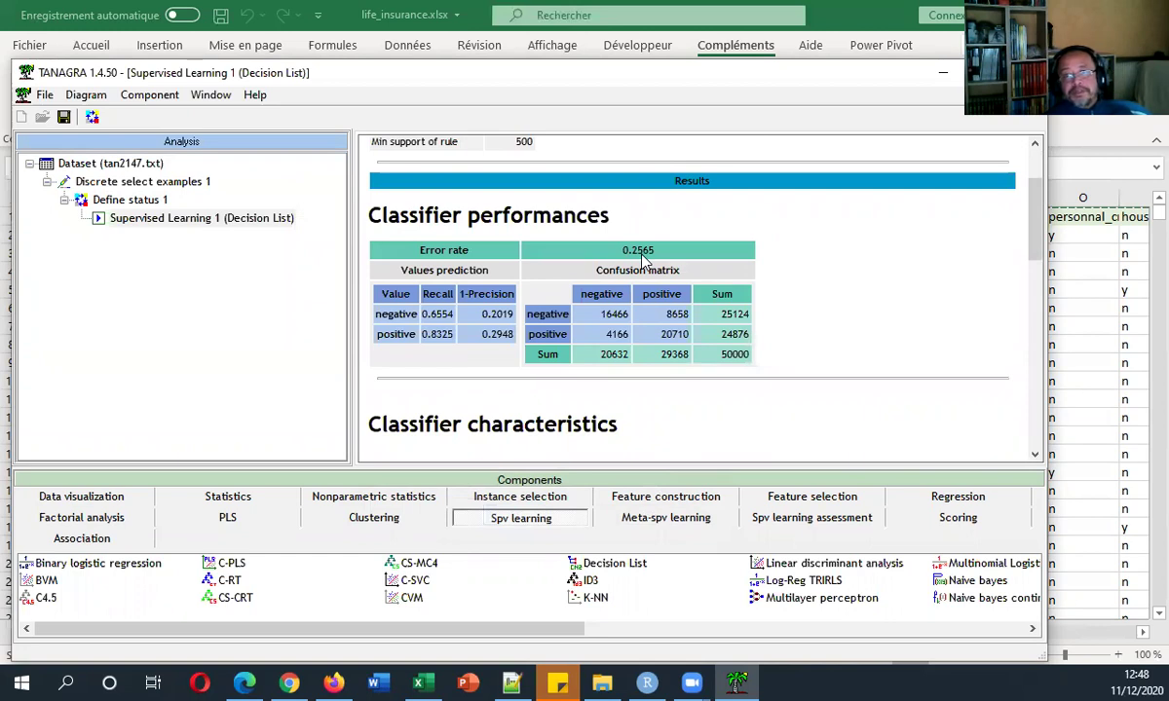
scroll(642, 261, "down", 4)
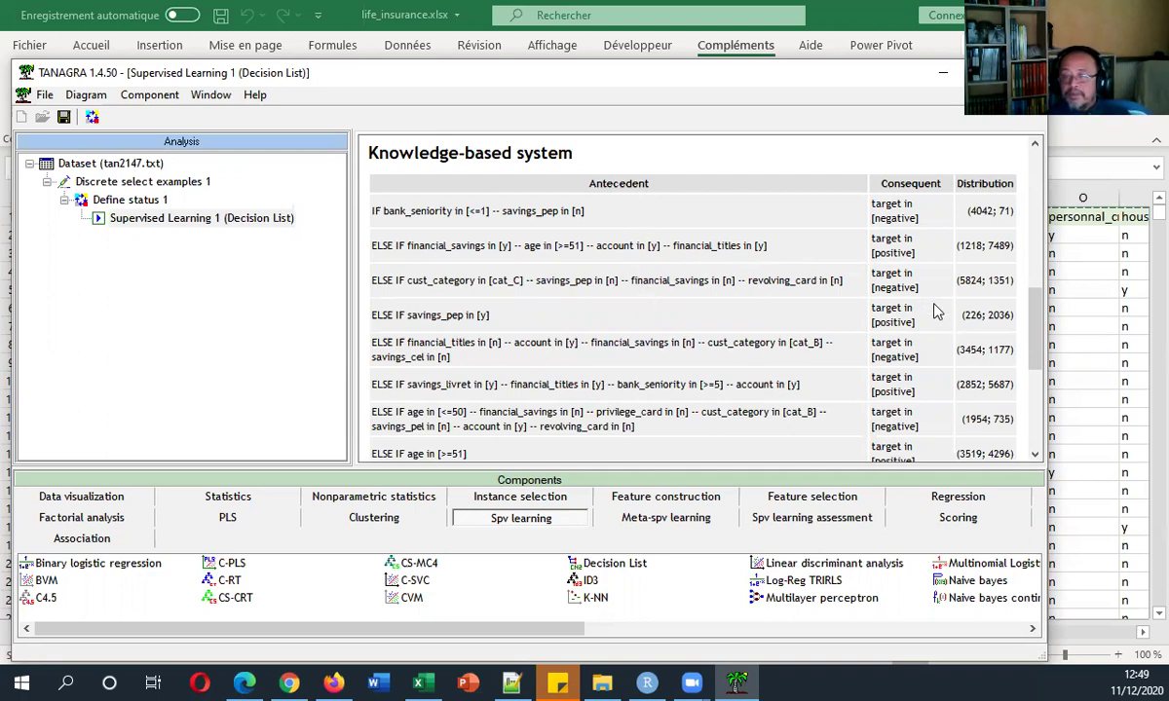
scroll(877, 317, "down", 5)
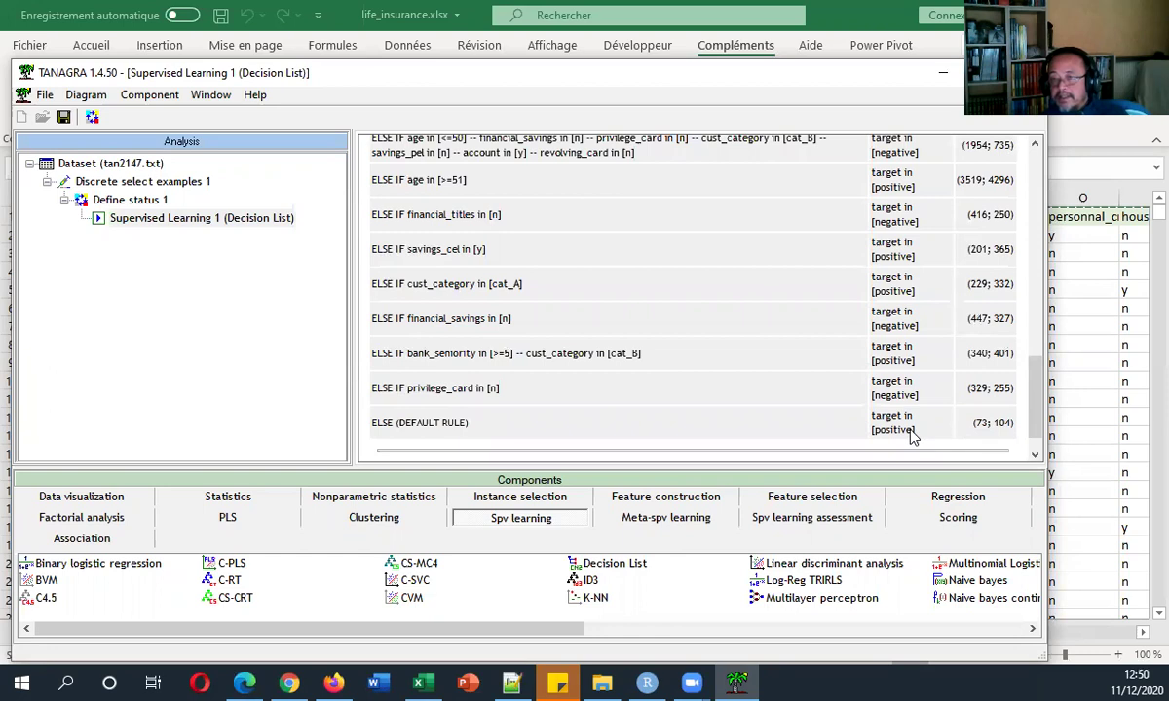
scroll(991, 435, "up", 10)
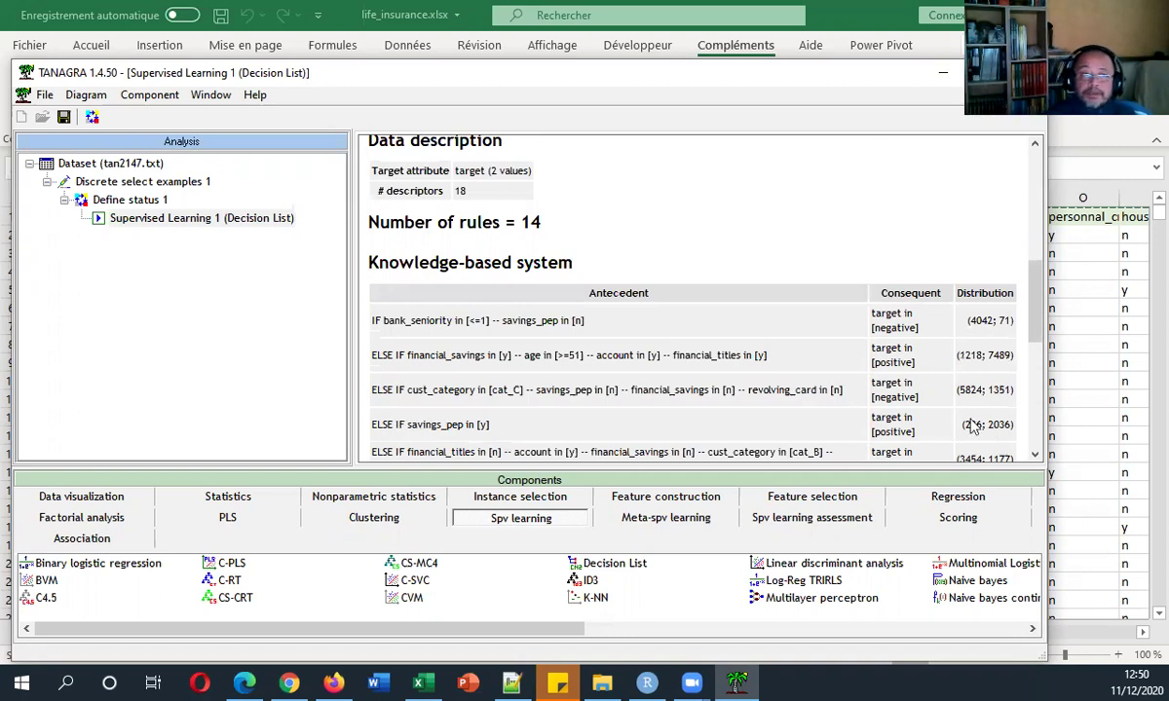
Step: Add a Define status component under Supervised Learning 1 (Decision List) and assign the target attribute as Target
left_click(97, 117)
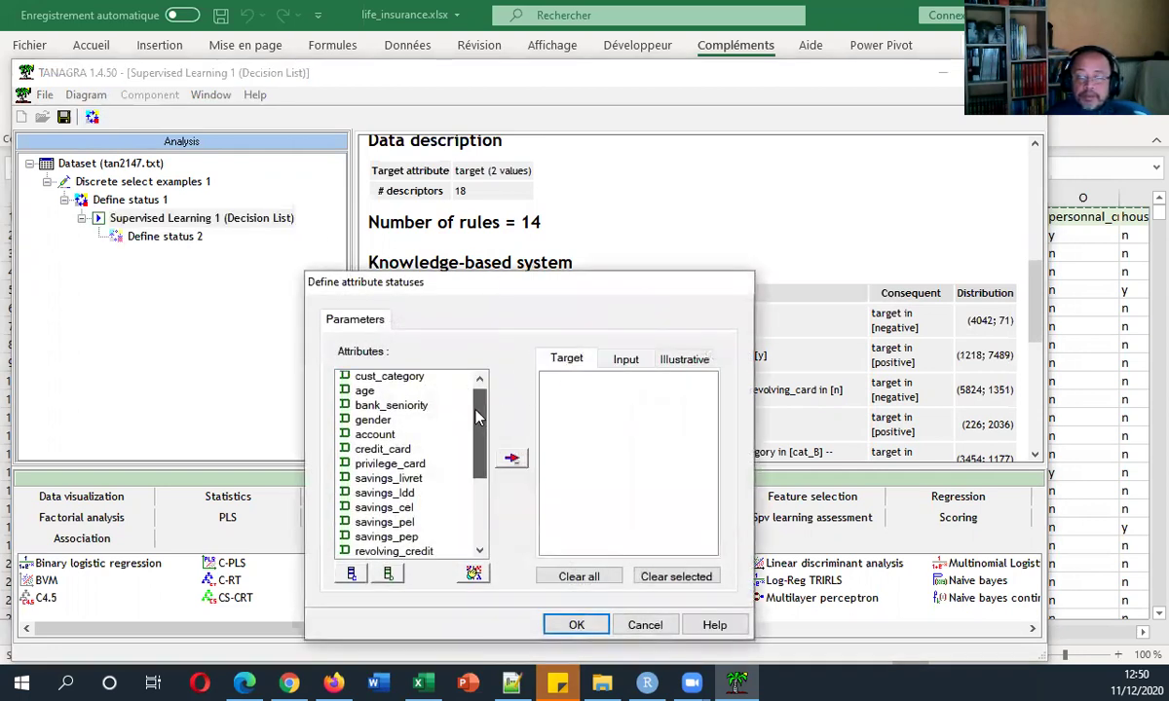
scroll(409, 477, "down", 3)
left_click(370, 511)
left_click(512, 458)
Step: Assign pred_SpvInstance_1 as Input, validate the attribute statuses and display the Define status 2 results
left_click(625, 360)
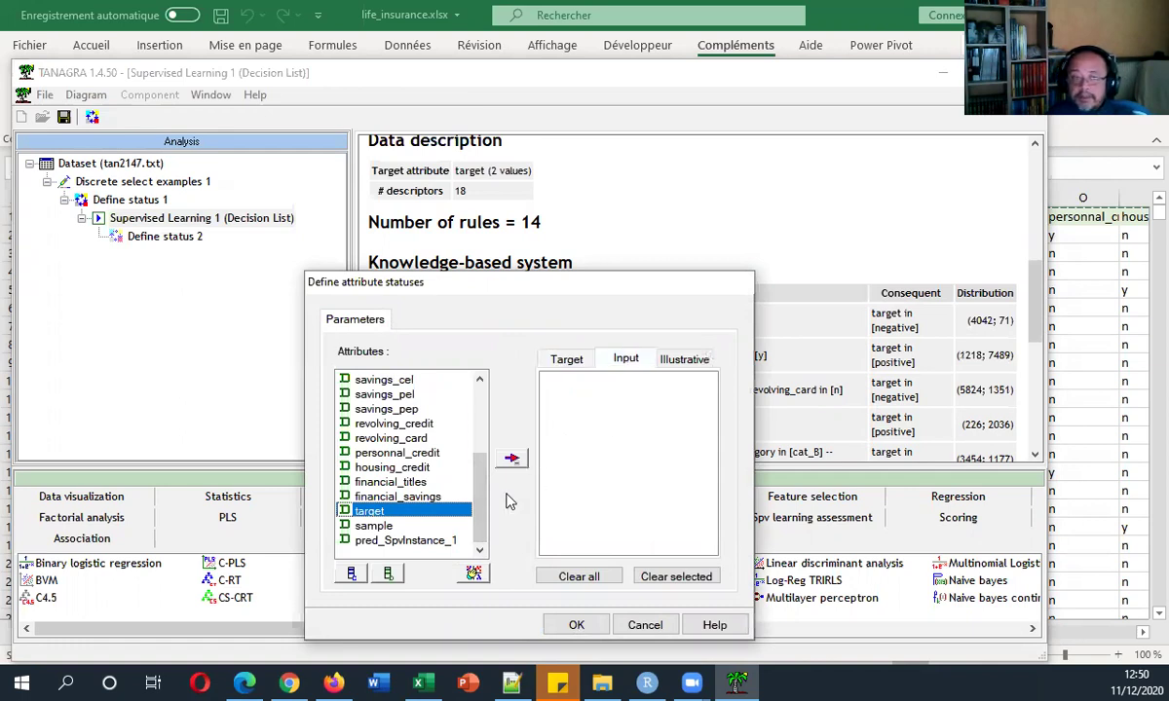
left_click(409, 539)
left_click(511, 458)
left_click(573, 361)
left_click(627, 361)
left_click(568, 360)
left_click(622, 359)
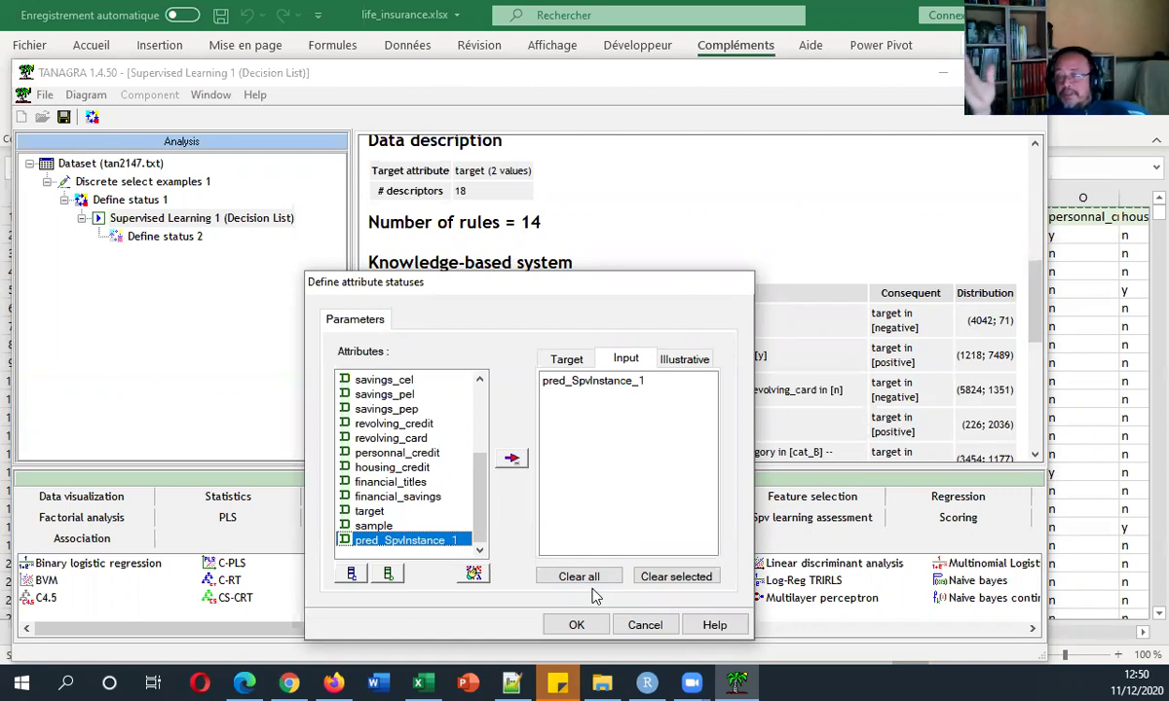
left_click(579, 624)
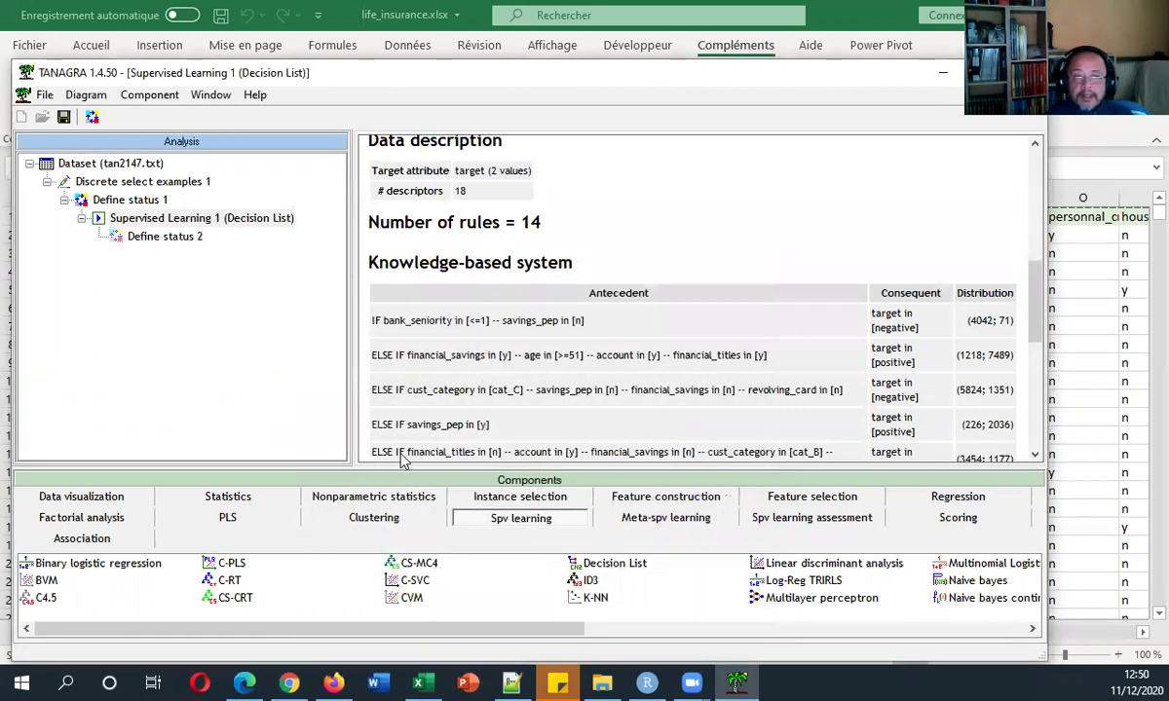
left_click(162, 237)
scroll(604, 322, "down", 5)
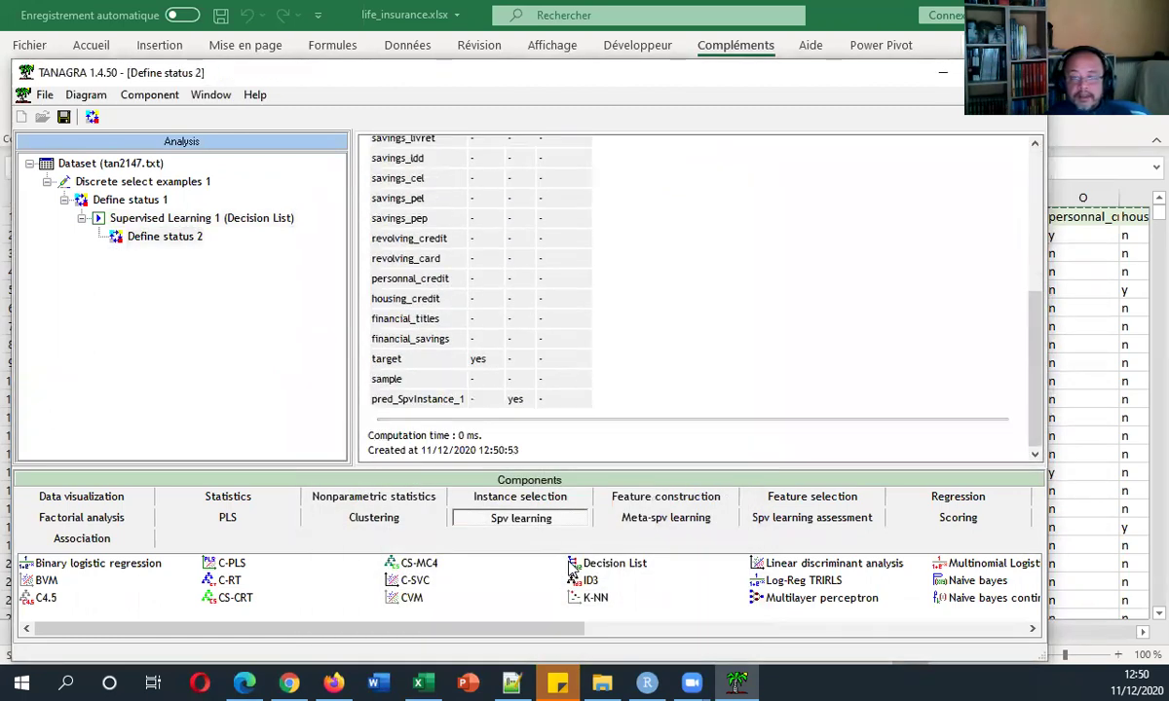
Step: Add a Test component under Define status 2, evaluate it on the unselected examples and display its results
left_click(789, 518)
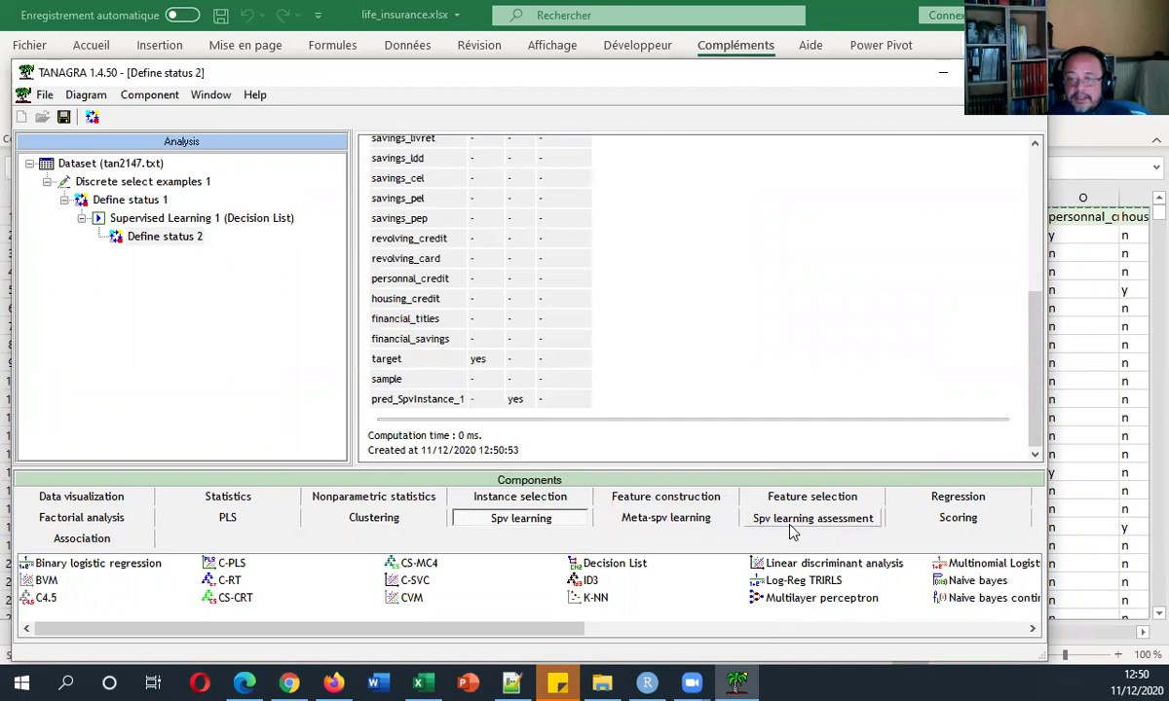
left_click_drag(187, 268, 168, 239)
left_click(167, 257)
right_click(168, 258)
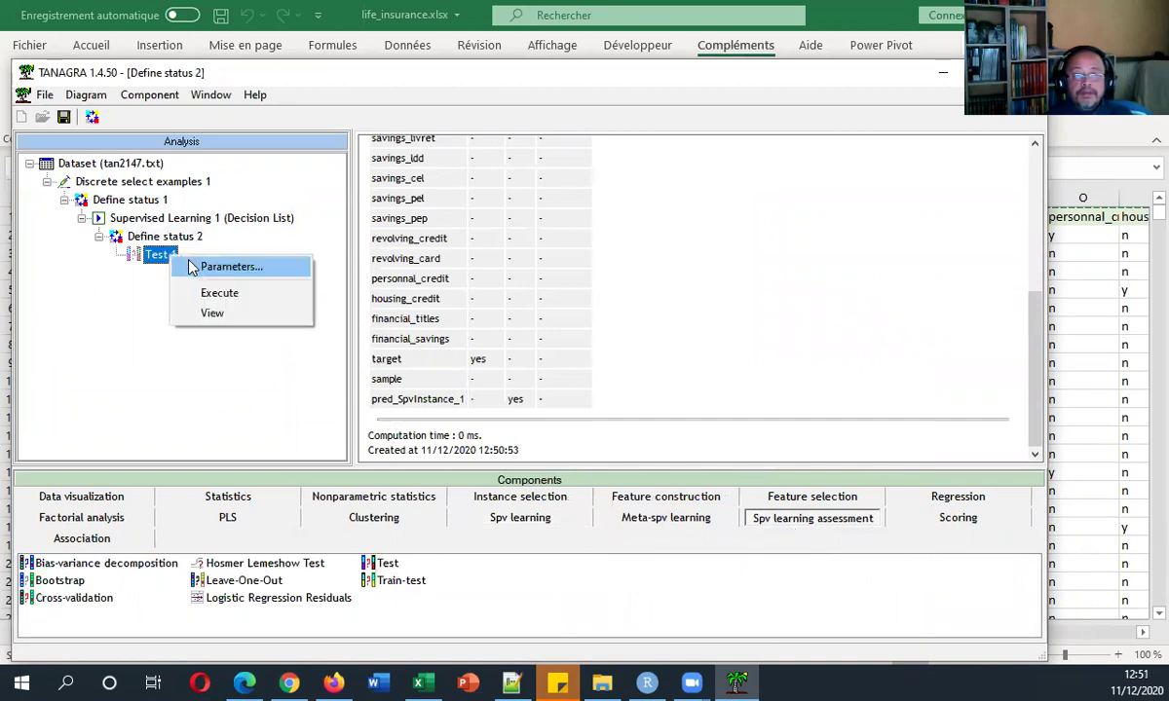
left_click(195, 259)
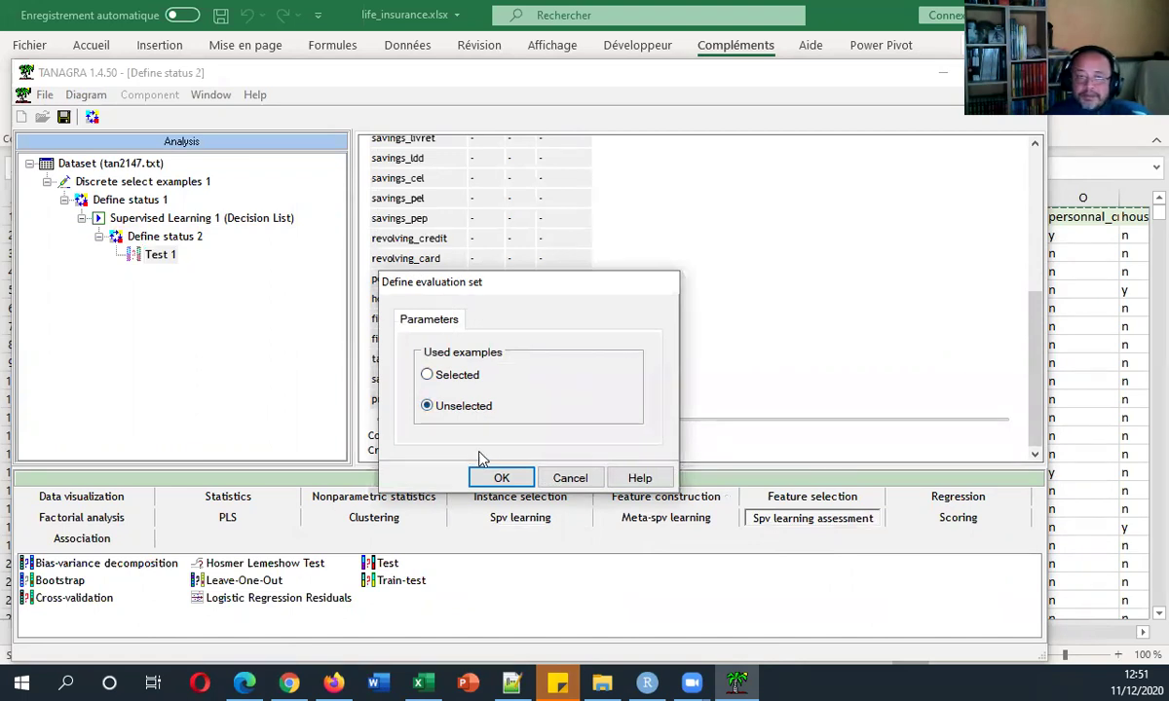
left_click(496, 476)
double_click(160, 254)
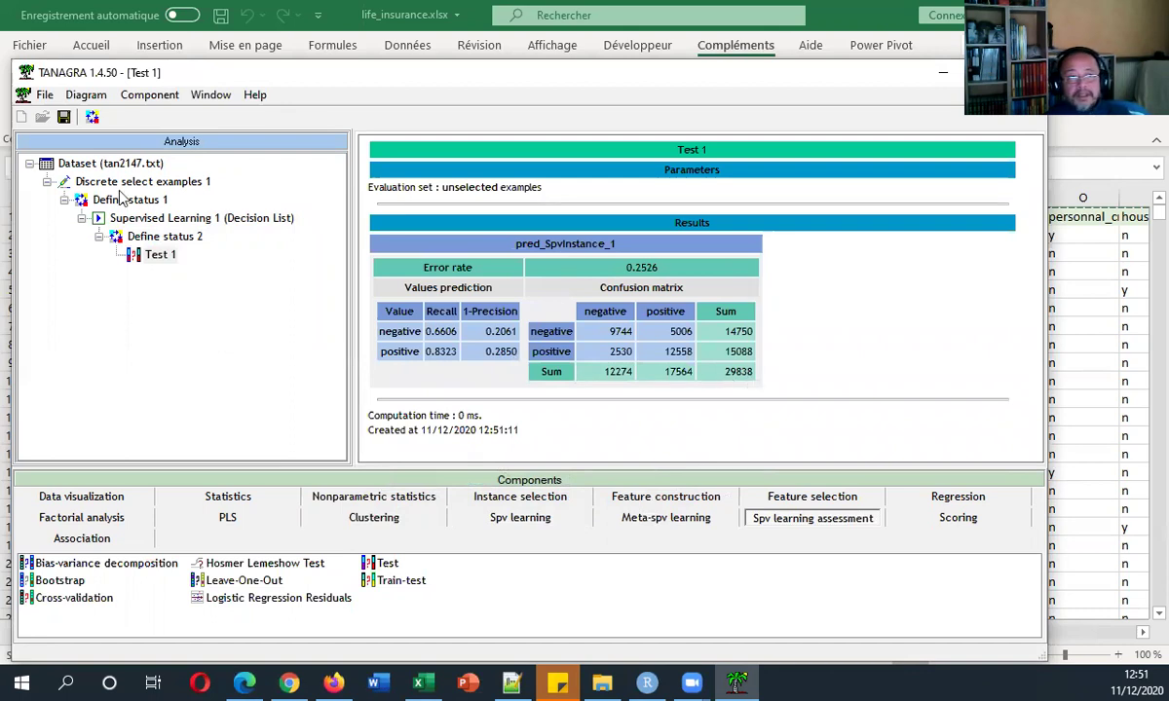
Step: Compare the Decision List's error rate and confusion matrix on the training sample with the Test 1 results
double_click(148, 216)
scroll(711, 263, "up", 4)
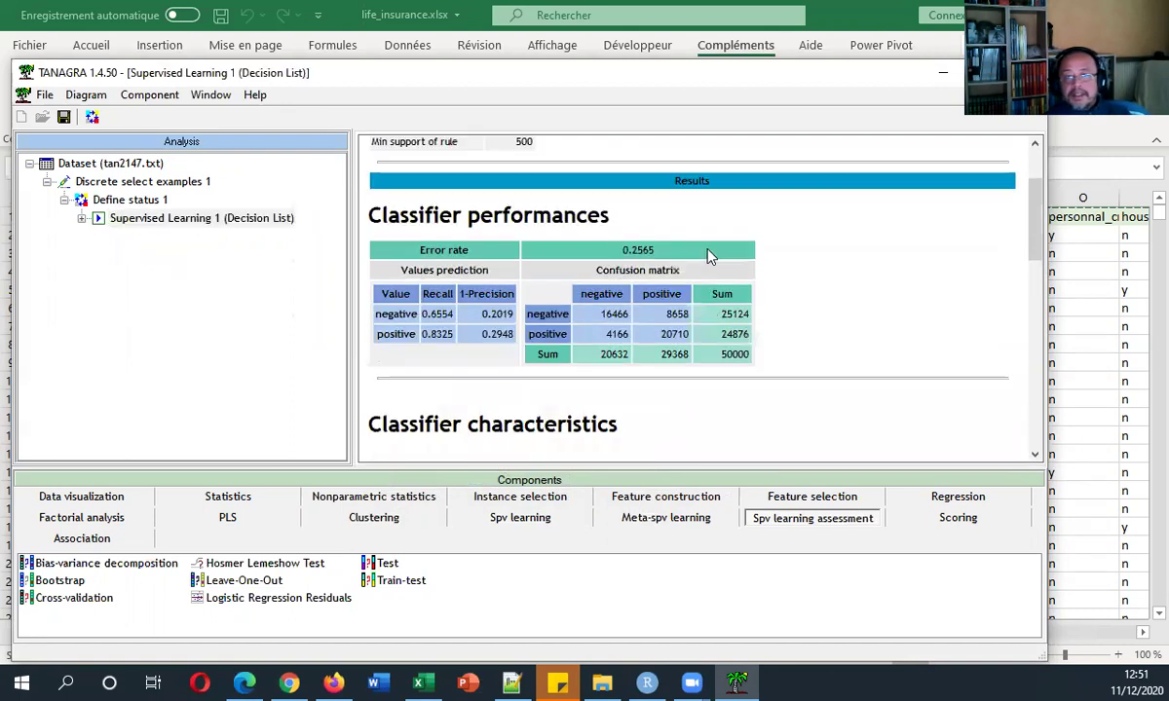
scroll(709, 256, "up", 1)
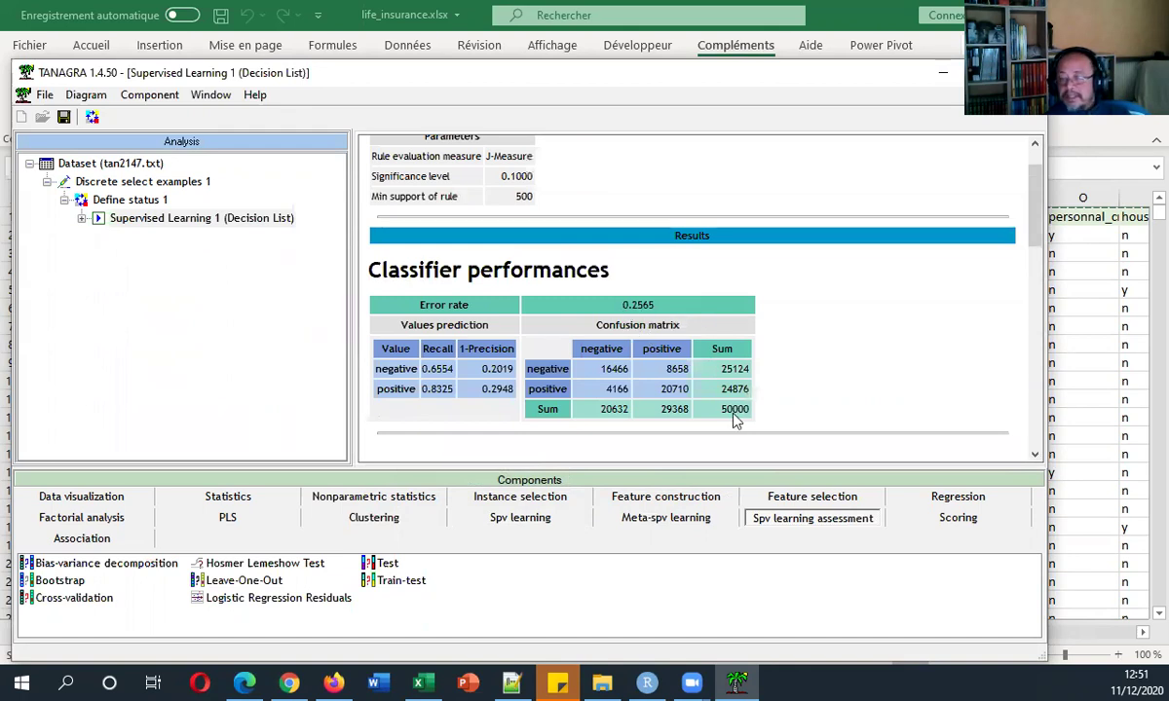
double_click(113, 217)
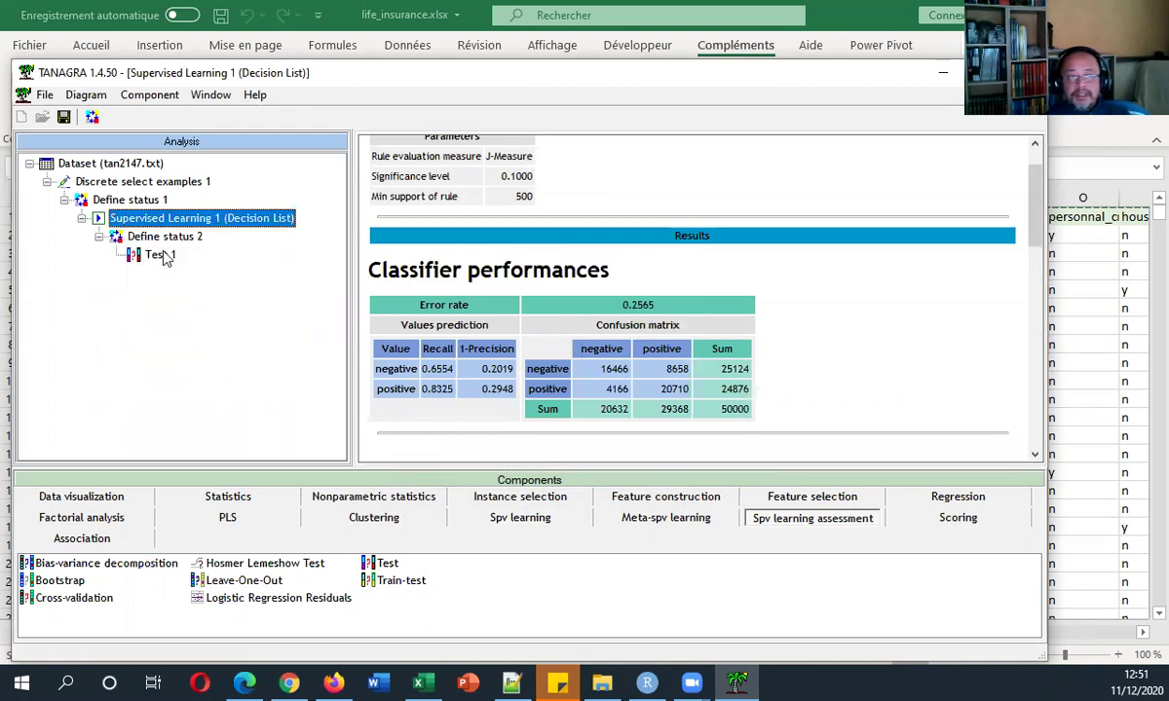
double_click(161, 254)
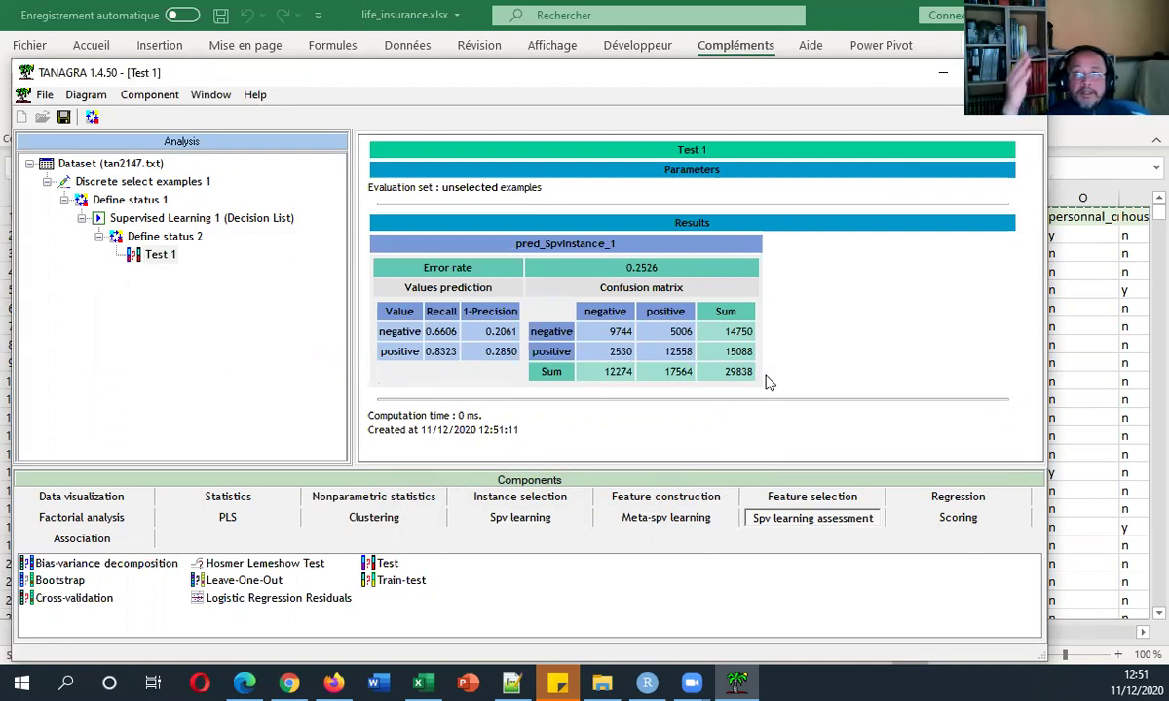
Step: Add a Rule Induction supervised learning component under Define status 1 with a minimum rule support of 500
left_click(516, 517)
left_click(869, 628)
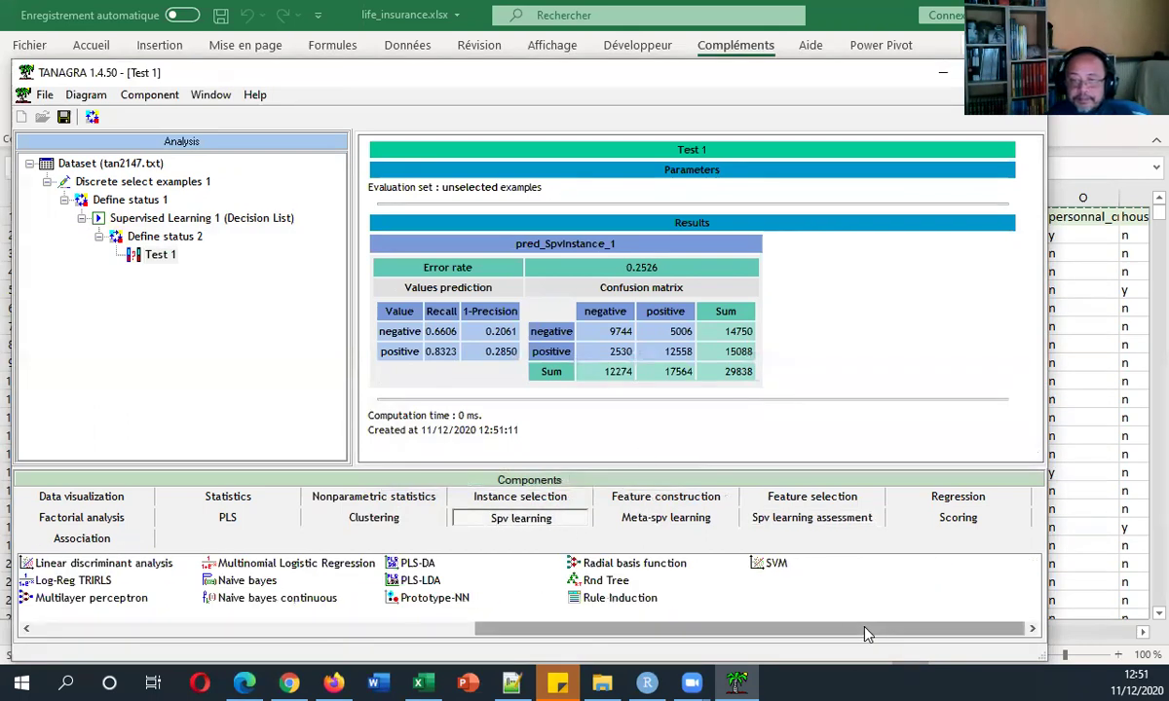
left_click_drag(628, 598, 161, 199)
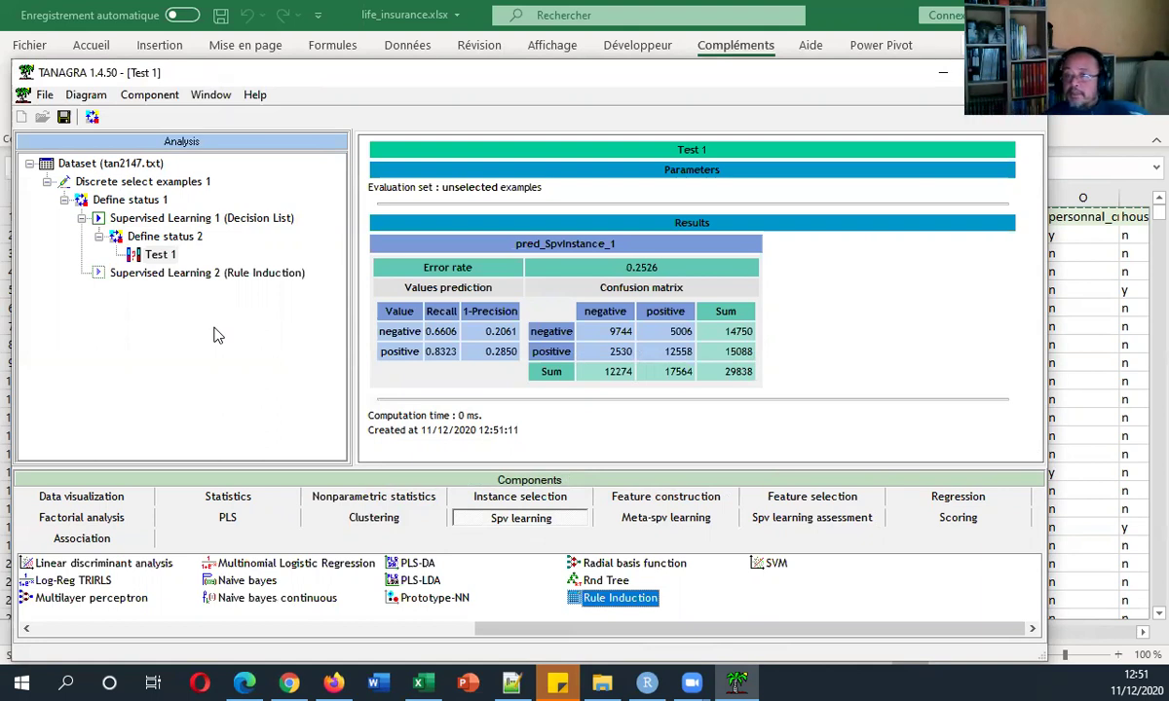
left_click(207, 274)
right_click(207, 278)
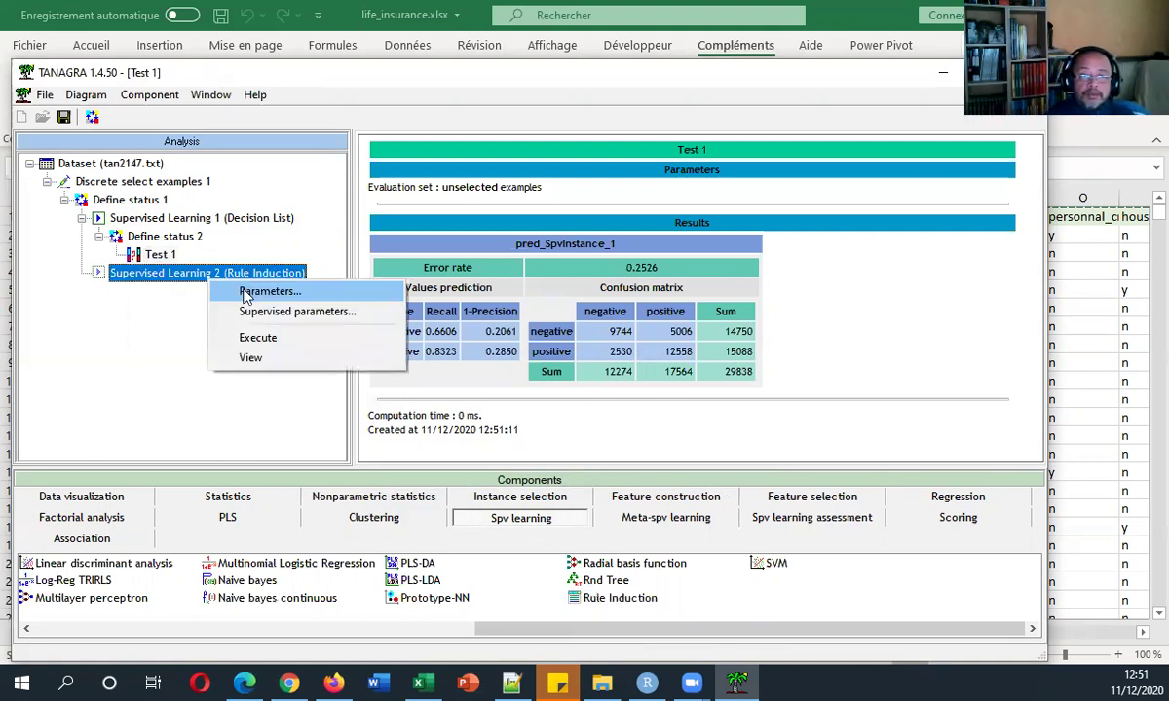
left_click(245, 310)
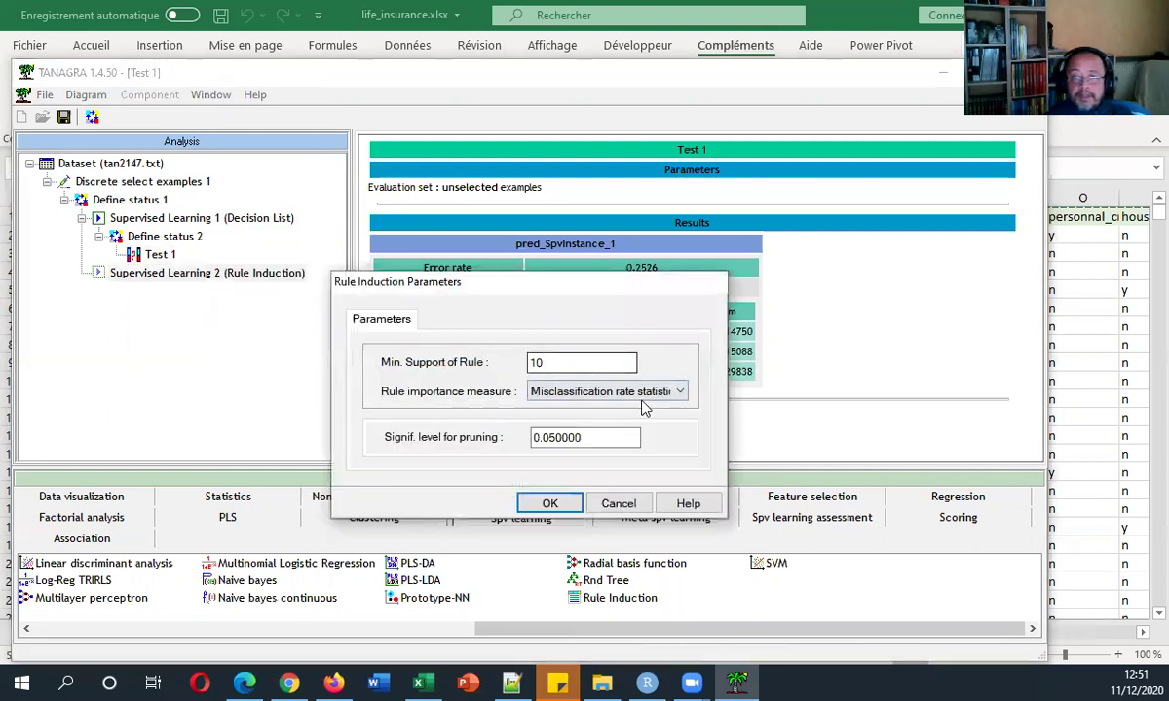
left_click_drag(581, 370, 487, 375)
type("500")
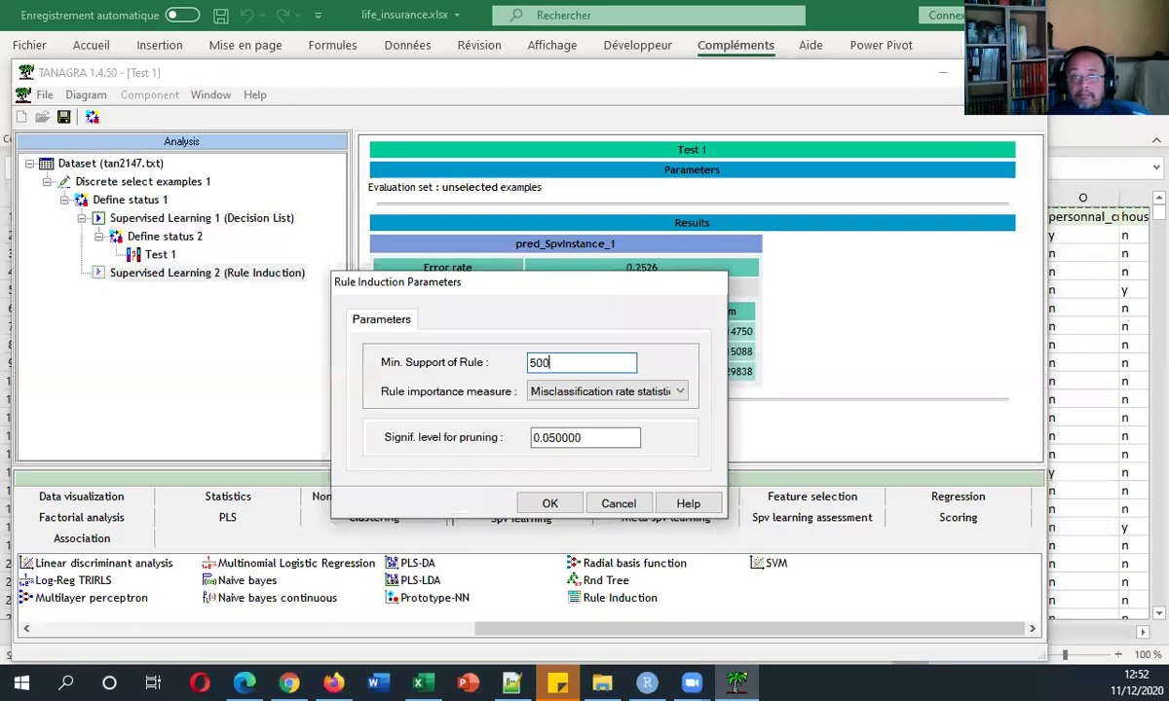
left_click(550, 504)
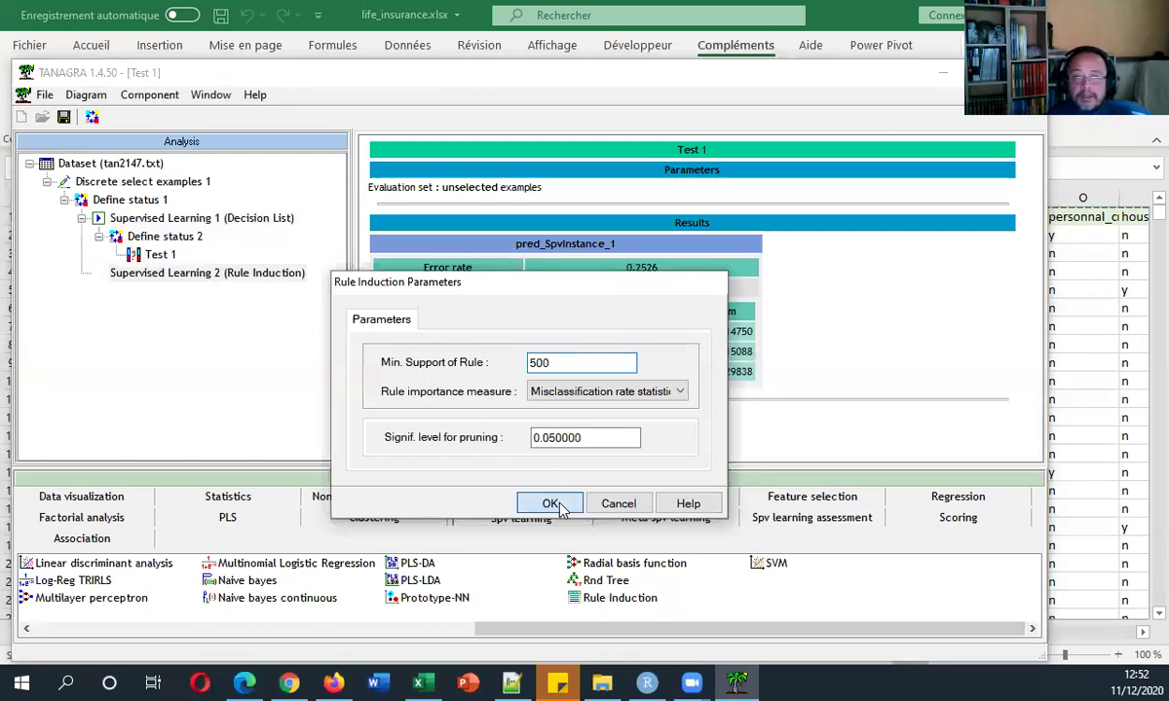
Step: Execute the Rule Induction component and examine its classifier performance and induced rules
left_click(224, 277)
double_click(224, 277)
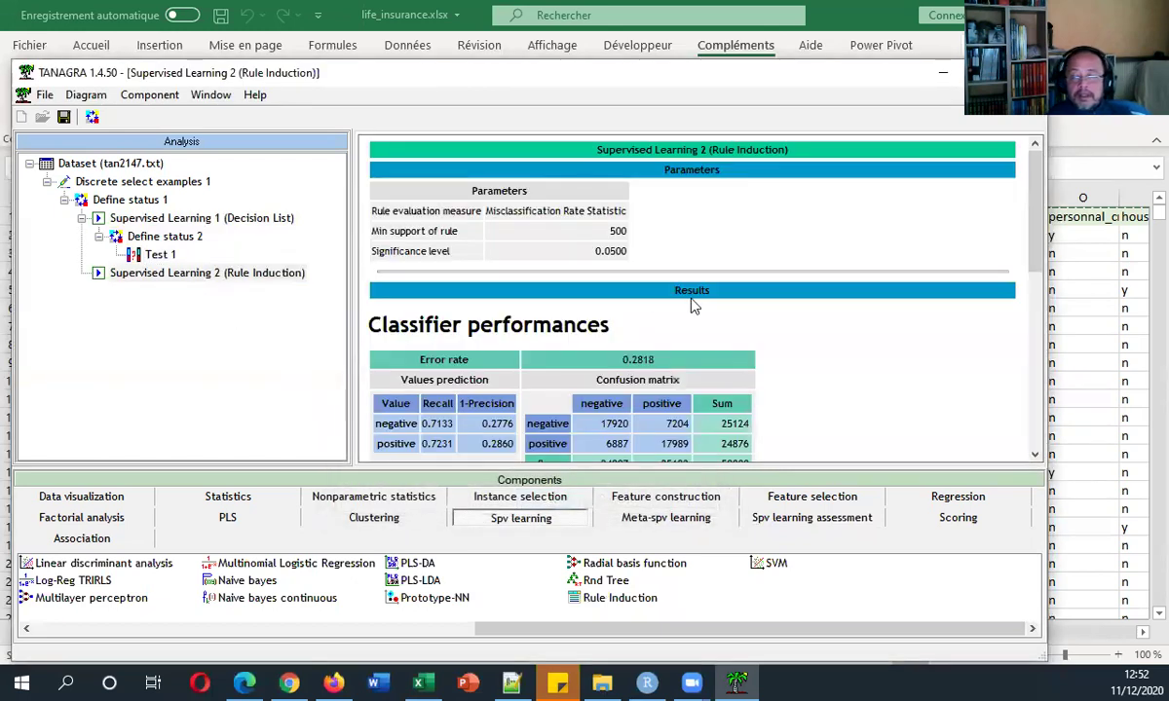
scroll(696, 308, "down", 6)
scroll(696, 310, "down", 3)
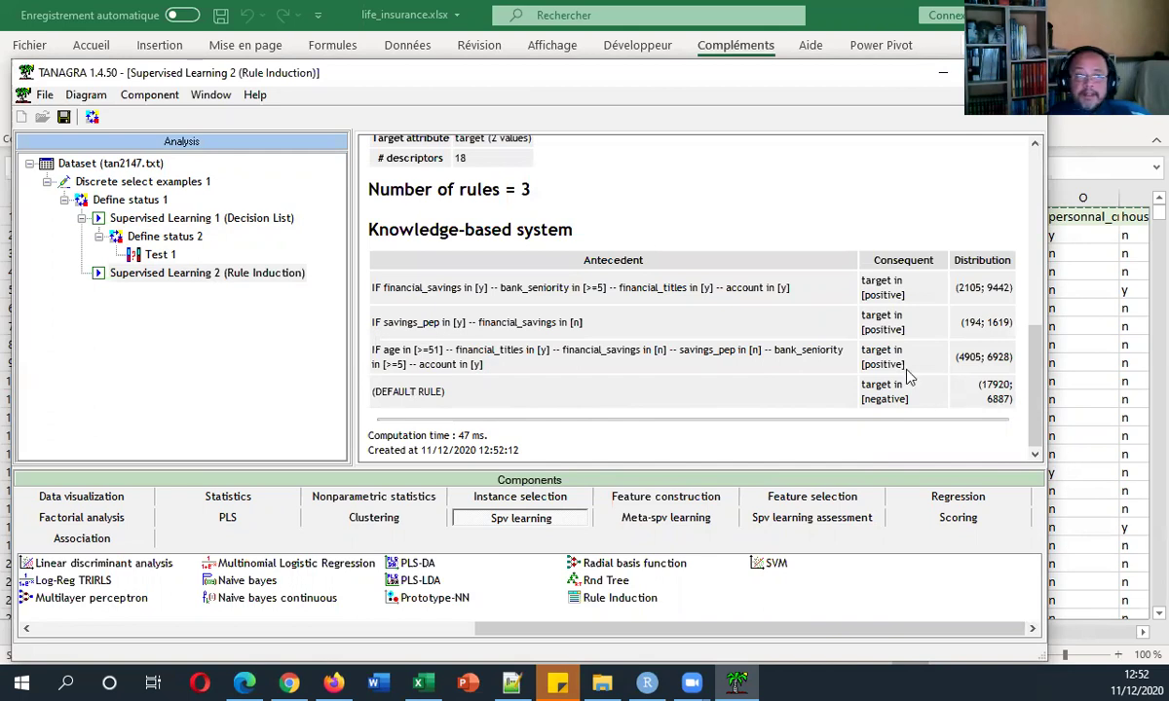
Step: Copy the Define status 2 branch with its test under Supervised Learning 2 (Rule Induction)
left_click(177, 242)
left_click_drag(177, 241, 183, 278)
scroll(687, 209, "up", 3)
scroll(692, 209, "up", 4)
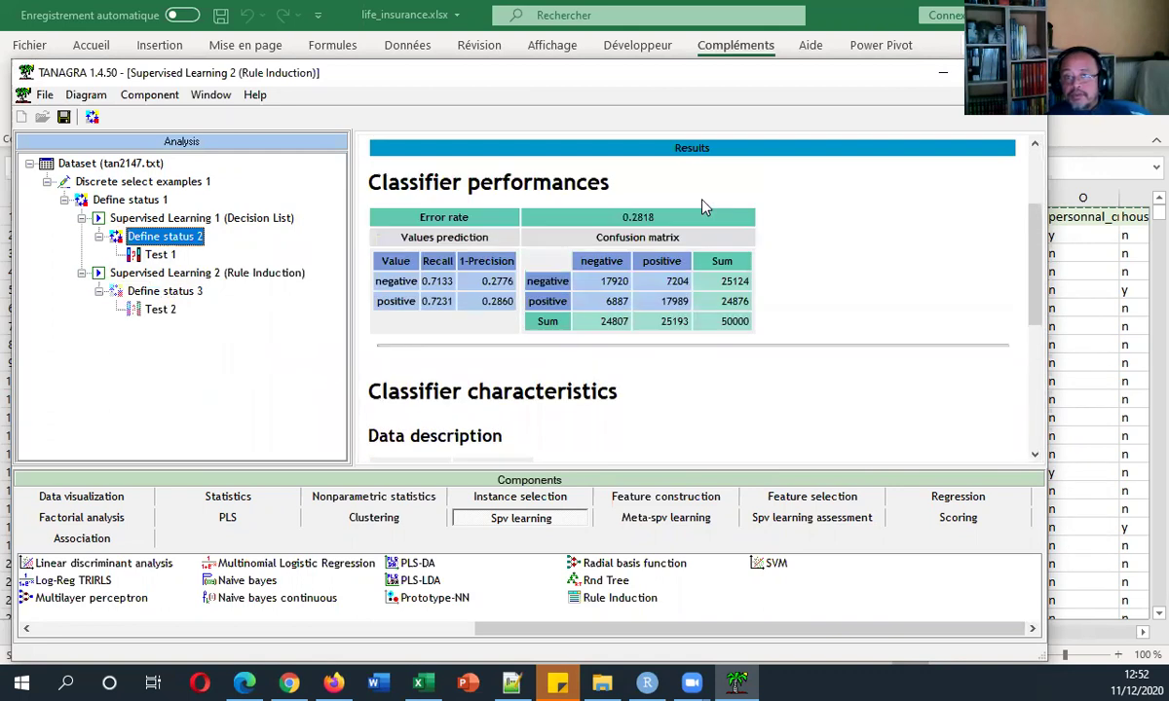
Step: Assign the target attribute as Target in the Define status 3 component
right_click(184, 289)
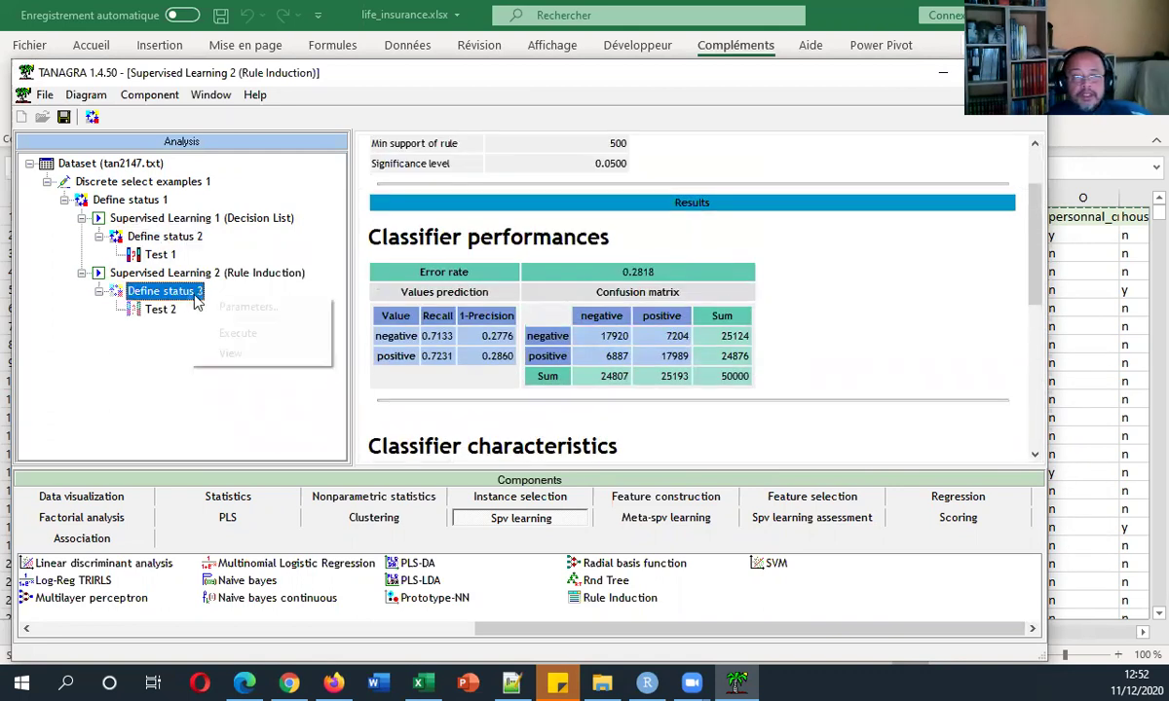
left_click(228, 303)
left_click(575, 365)
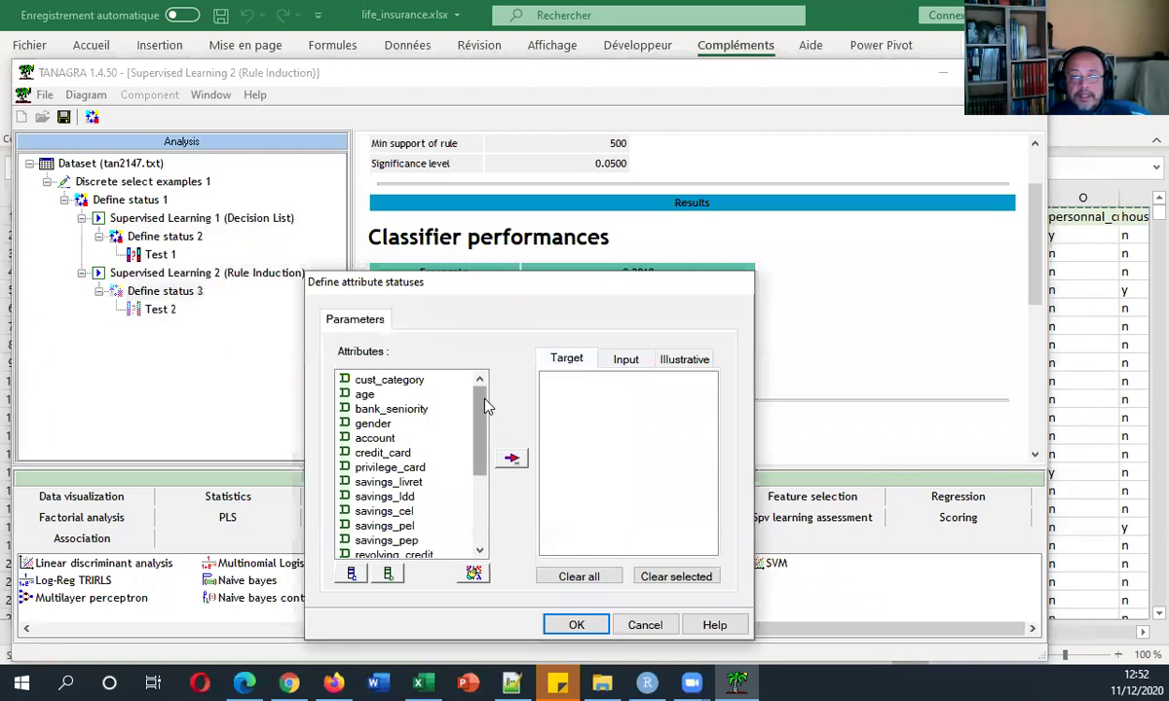
left_click_drag(485, 404, 443, 529)
left_click(404, 512)
left_click(512, 460)
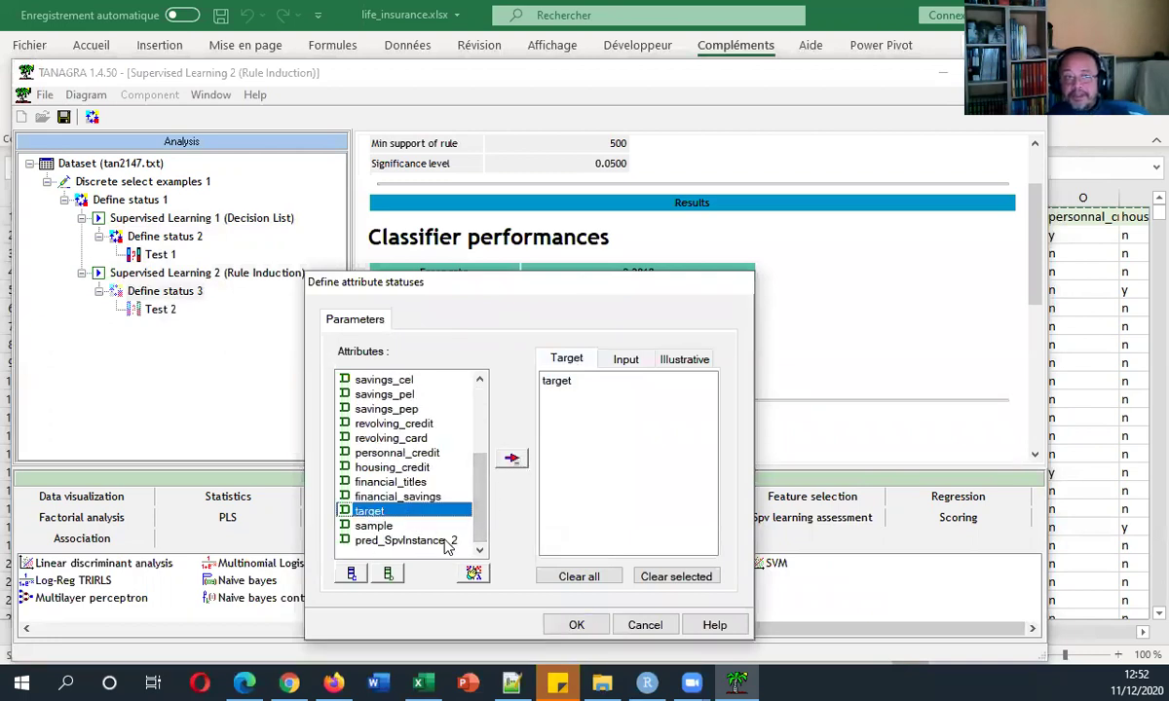
Step: Assign pred_SpvInstance_2 as Input and validate the Define status 3 attribute statuses
left_click(446, 543)
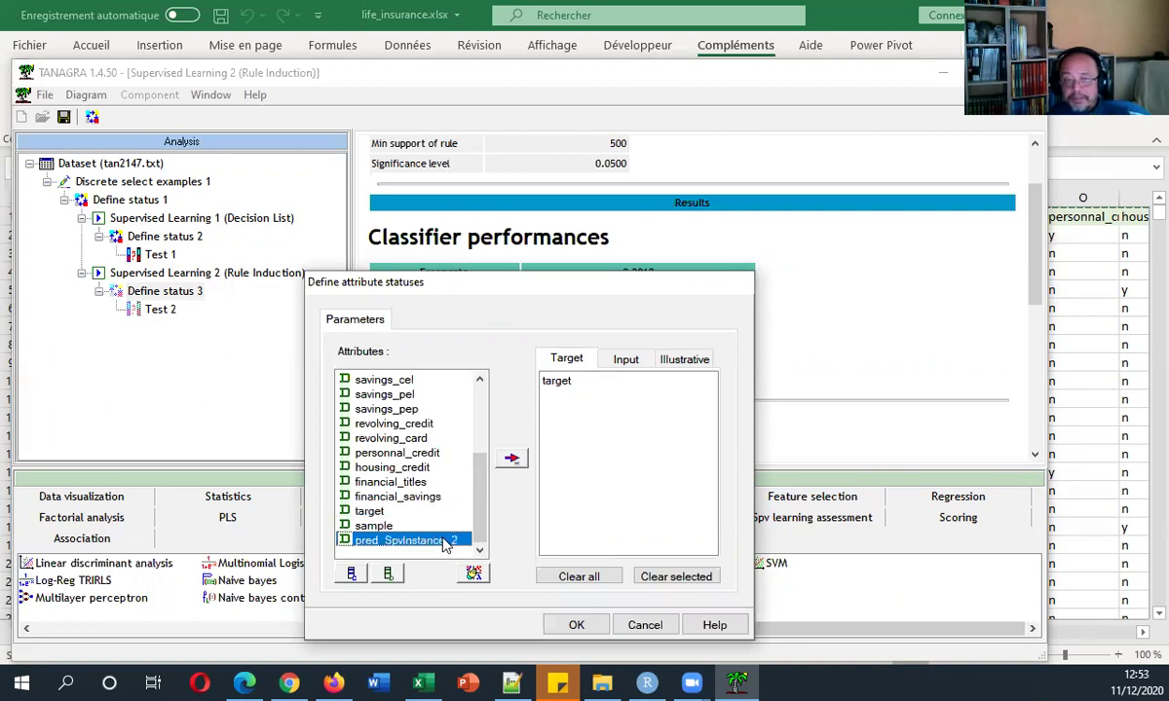
left_click(620, 360)
left_click(512, 458)
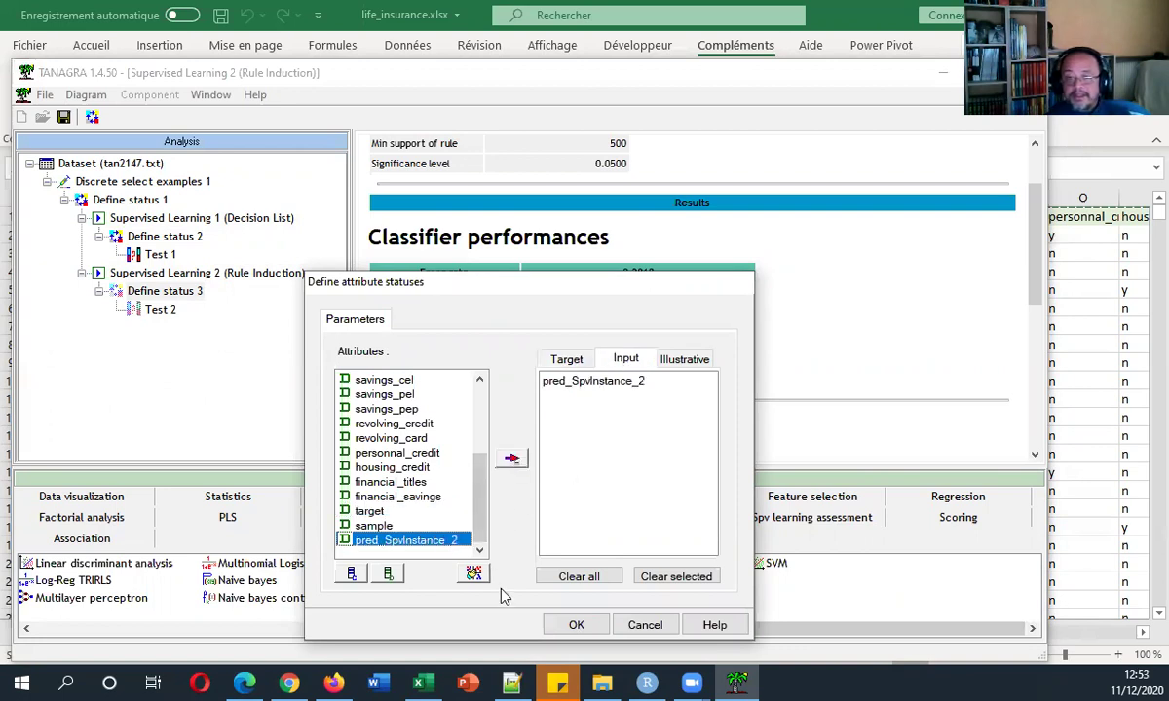
left_click(577, 625)
Step: Execute Test 2, compare its error rate with the Test 1 results and reopen the Decision List report
double_click(155, 310)
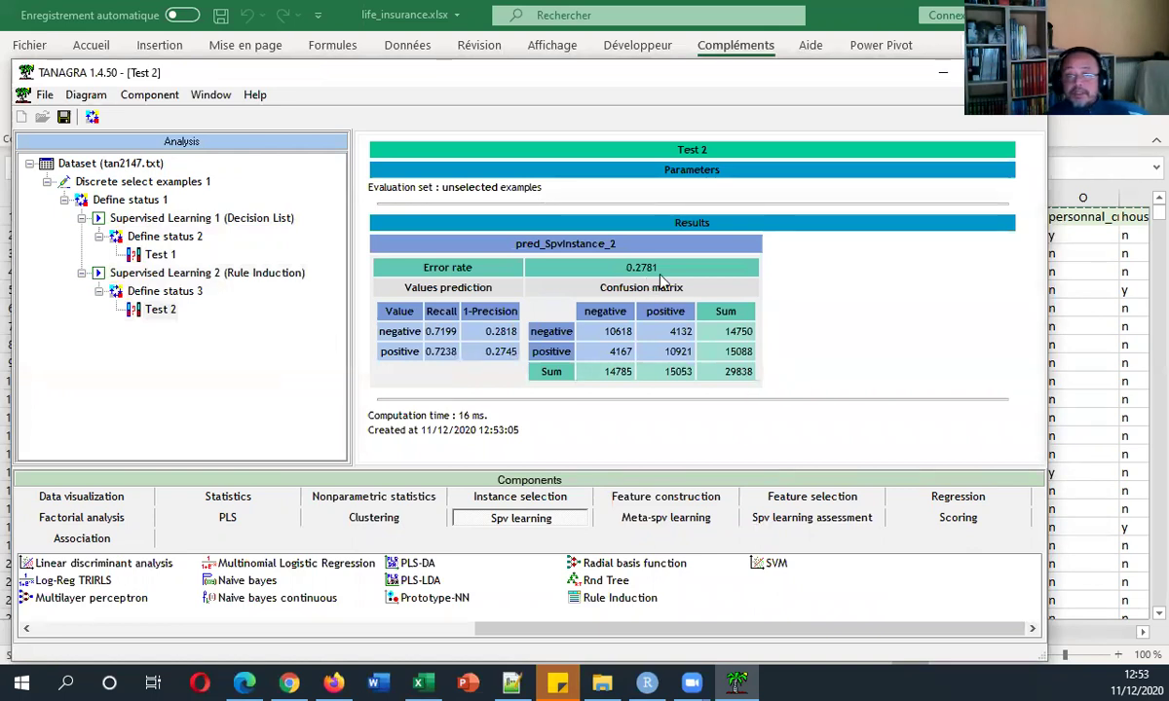
left_click(154, 254)
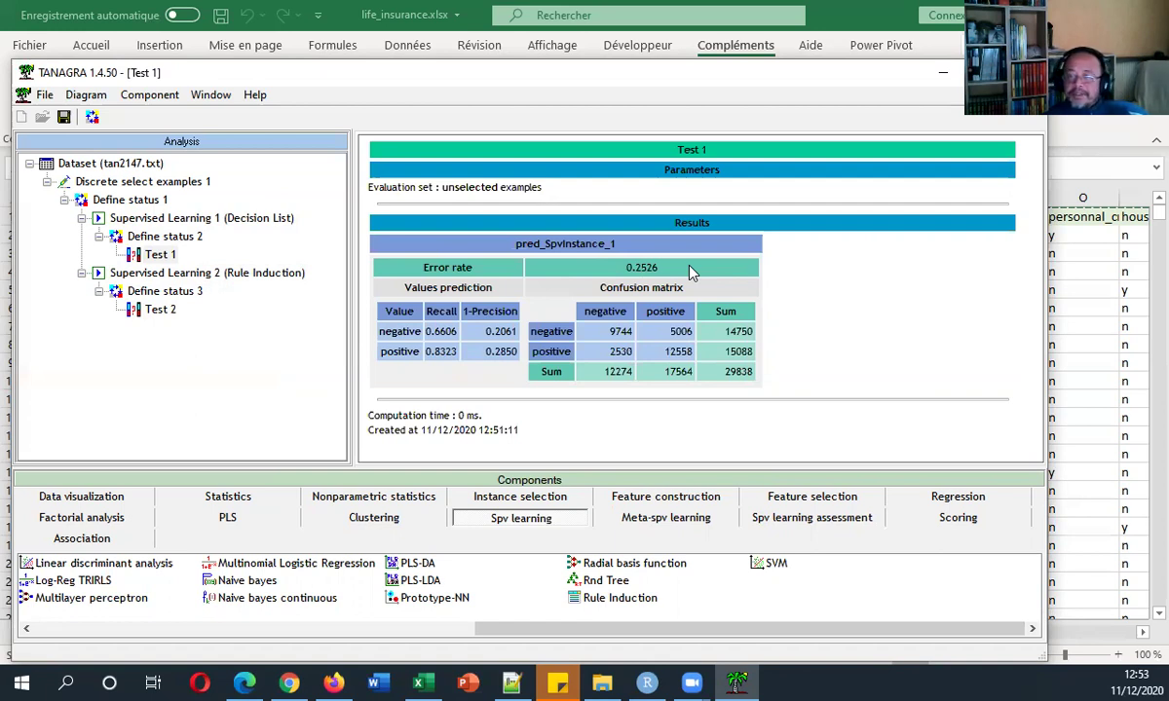
left_click(226, 211)
double_click(226, 215)
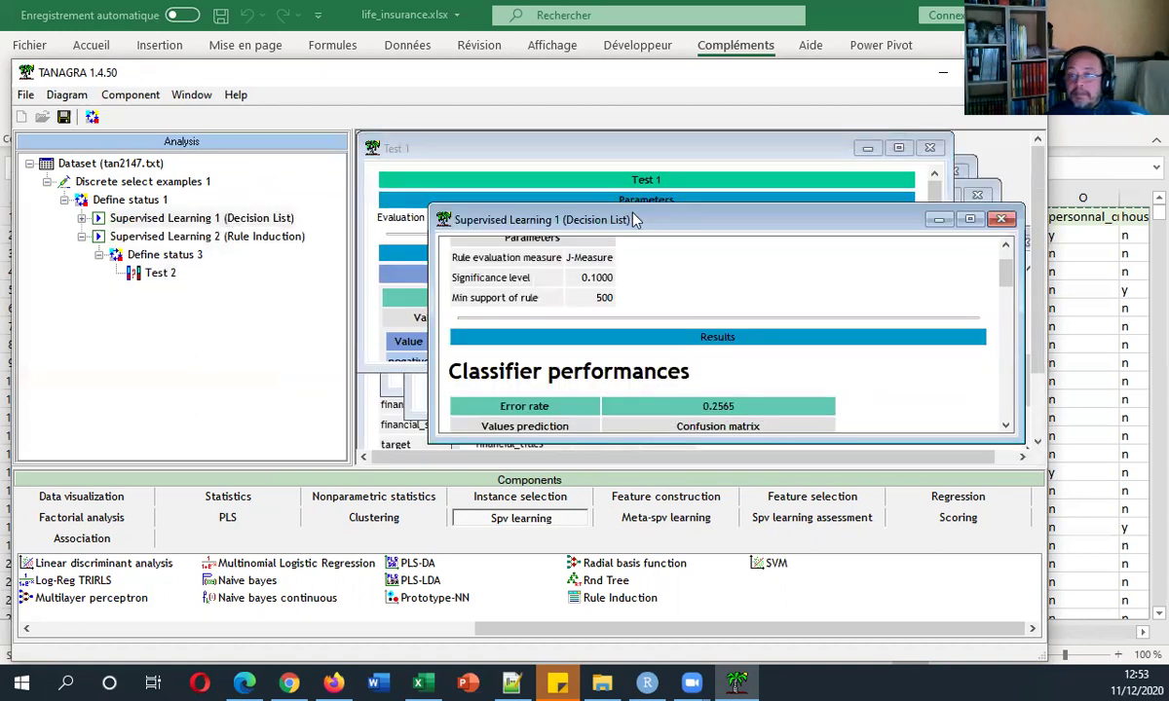
Step: Maximize the Supervised Learning 1 (Decision List) report and examine its induced IF–ELSE IF rules
double_click(604, 219)
scroll(652, 258, "down", 10)
scroll(655, 263, "down", 3)
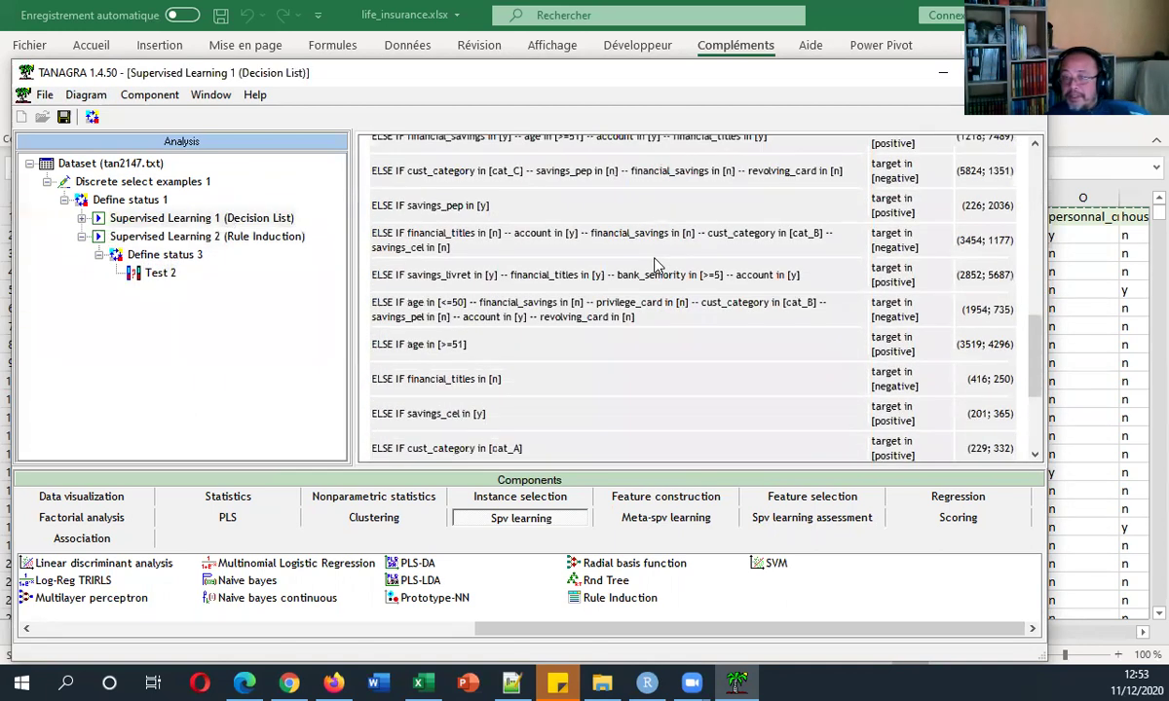
scroll(657, 265, "down", 2)
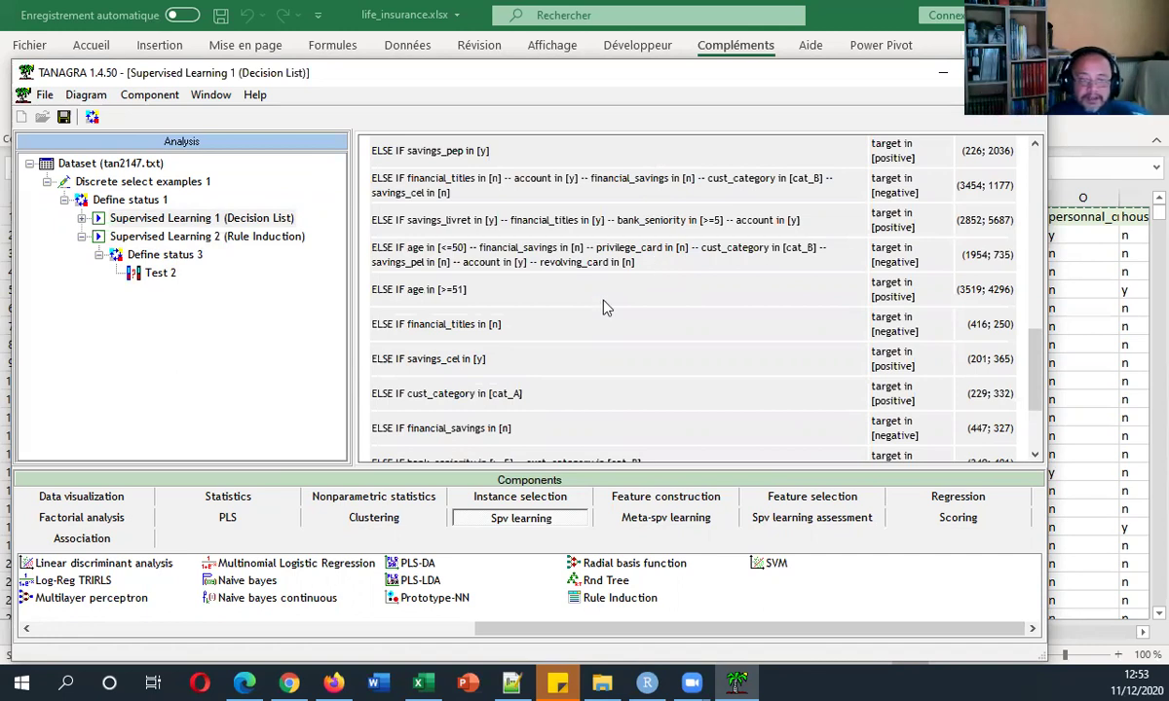
Step: Switch to Chrome and return the induction_regles_predictives.pdf course slides to the title slide
left_click(289, 682)
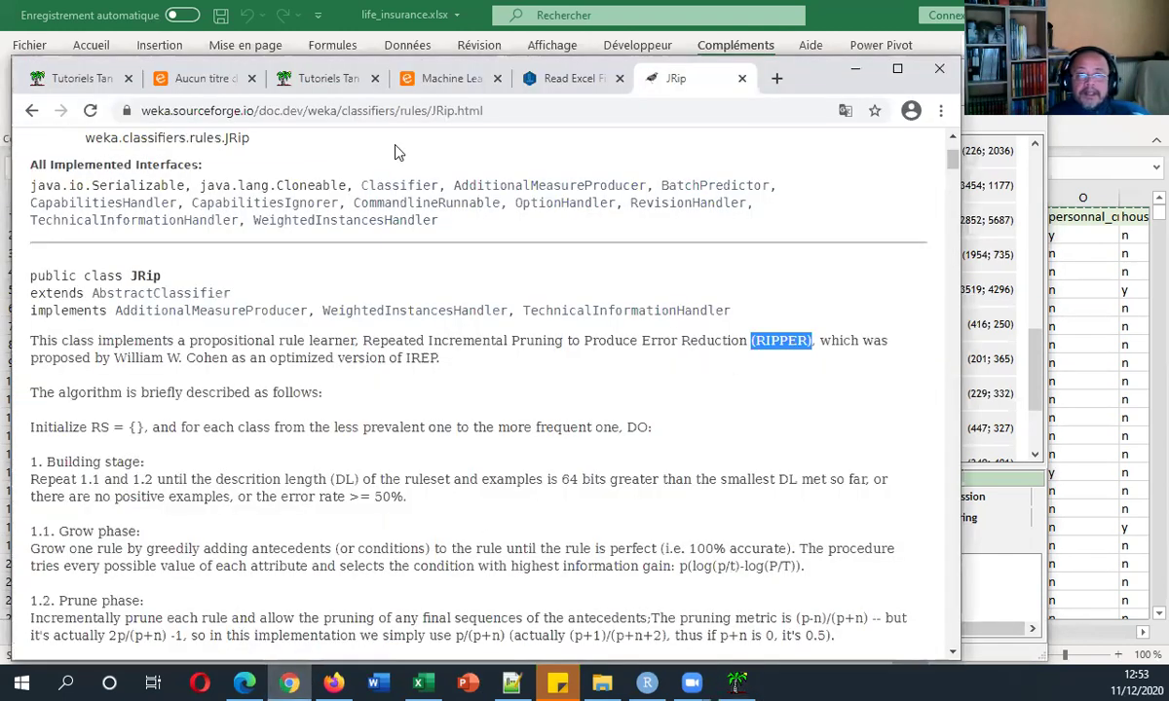
left_click(200, 78)
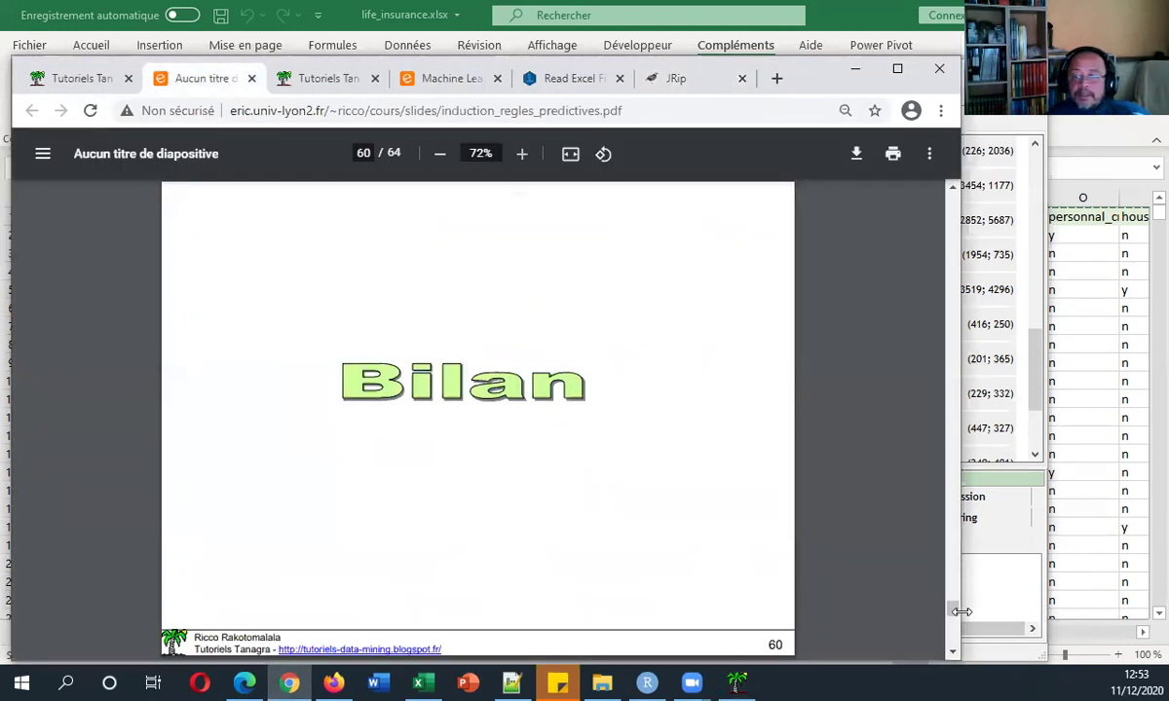
left_click_drag(961, 612, 954, 195)
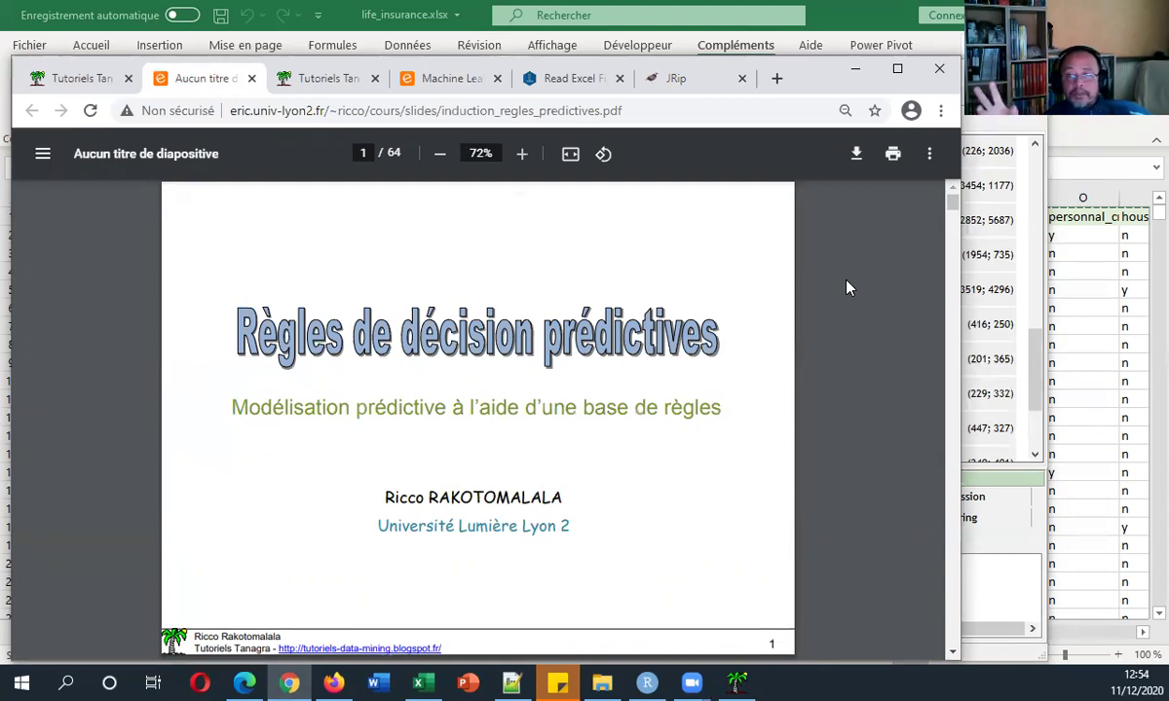
Step: Review the Induction de Règles Prédictives post on the Tanagra tutorial blog from its heading
left_click(419, 85)
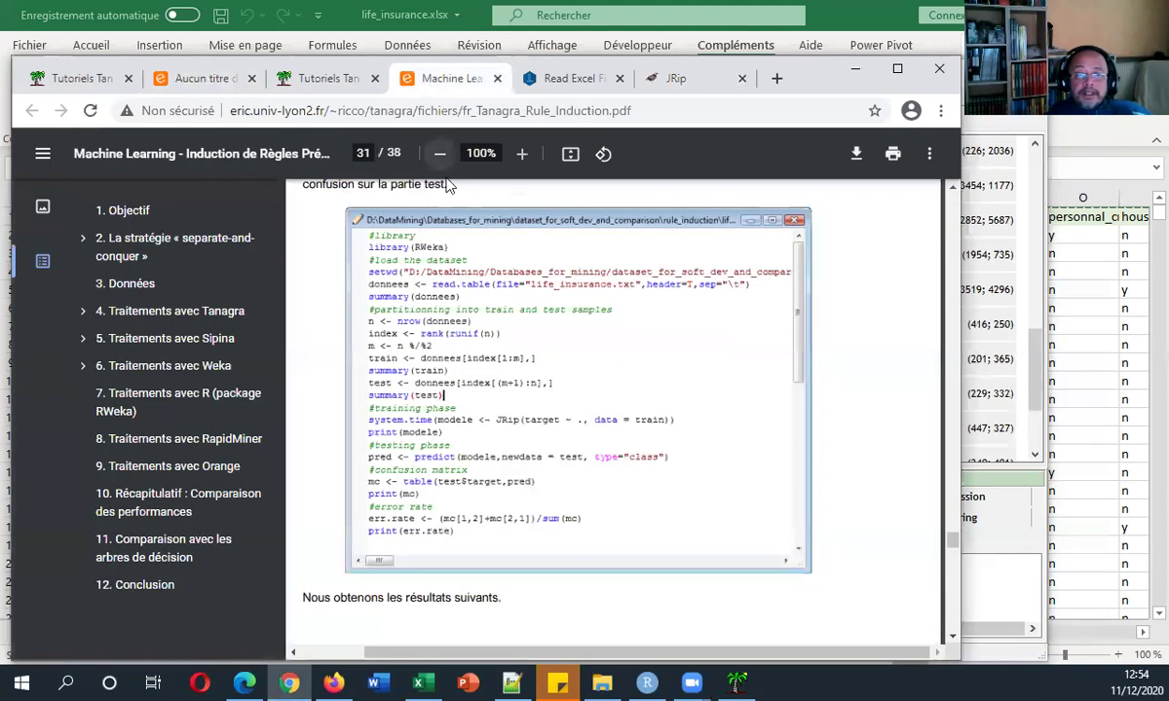
left_click(336, 86)
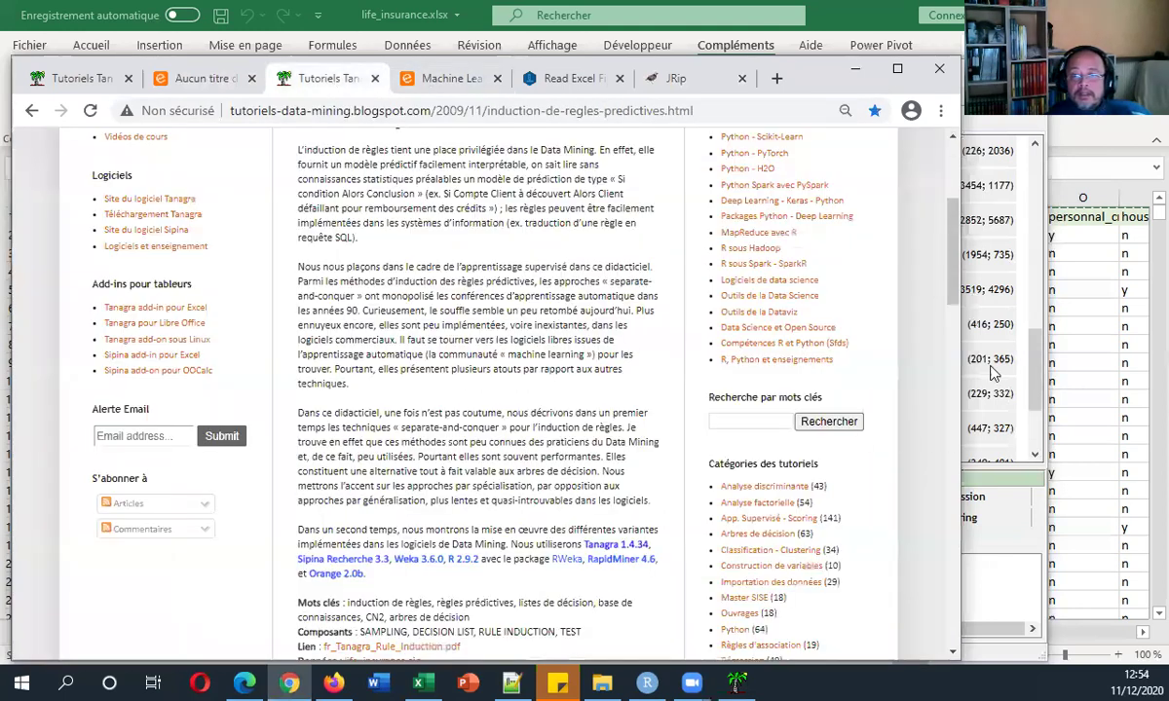
scroll(949, 206, "up", 3)
scroll(949, 206, "down", 1)
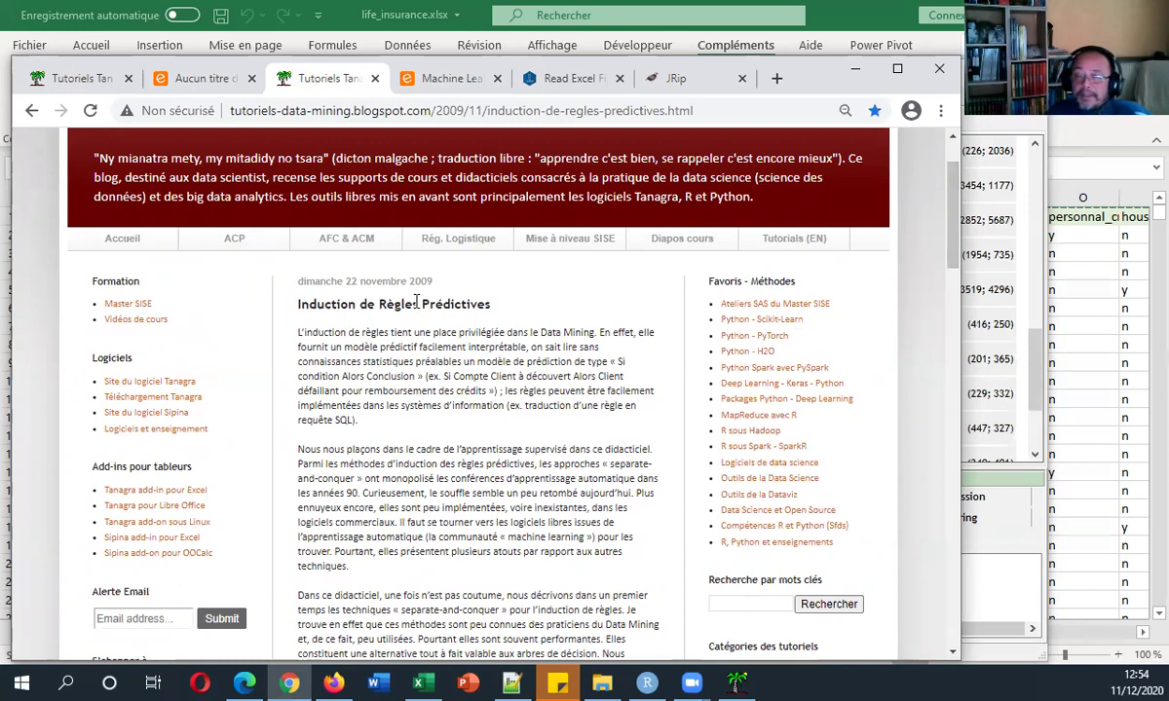
Step: Go through the Tanagra, Weka, R (package RWeka), RapidMiner and Orange chapters of fr_Tanagra_Rule_Induction.pdf, and return to the course slides
left_click(426, 80)
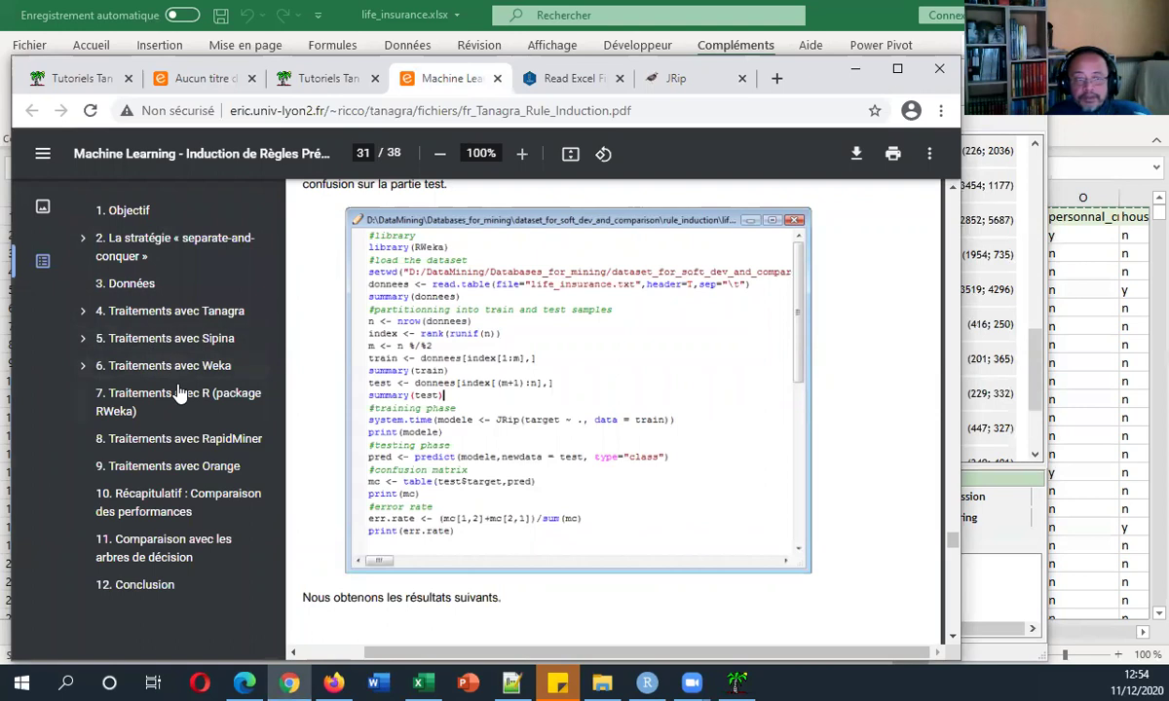
left_click(177, 311)
left_click(194, 366)
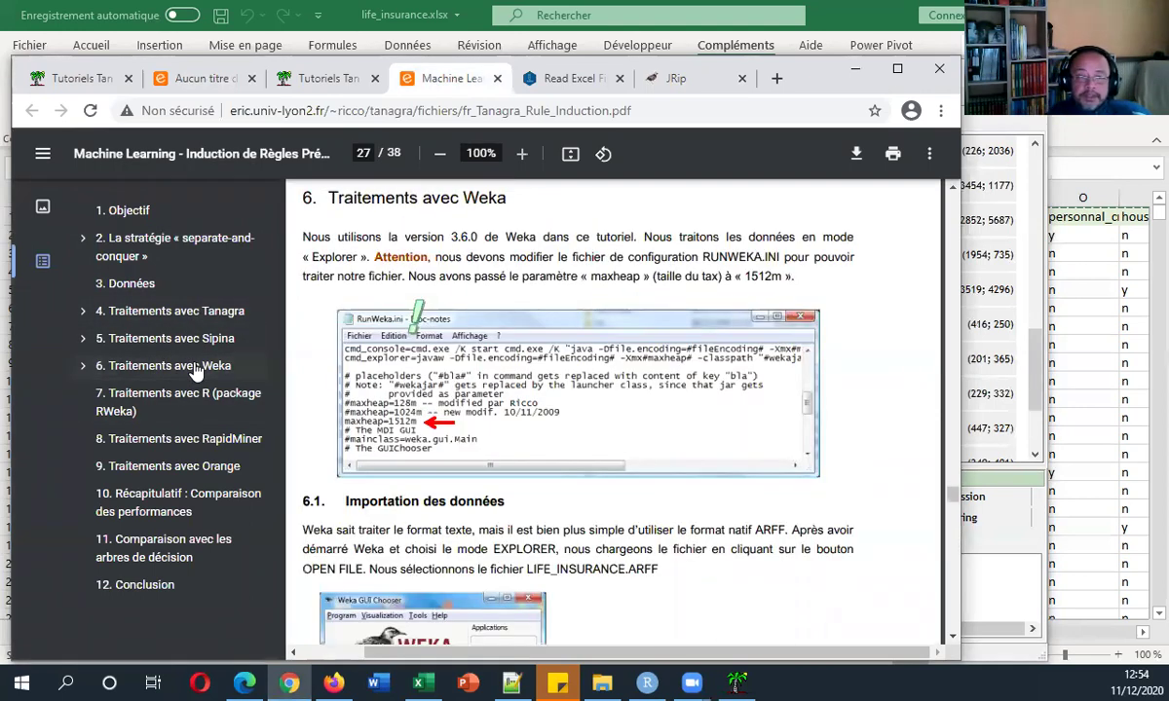
left_click(198, 398)
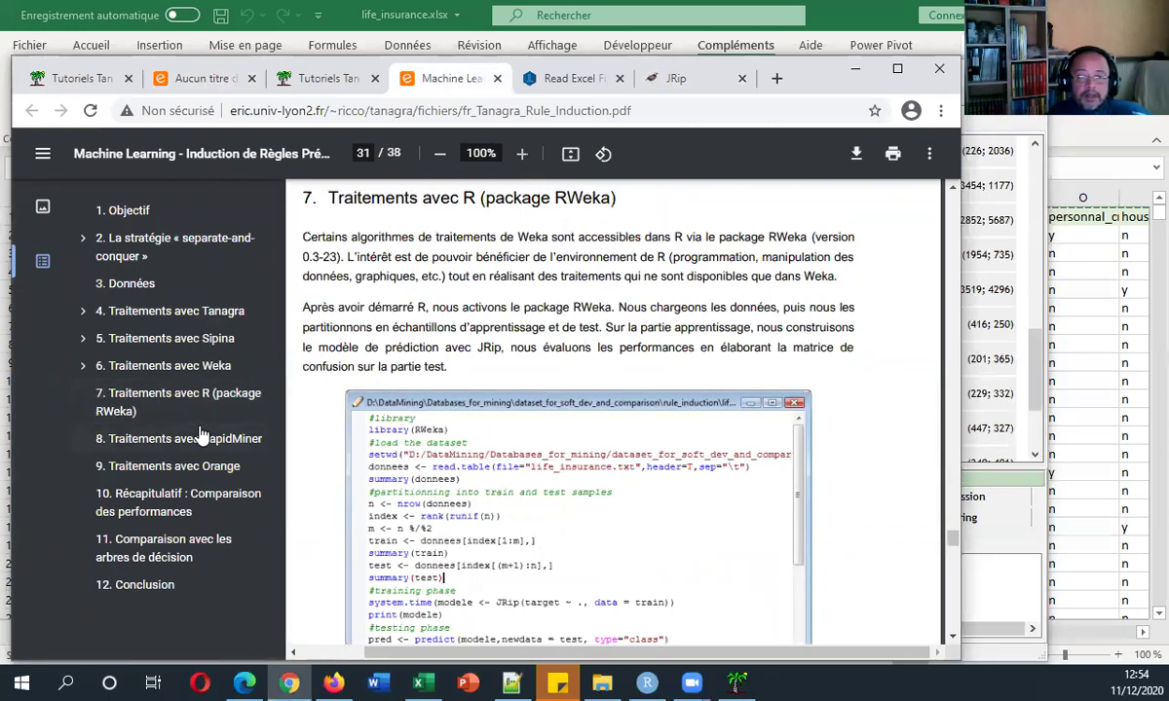
left_click(224, 440)
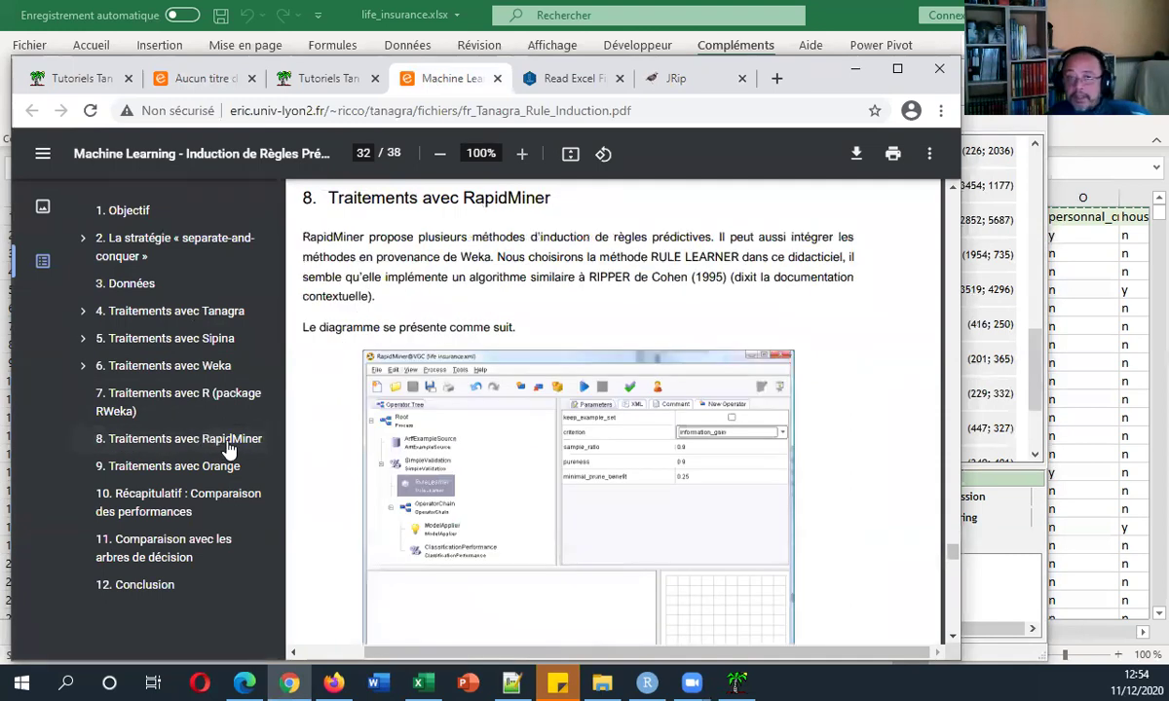
left_click(230, 467)
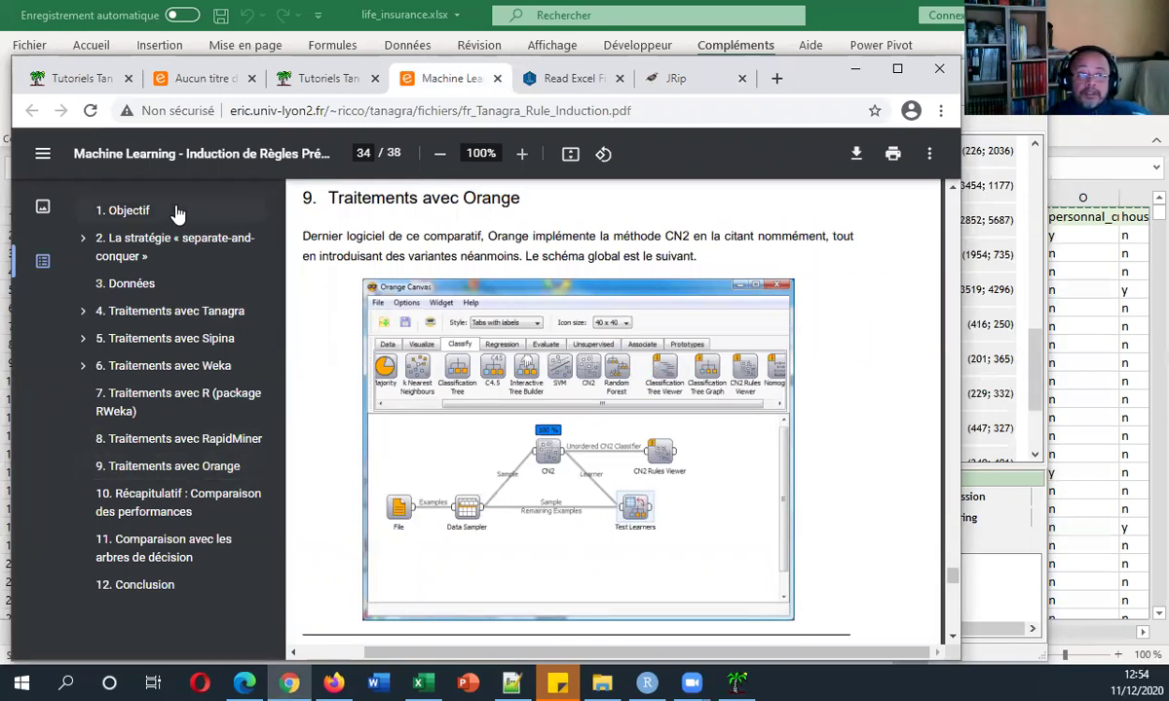
left_click(178, 80)
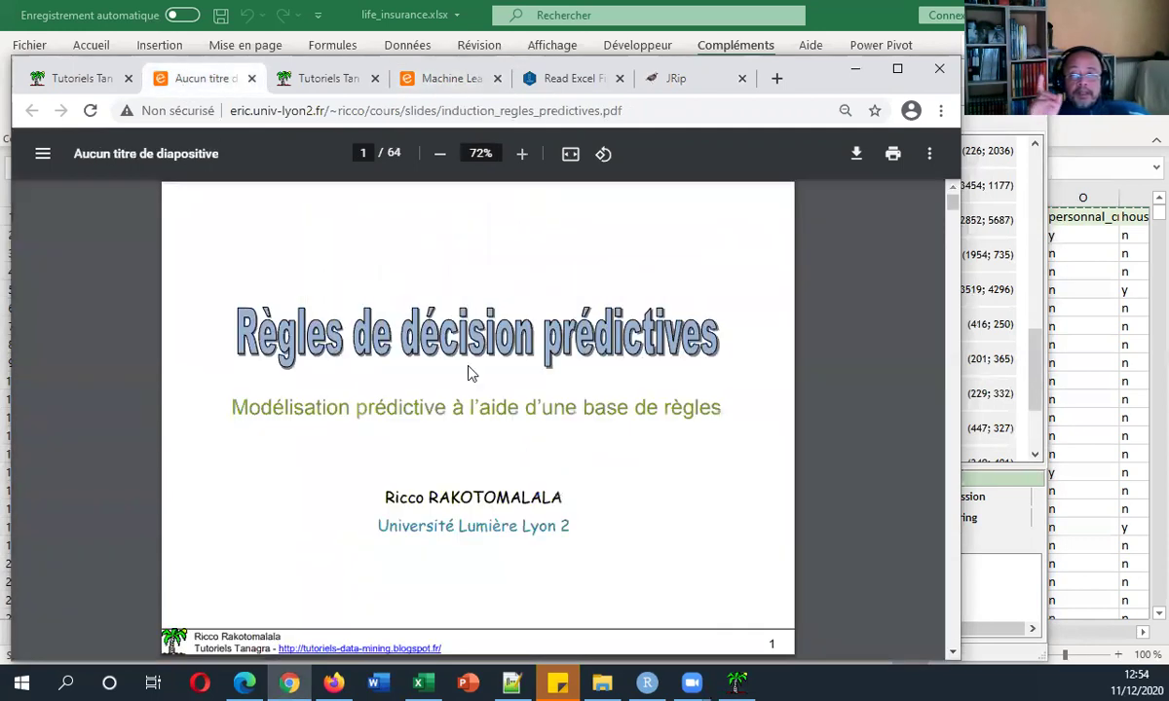